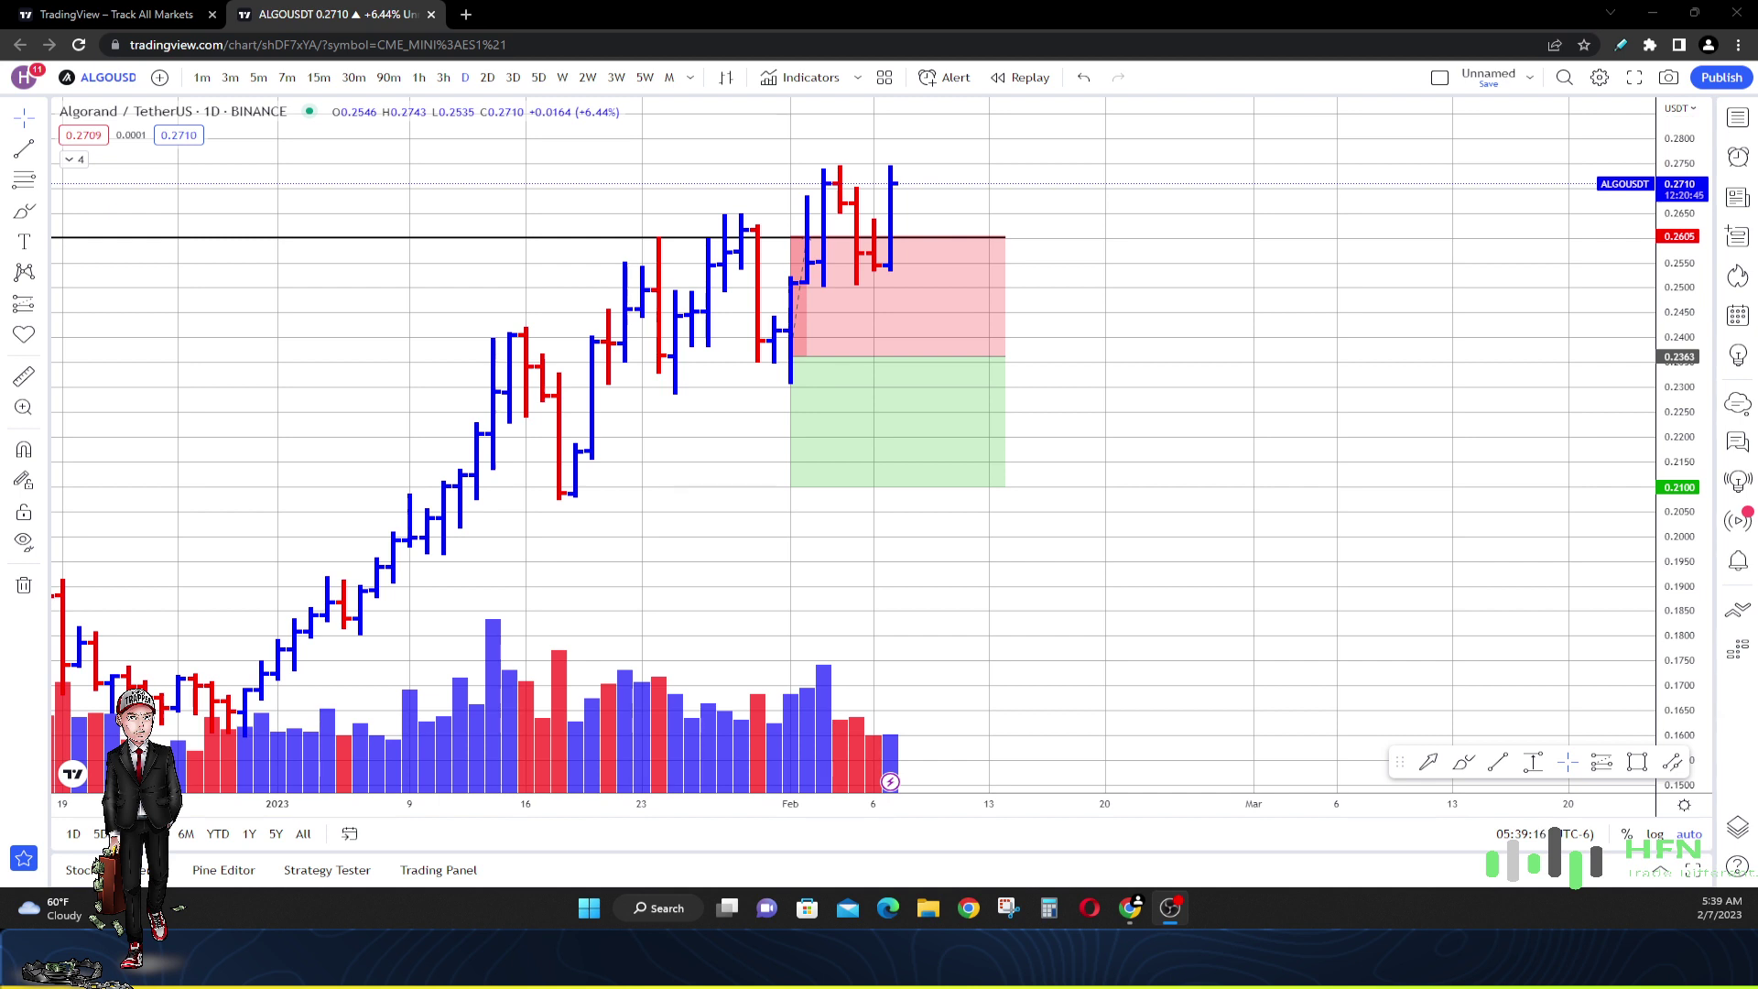
# Pan to the latest daily bars and zoom in around the short position's stop and target zones
pyautogui.moveTo(1035, 589); pyautogui.dragTo(1420, 577)
pyautogui.scroll(2, 1269, 578)
pyautogui.scroll(2, 1269, 578)
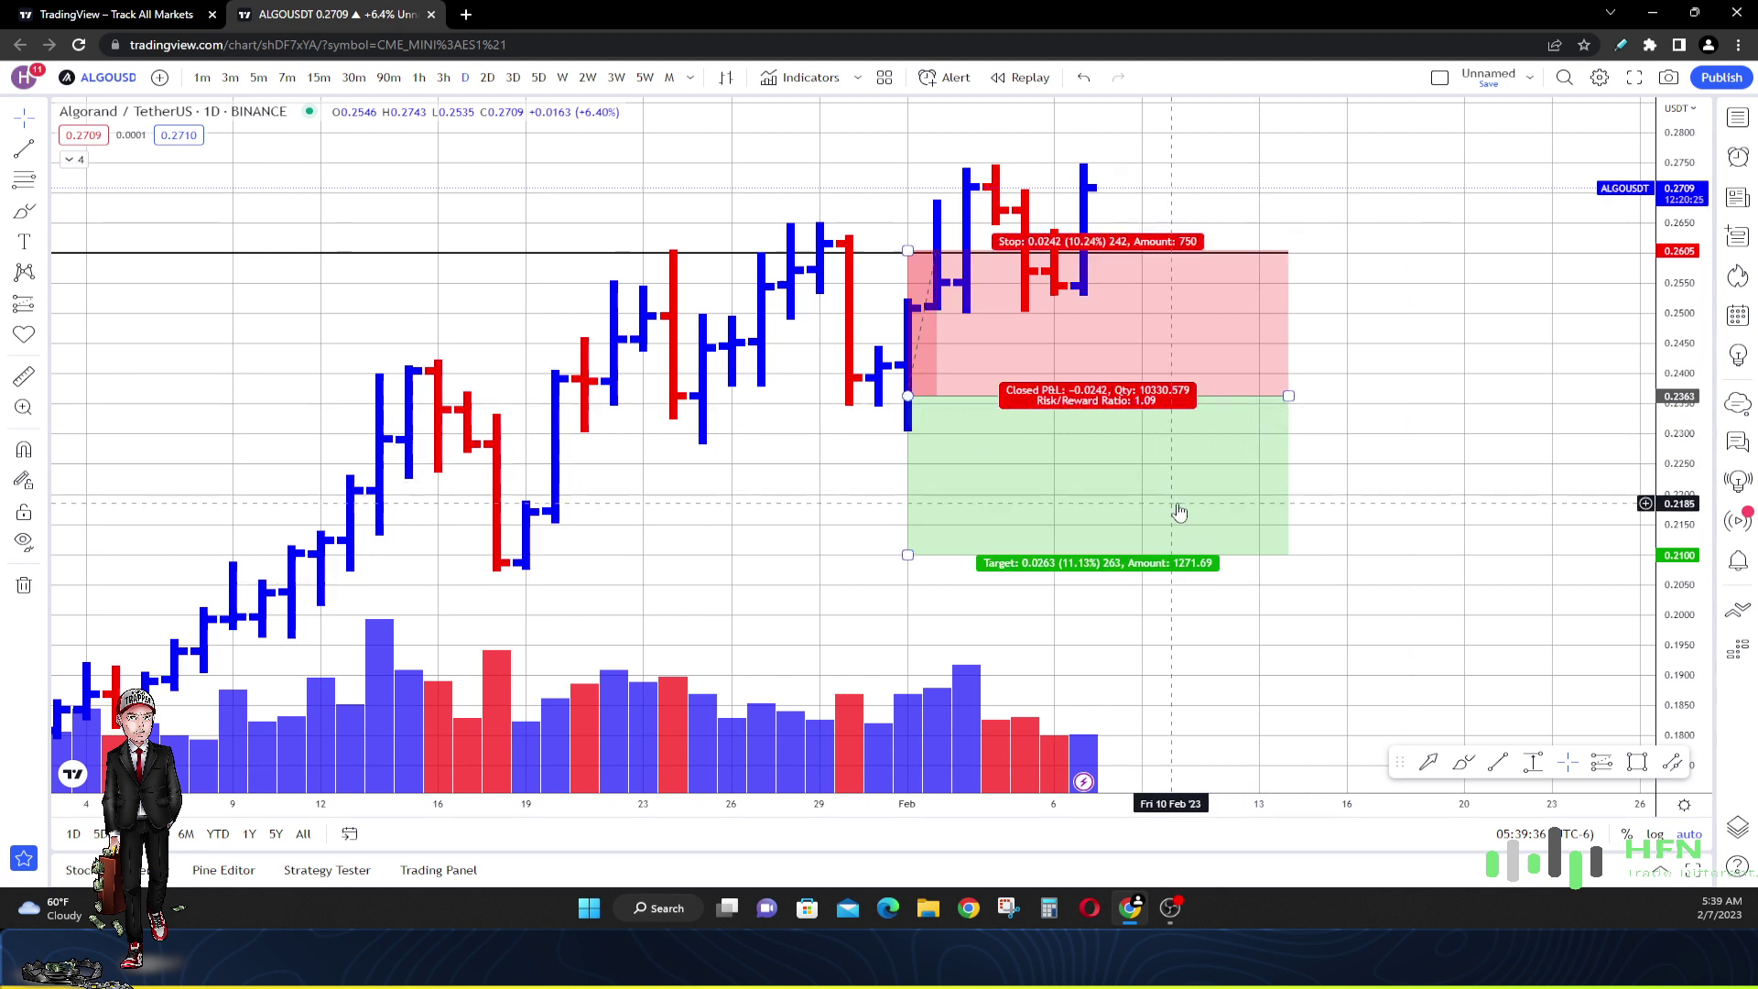
# Drag the short position's stop level higher, then undo that change
pyautogui.moveTo(913, 245); pyautogui.dragTo(908, 187)
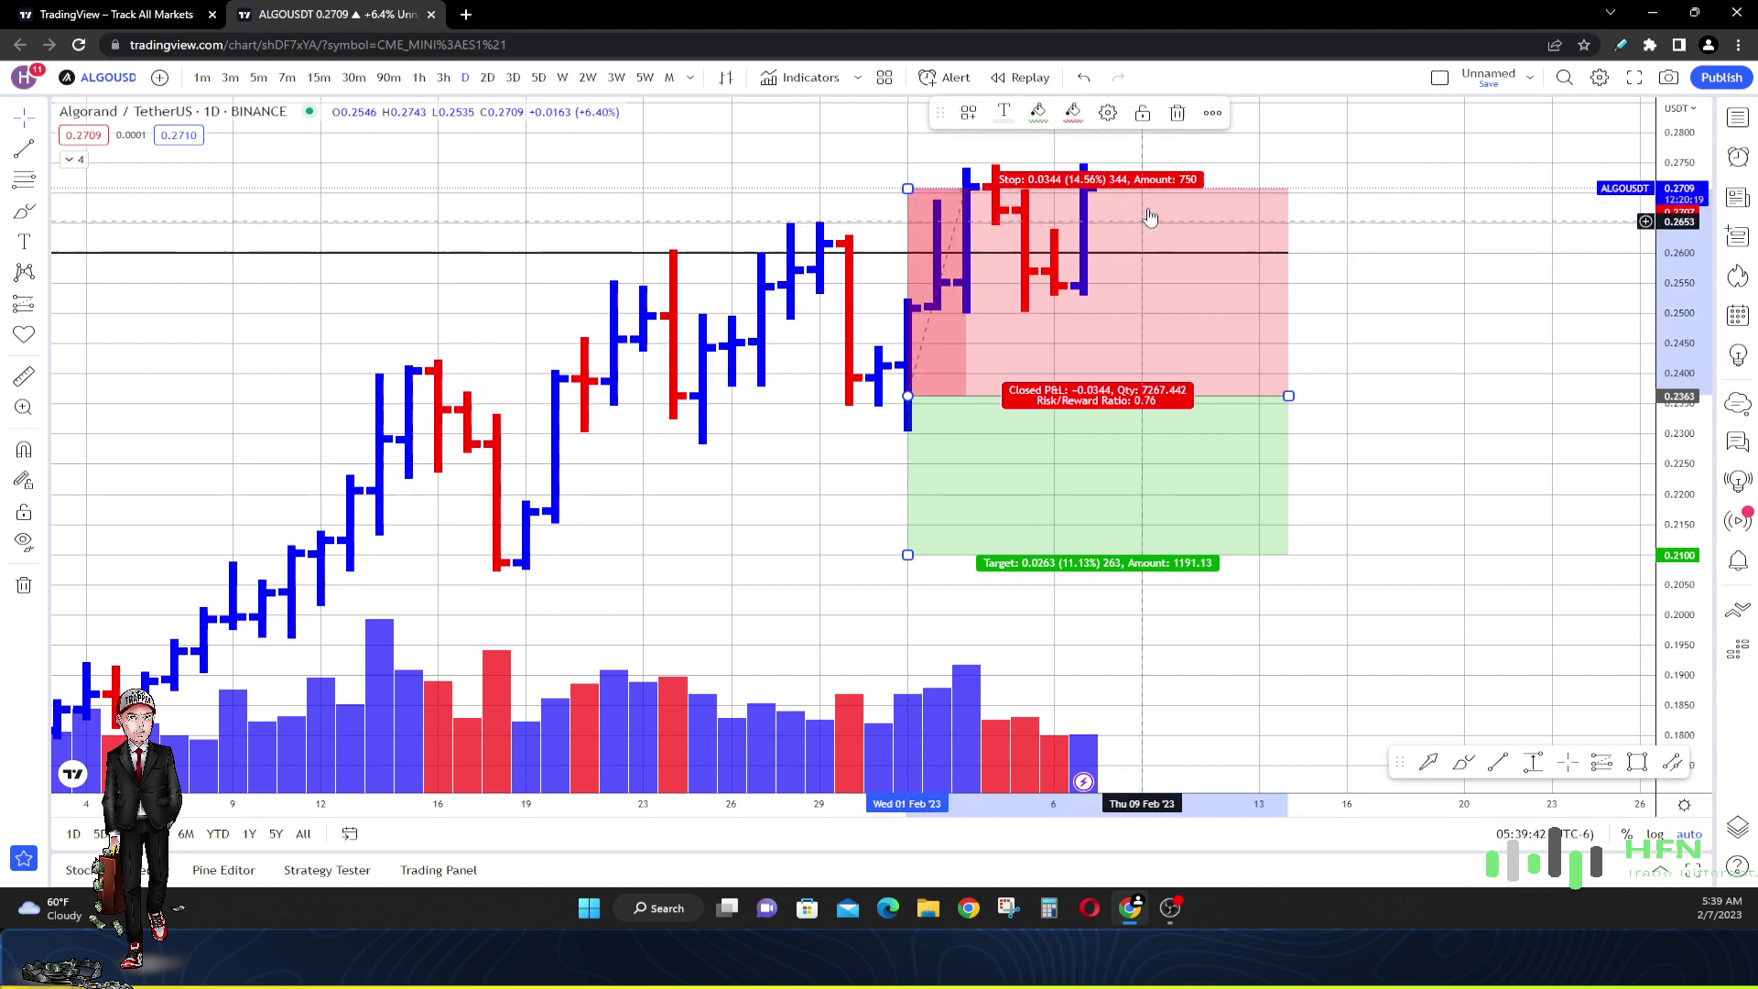
pyautogui.click(1083, 77)
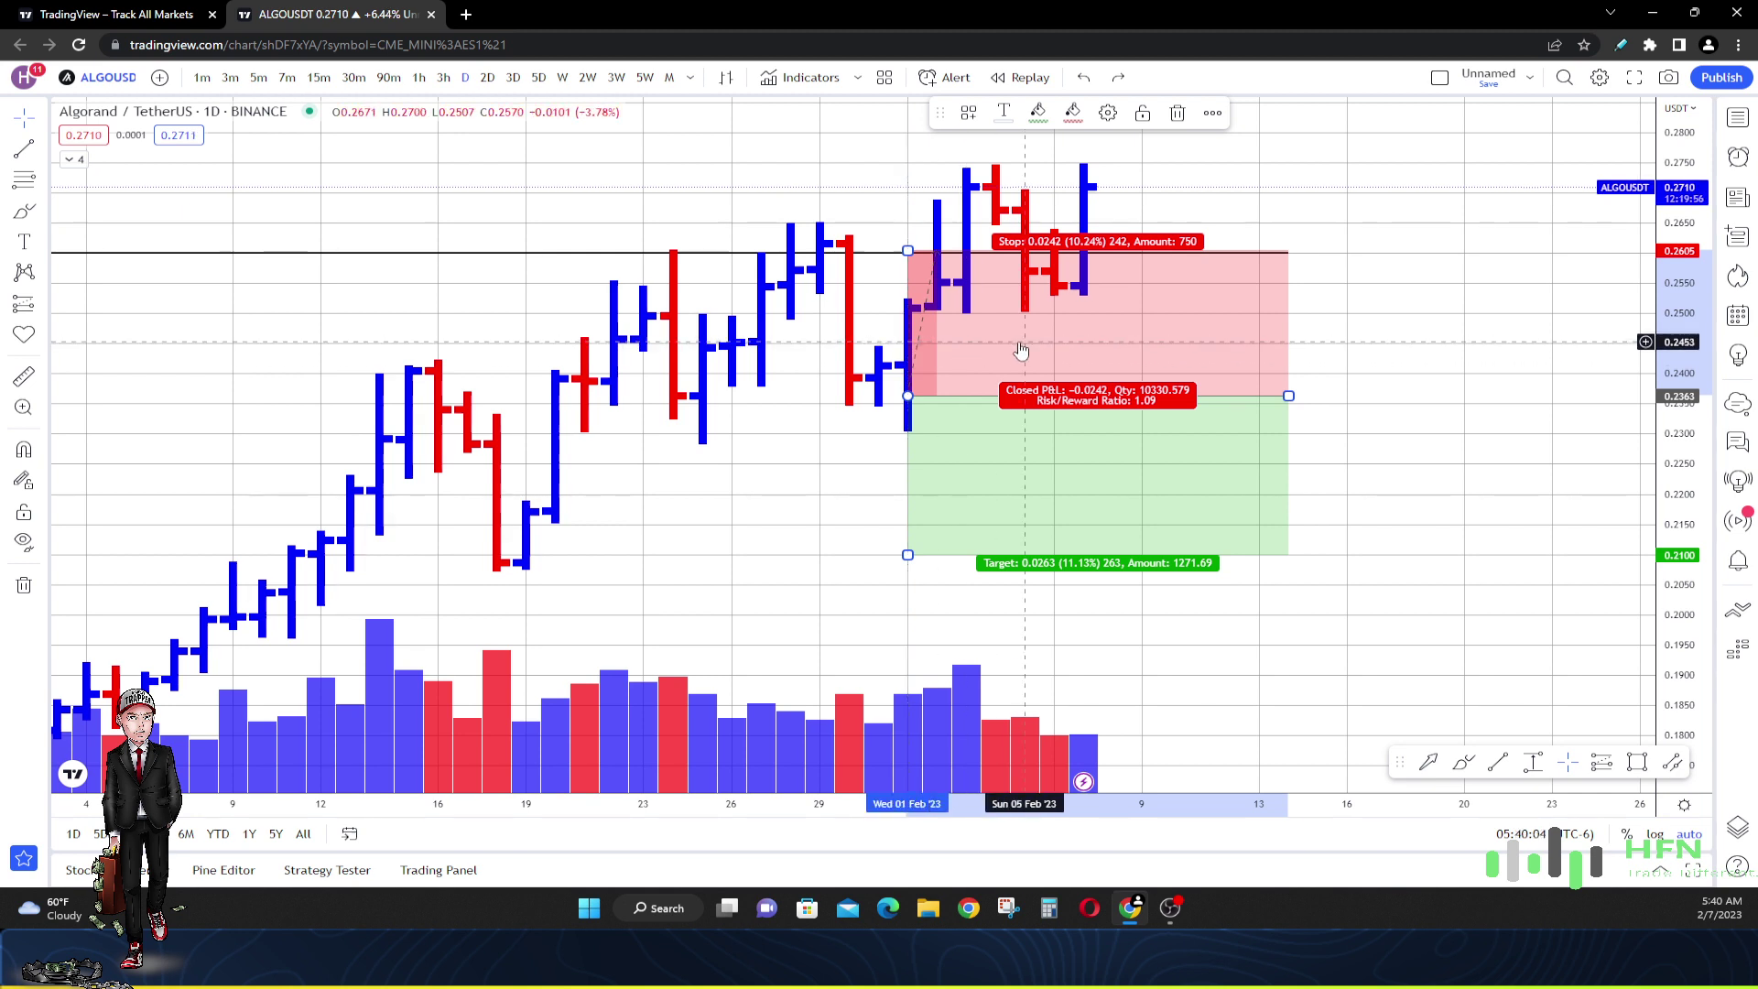
# Delete the short position and place a red upward arrow (0.2307 to 0.2503) under the Feb 7 bar
pyautogui.press('Delete')
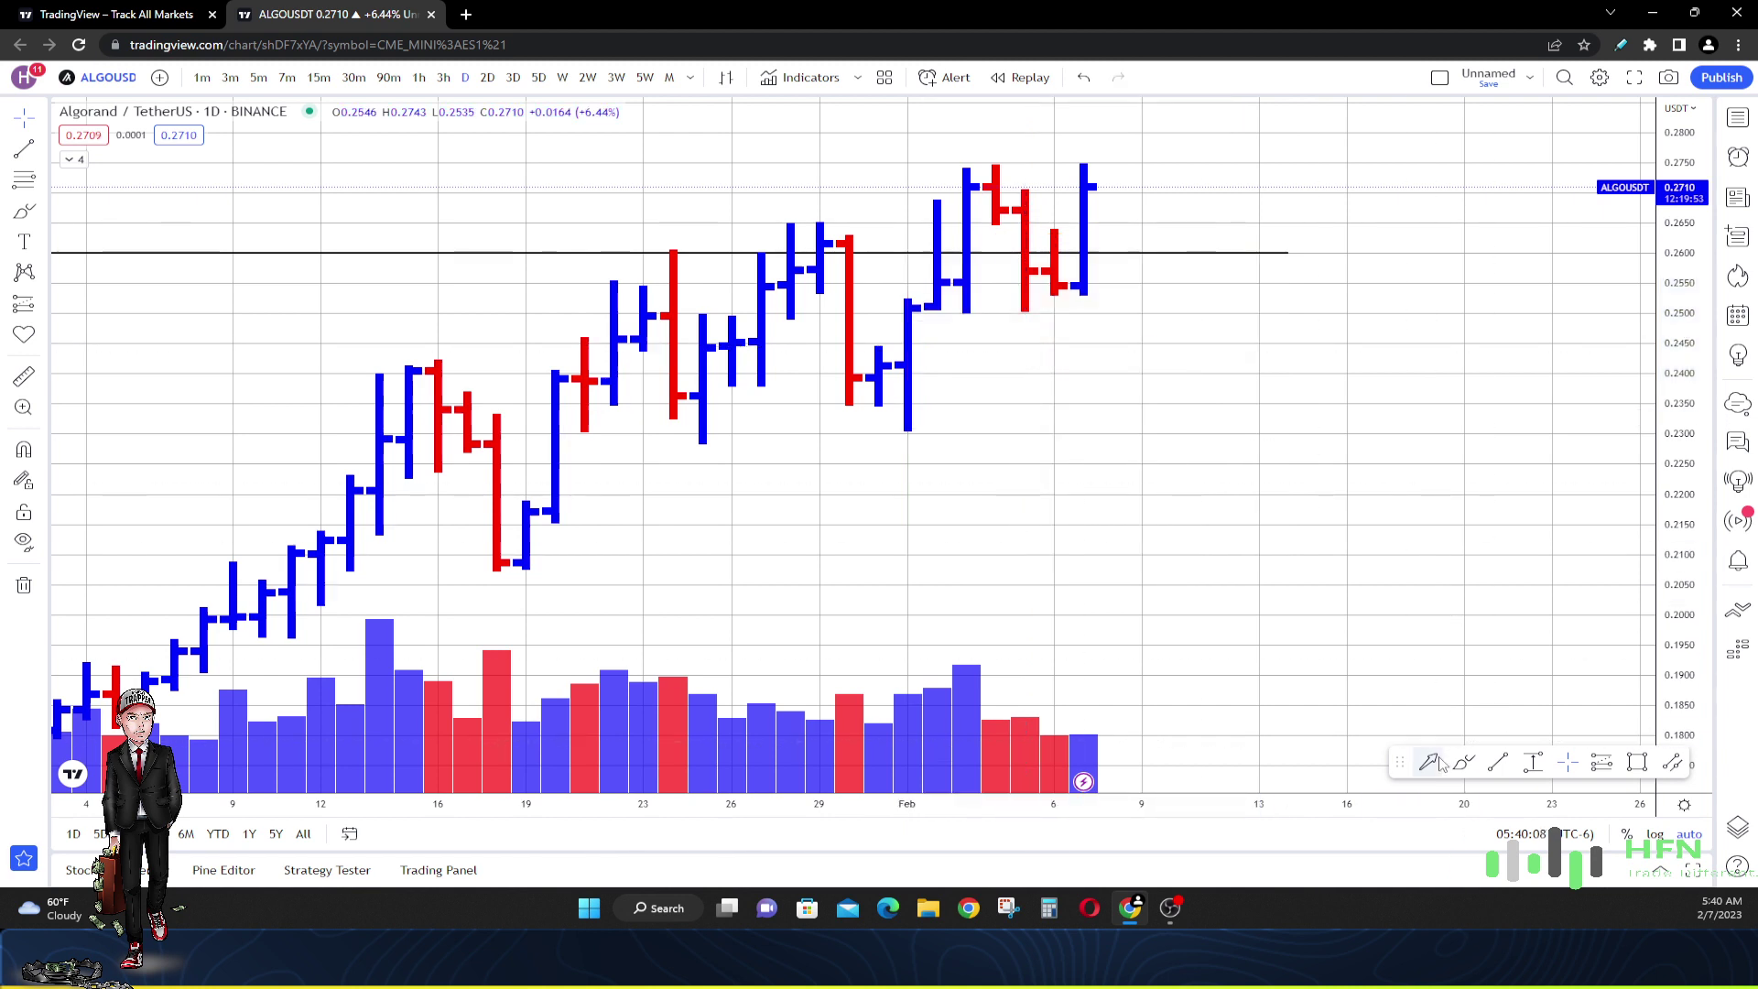
pyautogui.hotkey('alt', 'b')
pyautogui.moveTo(1231, 415); pyautogui.dragTo(1142, 272)
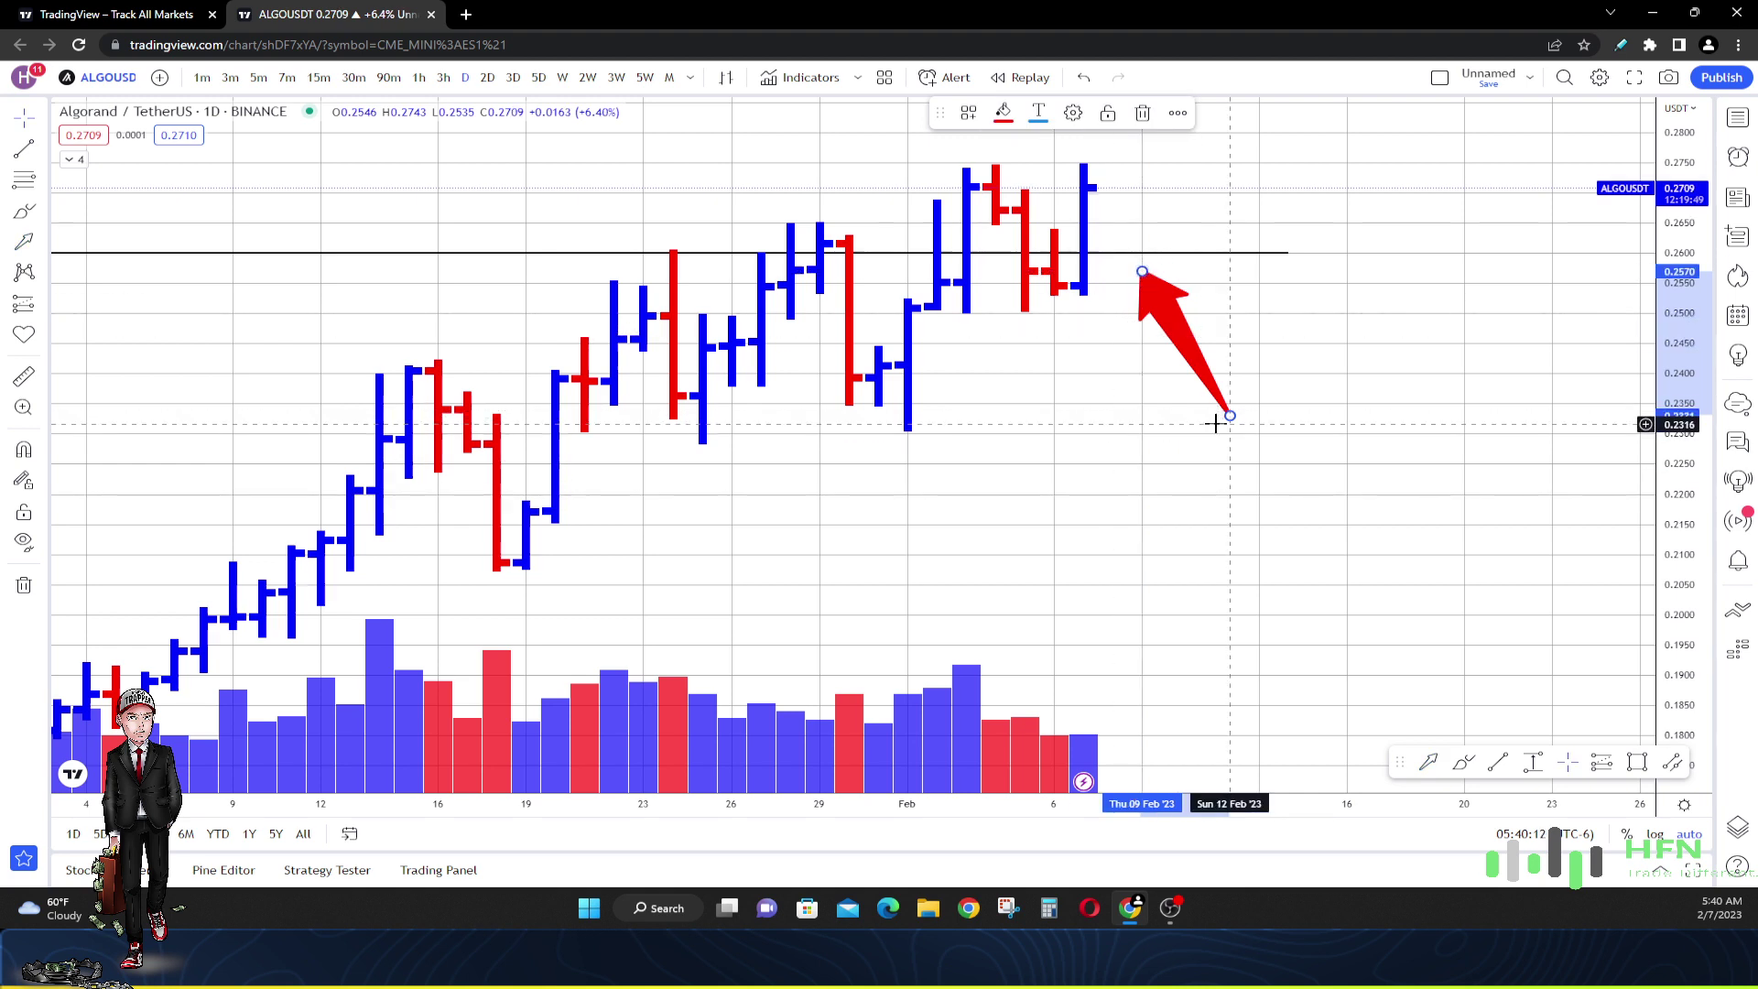
pyautogui.moveTo(1230, 415); pyautogui.dragTo(1140, 384)
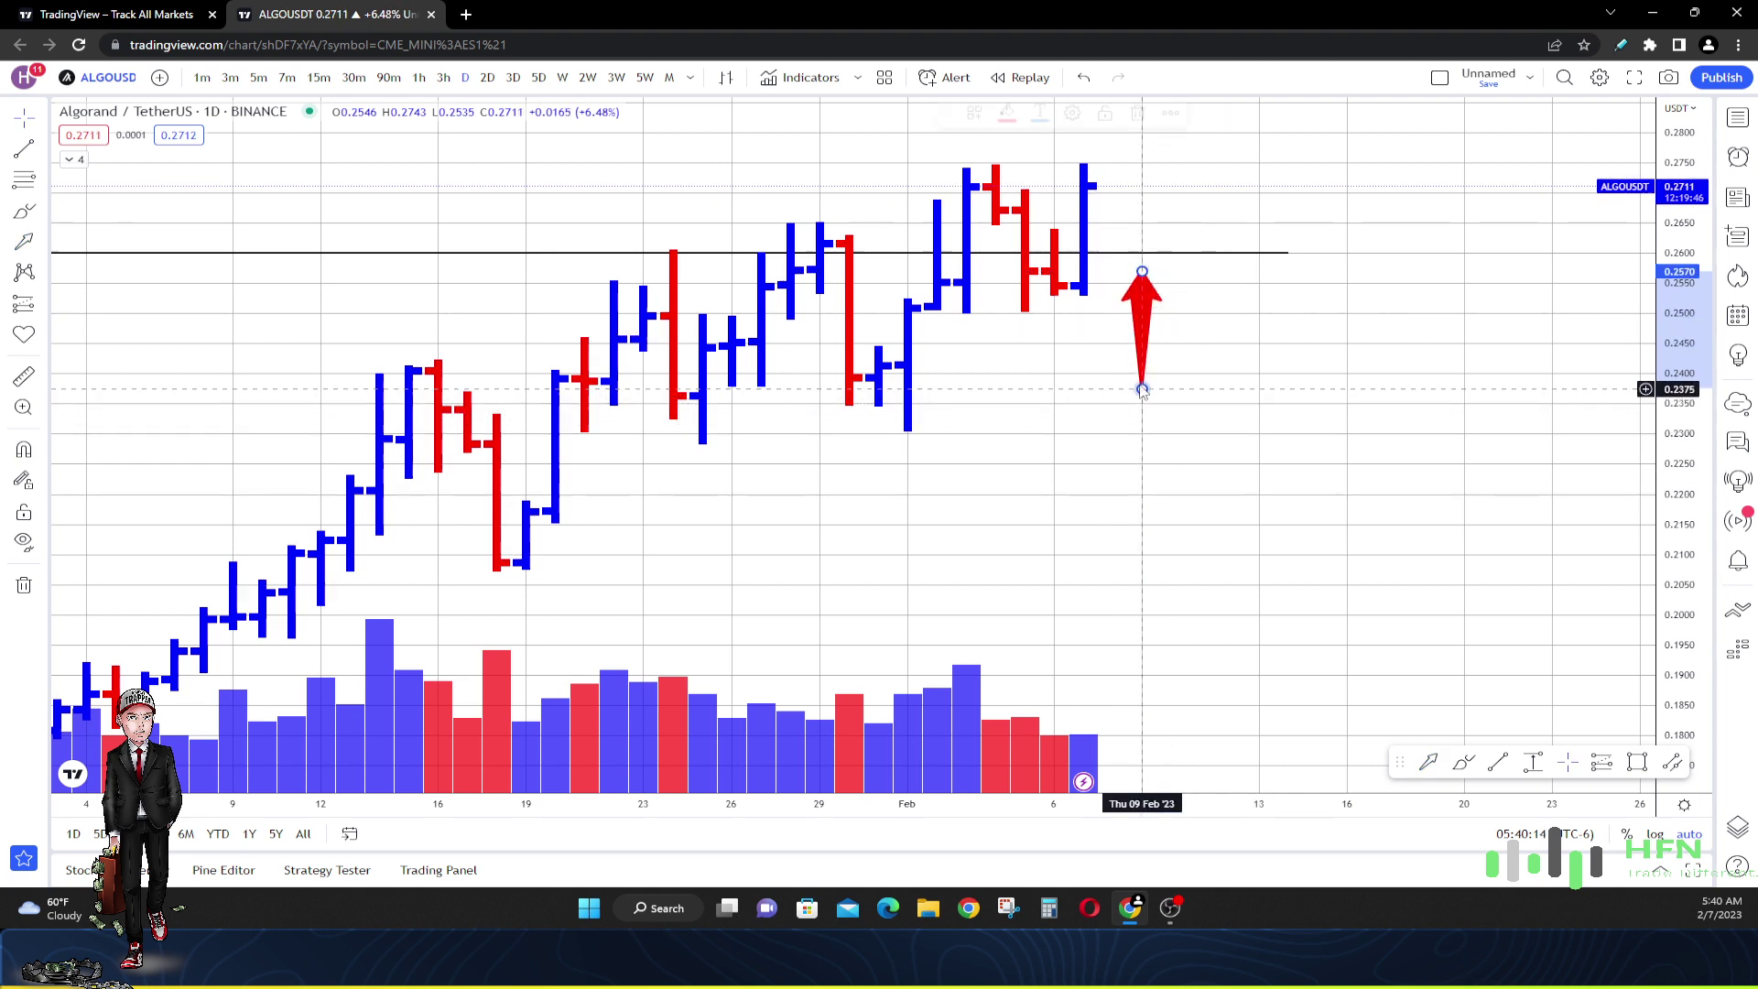
pyautogui.moveTo(1142, 316)
pyautogui.mouseDown()
pyautogui.moveTo(1042, 339)
pyautogui.moveTo(1042, 357)
pyautogui.mouseUp()
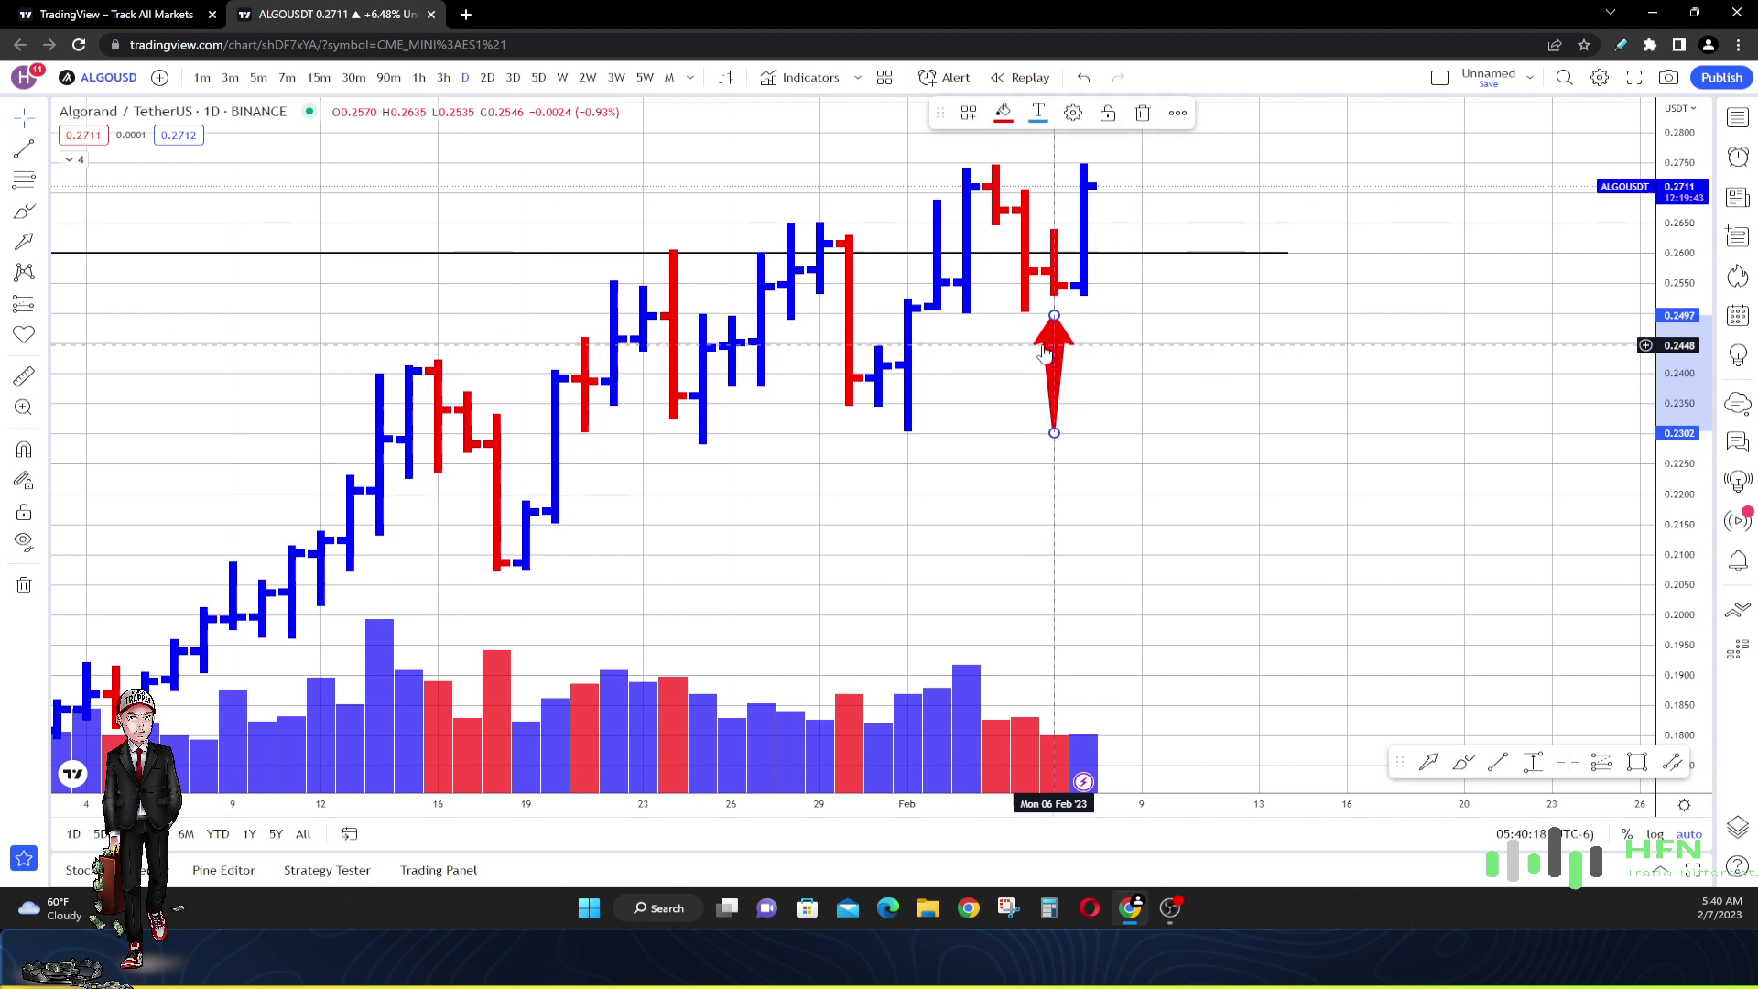
pyautogui.scroll(3, 1044, 352)
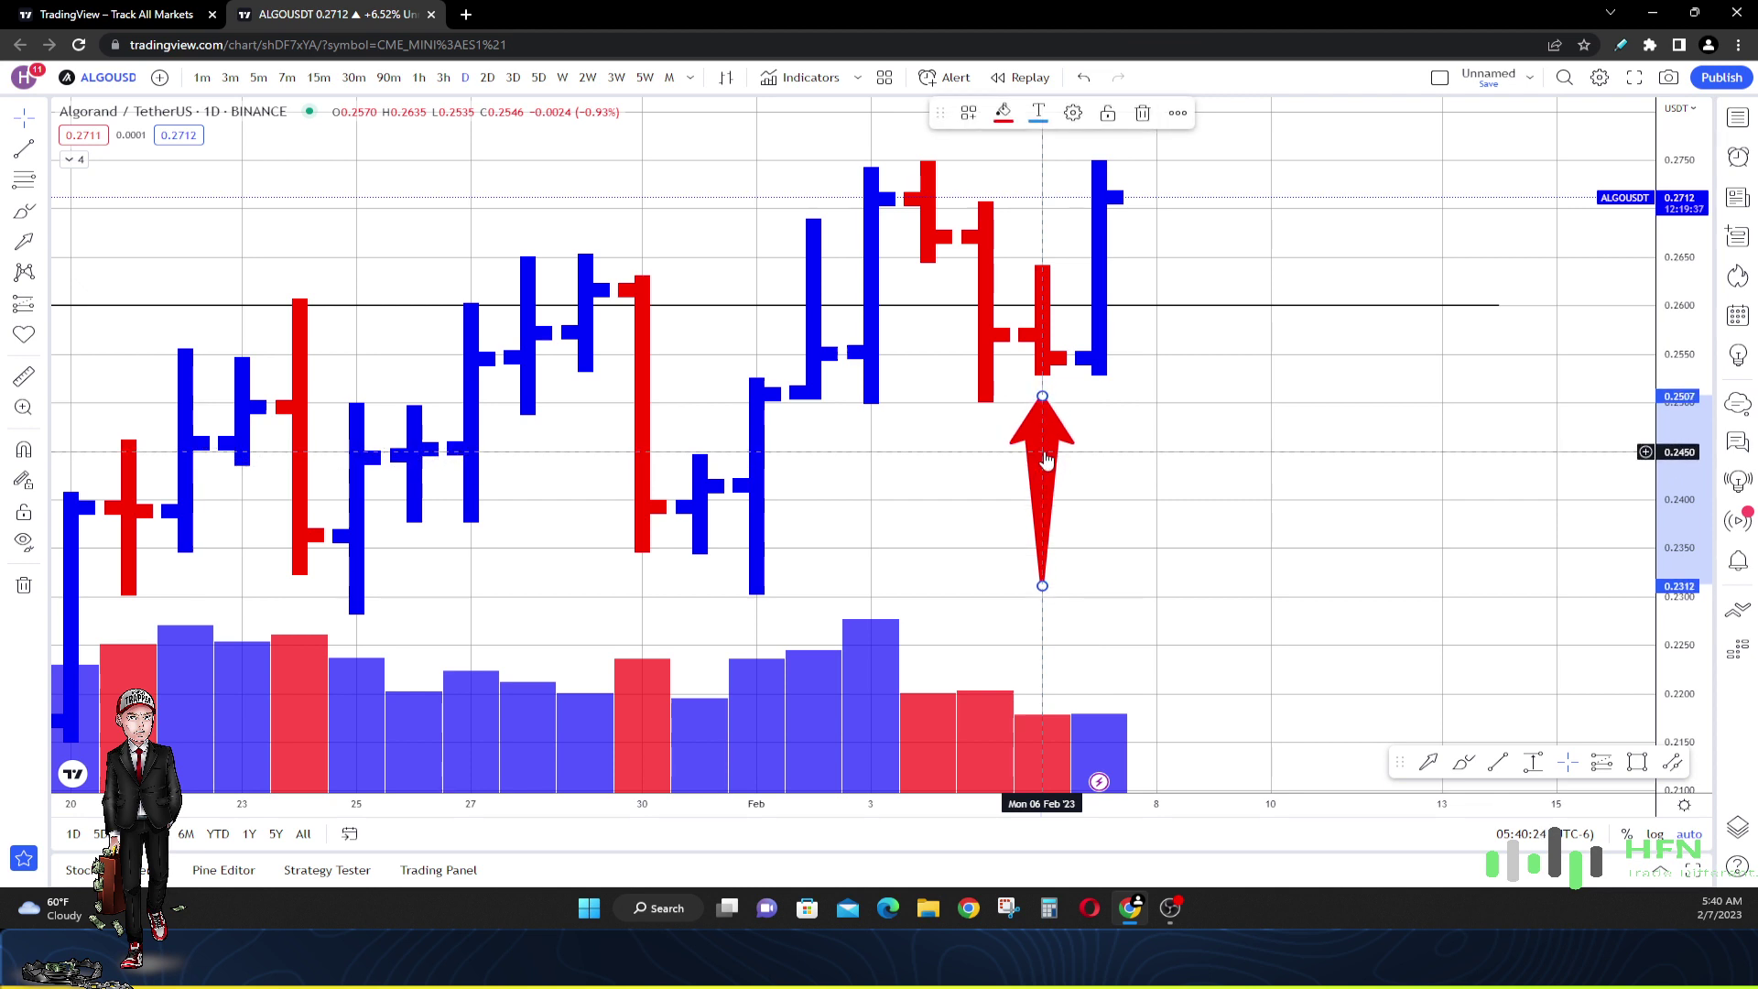
pyautogui.moveTo(1047, 458); pyautogui.dragTo(1089, 467)
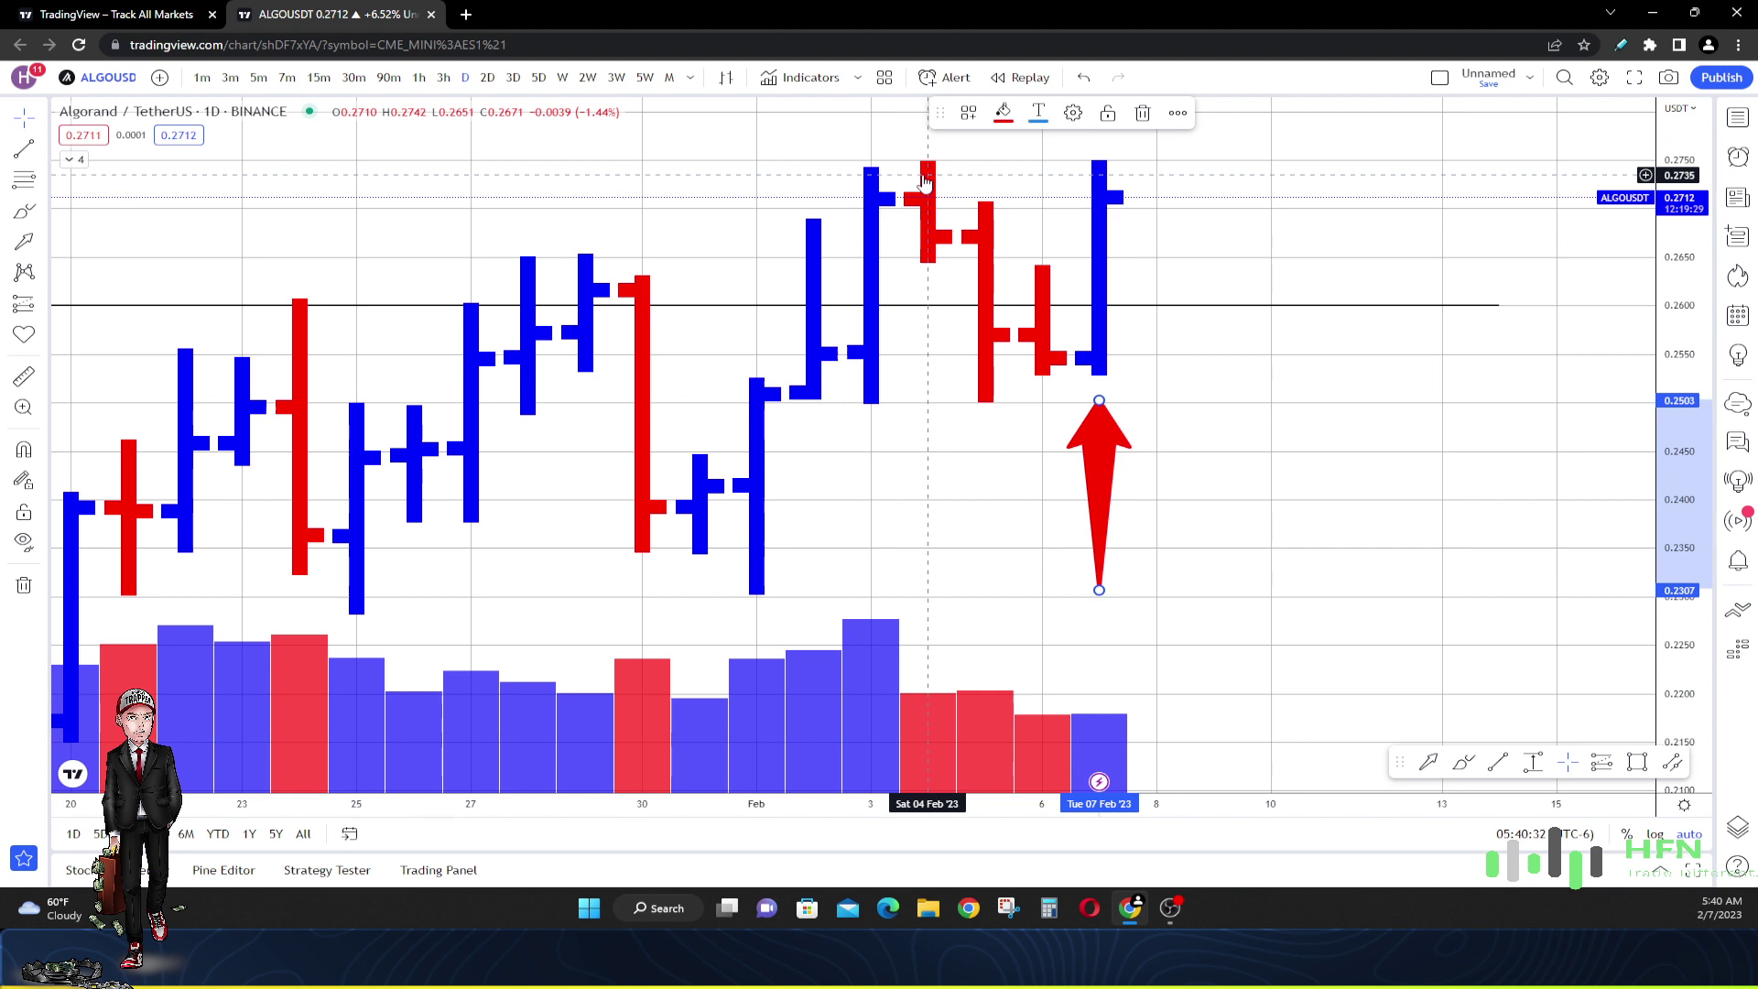
pyautogui.click(1094, 540)
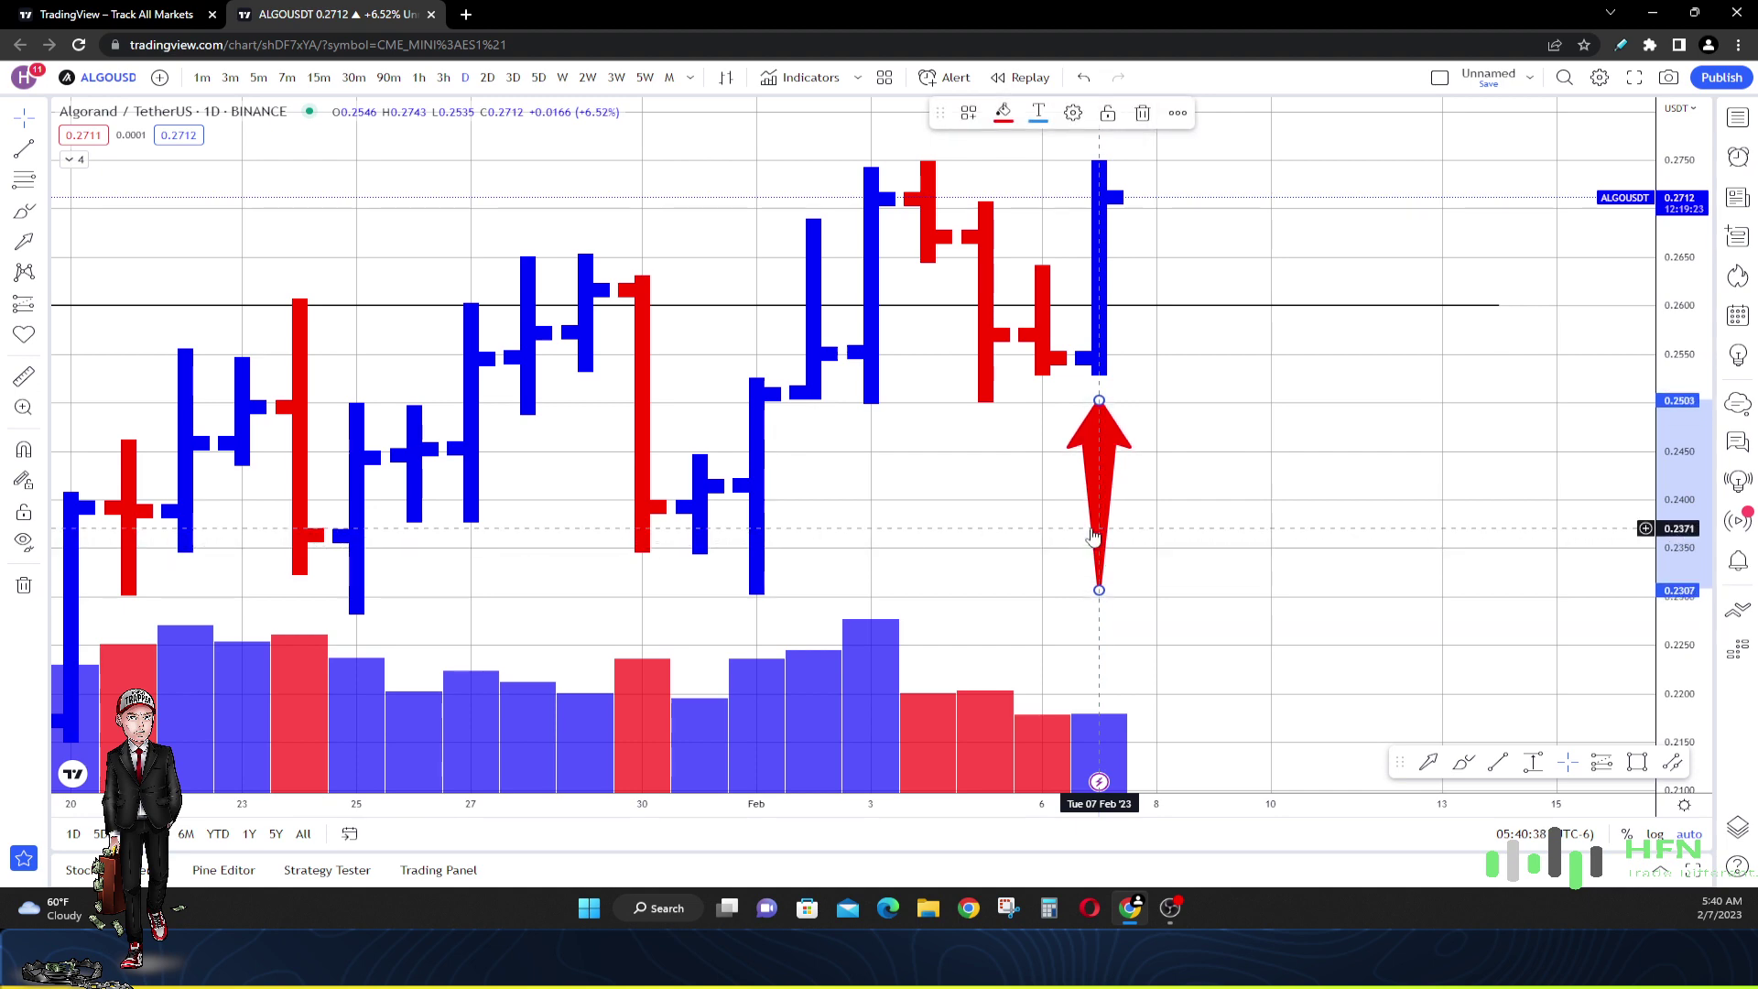
# Zoom out to months of daily history and raise the black resistance line to about 0.279
pyautogui.scroll(-3, 1093, 513)
pyautogui.scroll(-4, 1092, 510)
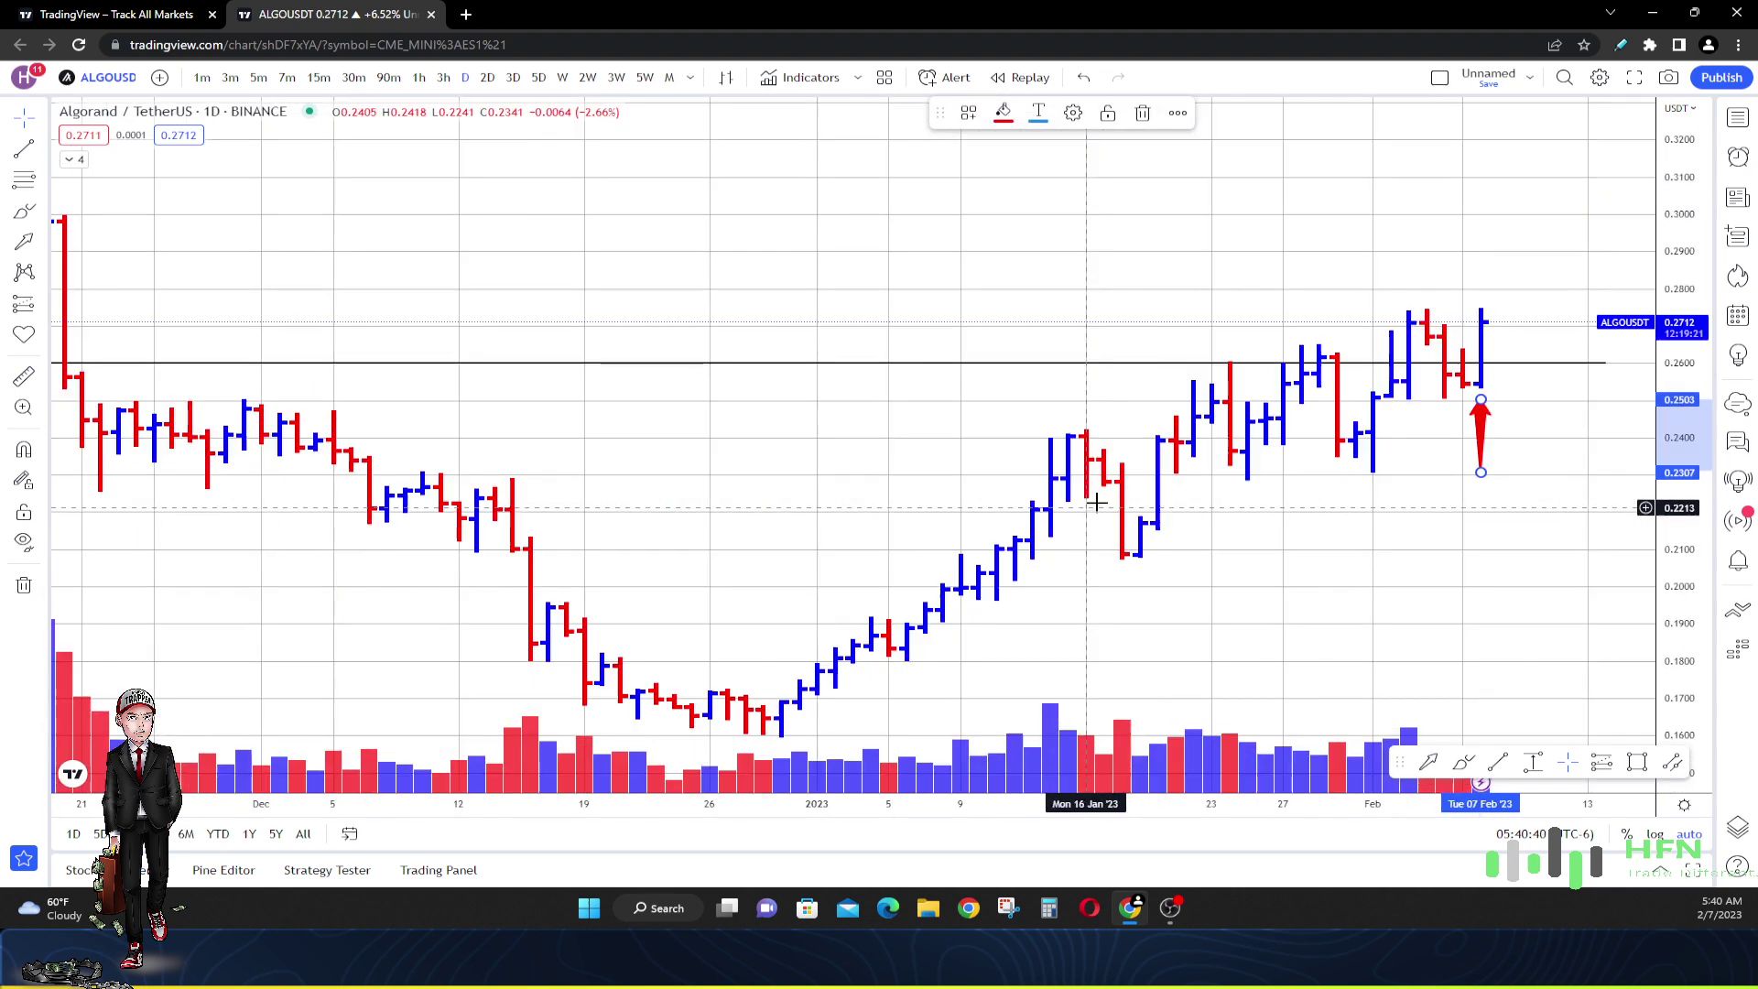
pyautogui.scroll(2, 1174, 502)
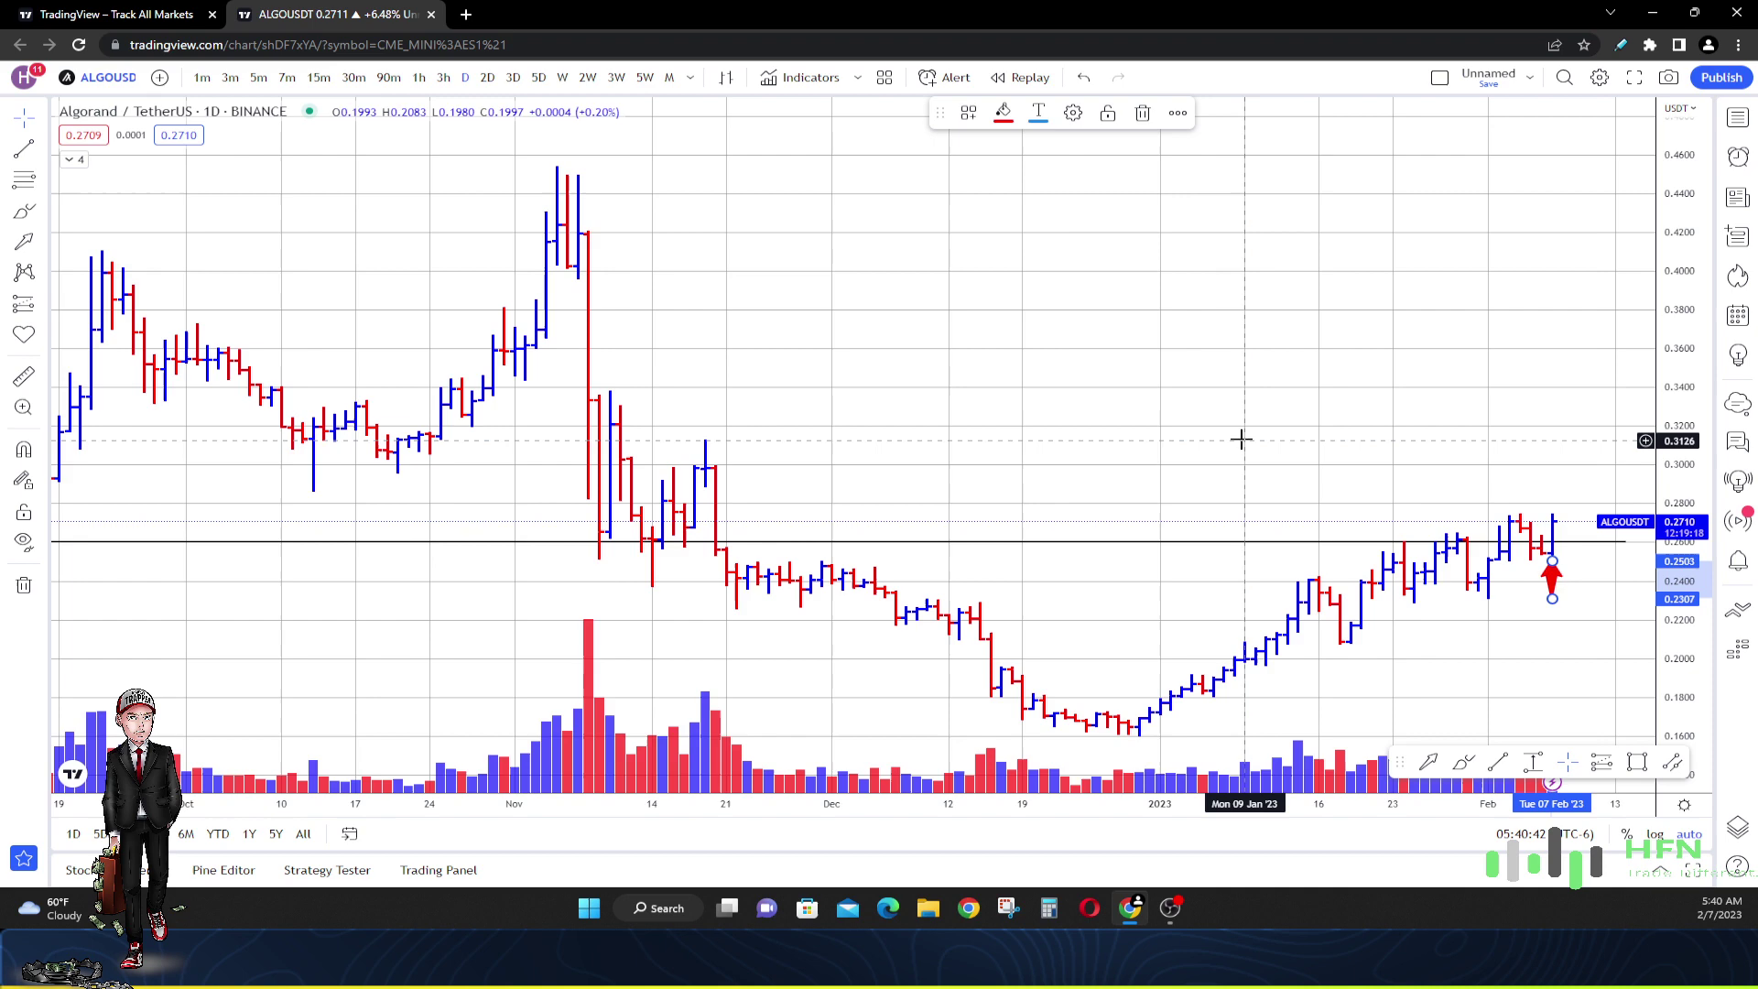
pyautogui.scroll(-4, 1239, 440)
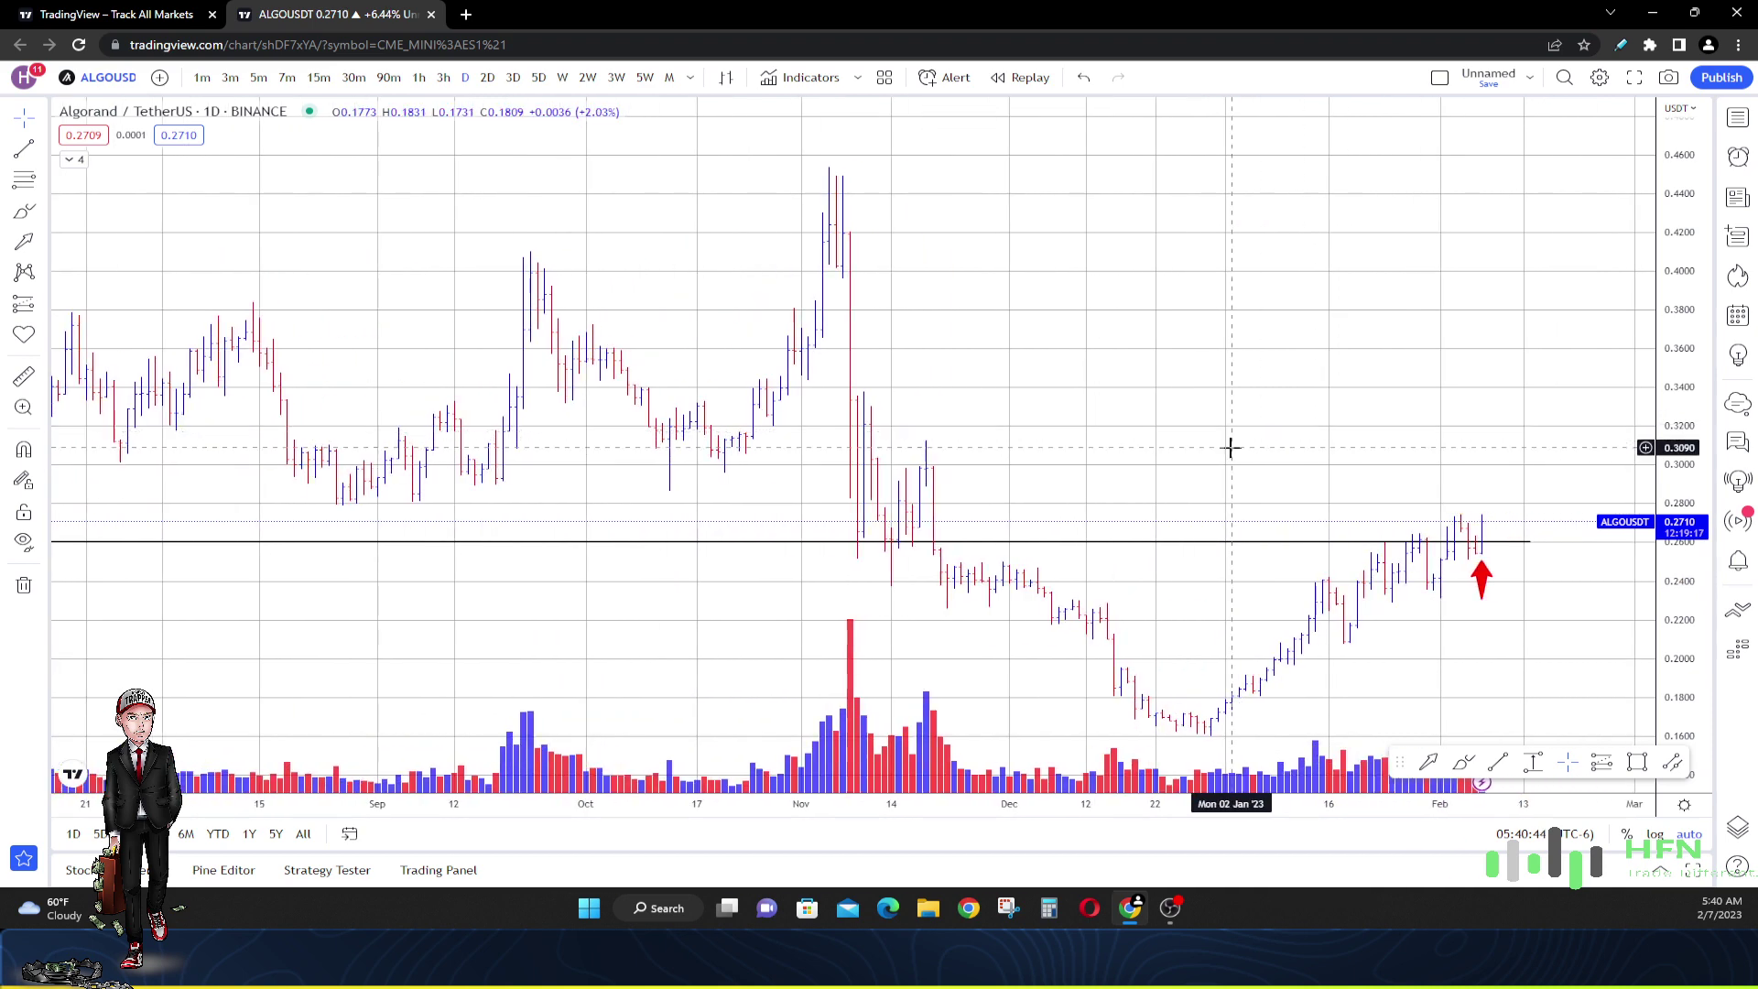
pyautogui.click(1483, 590)
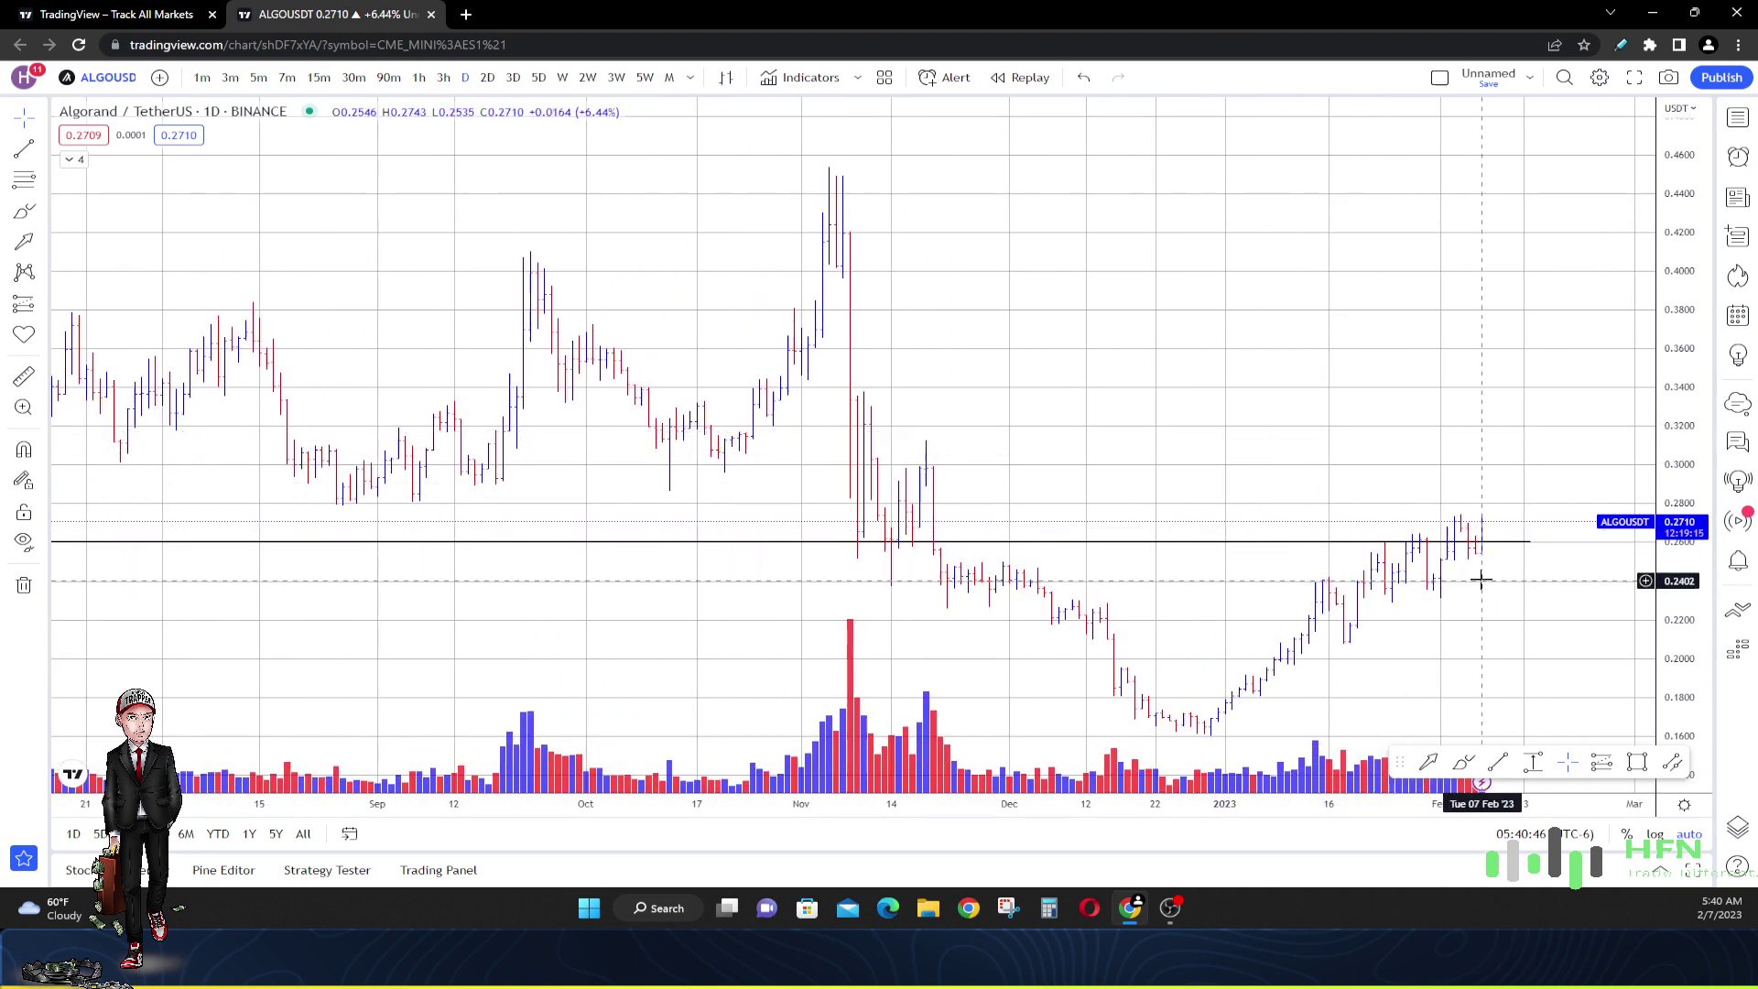
pyautogui.scroll(-3, 1232, 518)
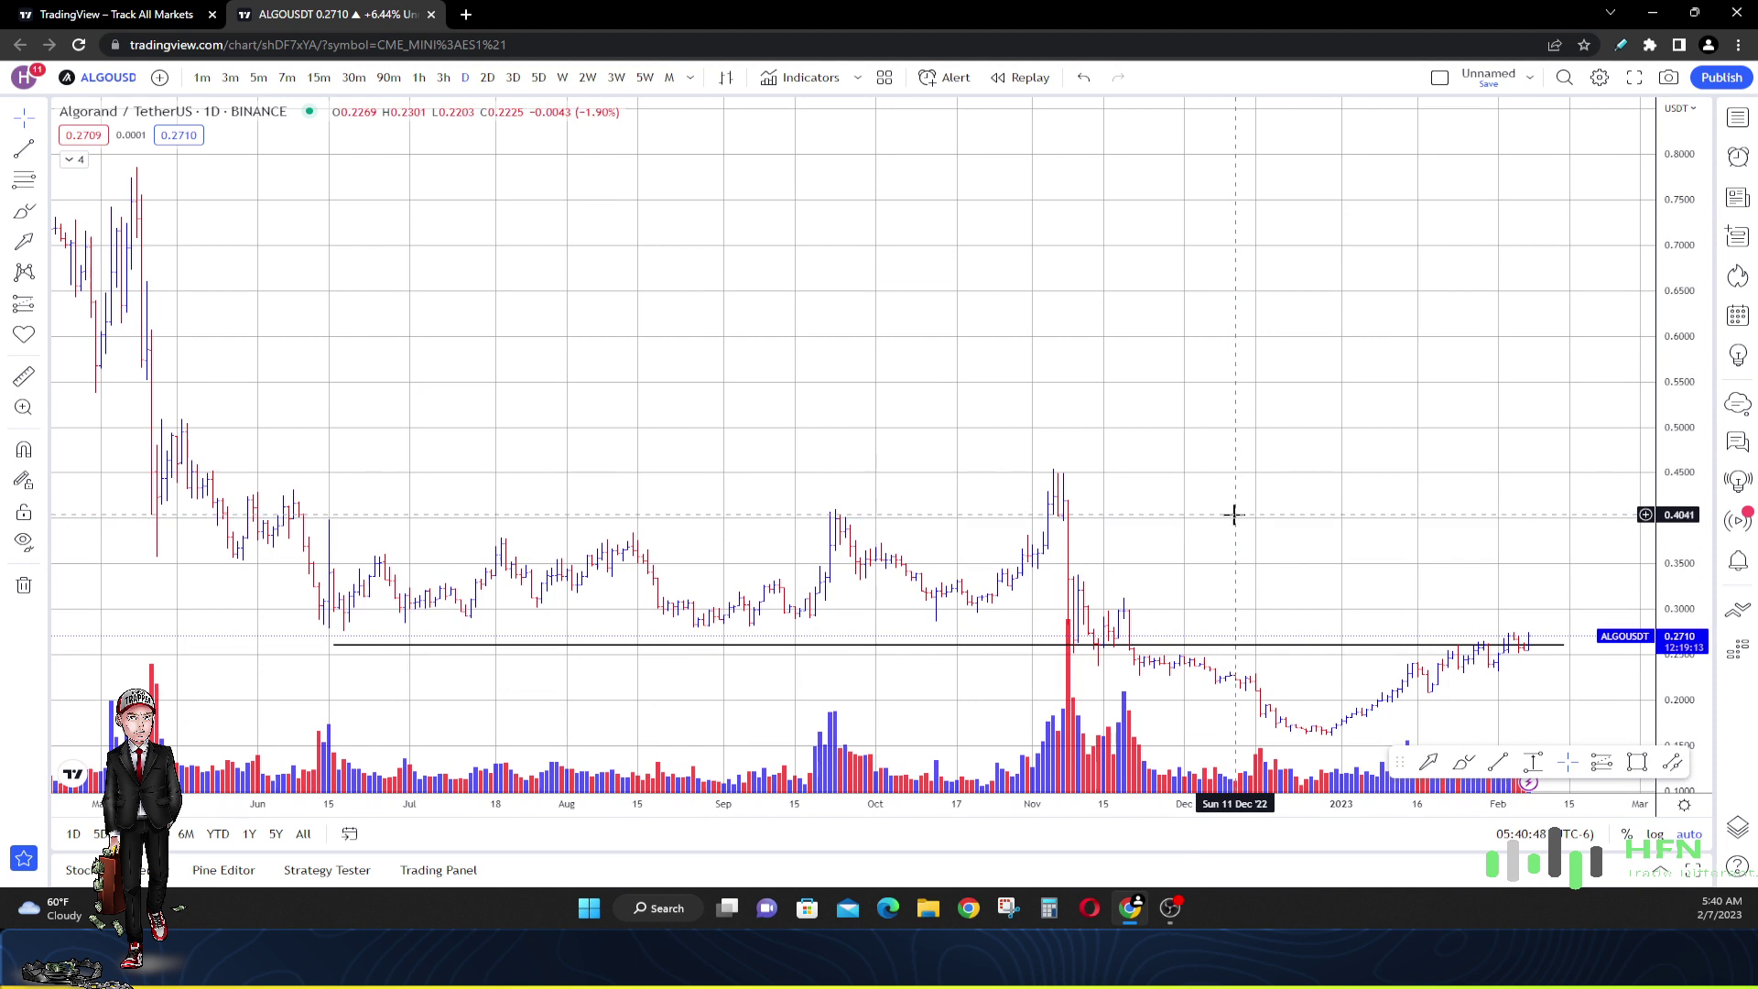
pyautogui.click(1222, 645)
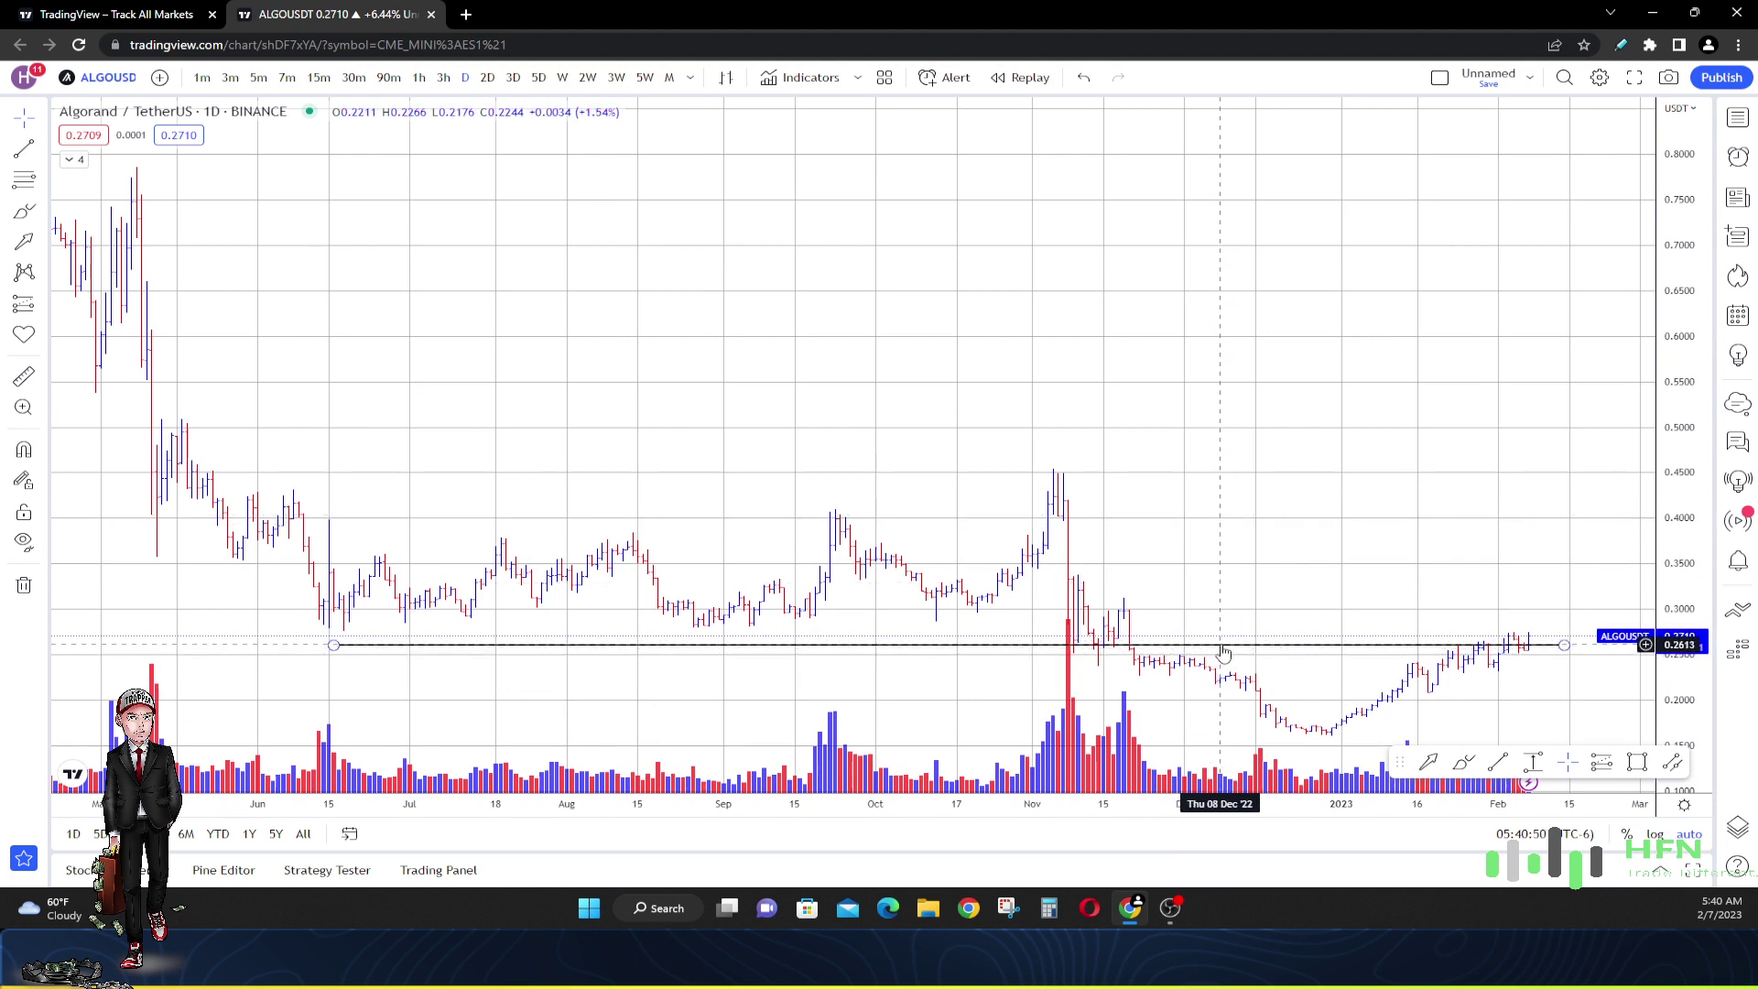
pyautogui.moveTo(1223, 652); pyautogui.dragTo(1236, 627)
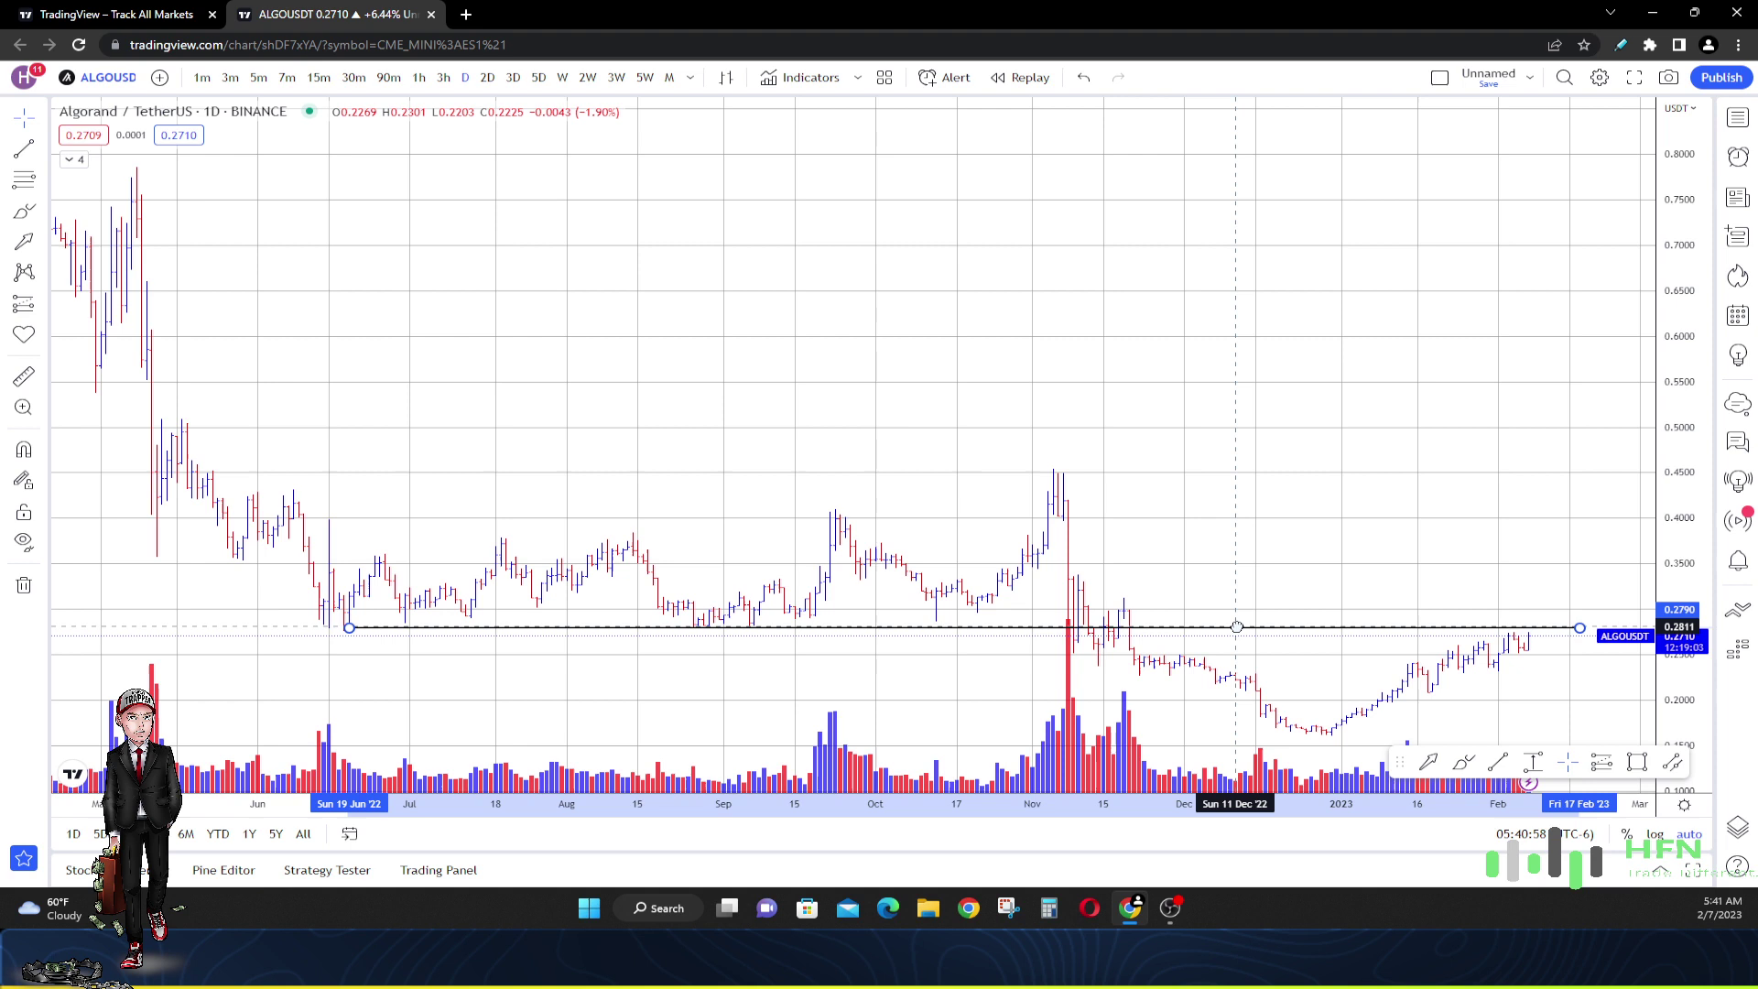
# Settle the resistance line at about 0.2875, spanning 28 Jun 2022 to 19 Feb 2023
pyautogui.moveTo(1236, 627); pyautogui.dragTo(1246, 611)
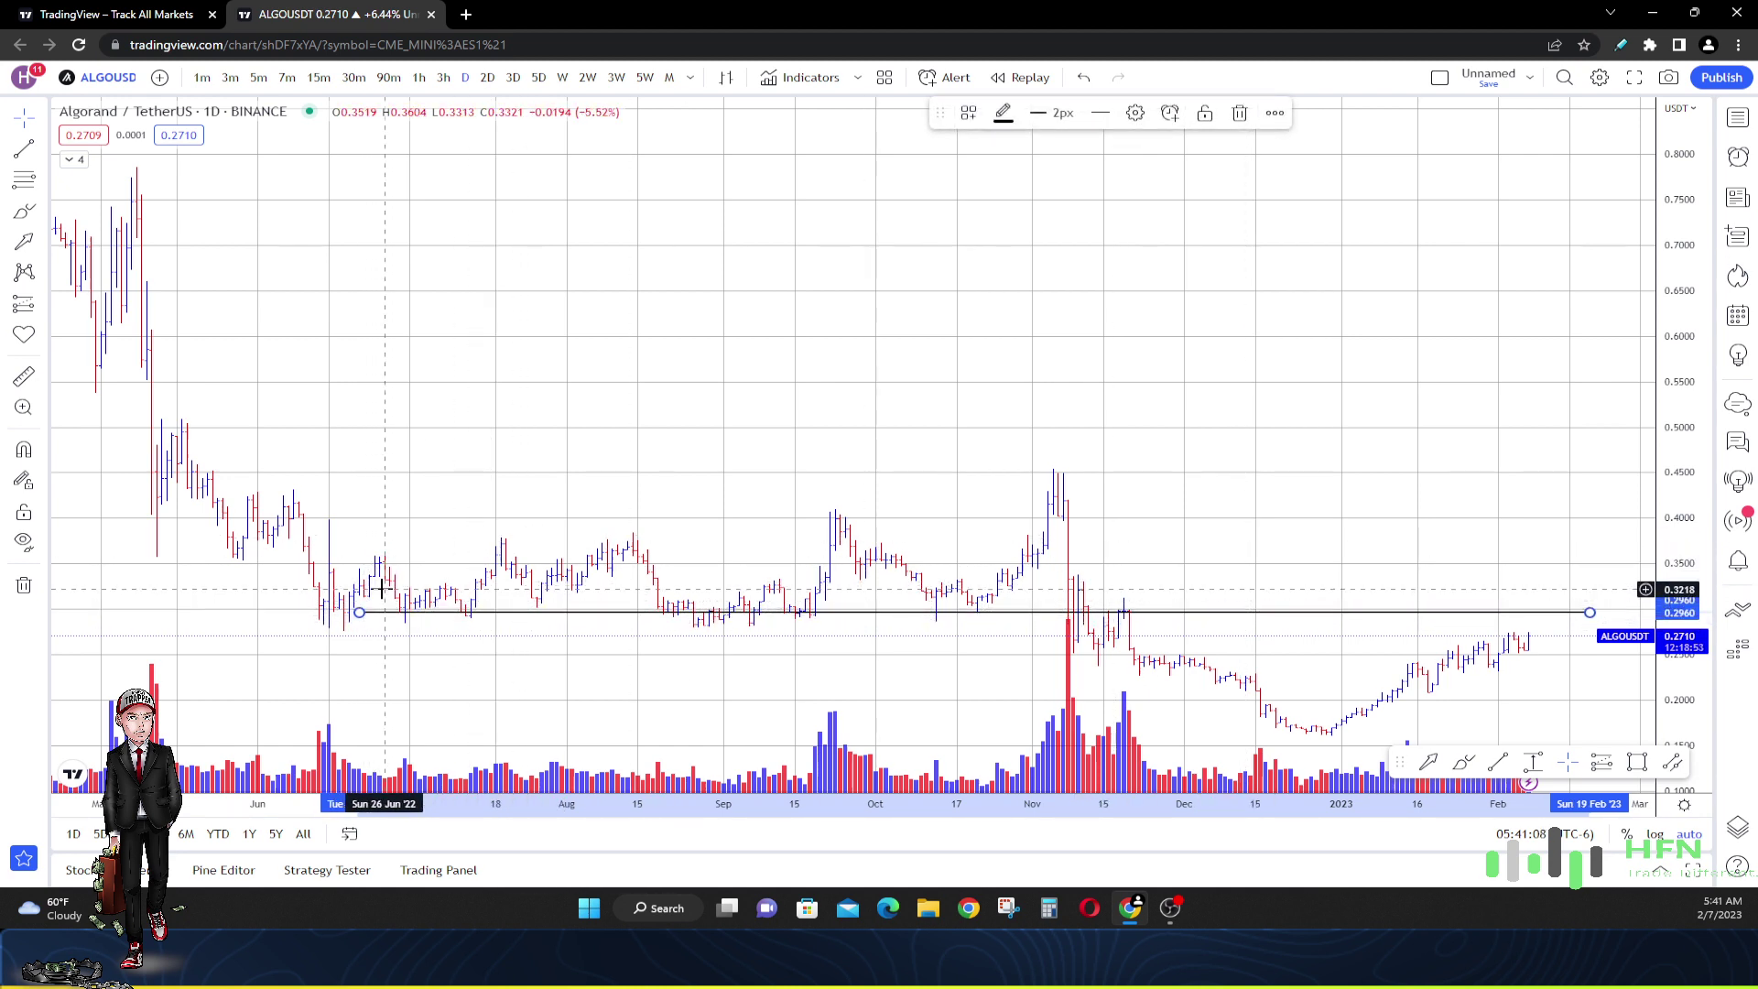
pyautogui.moveTo(362, 612); pyautogui.dragTo(536, 611)
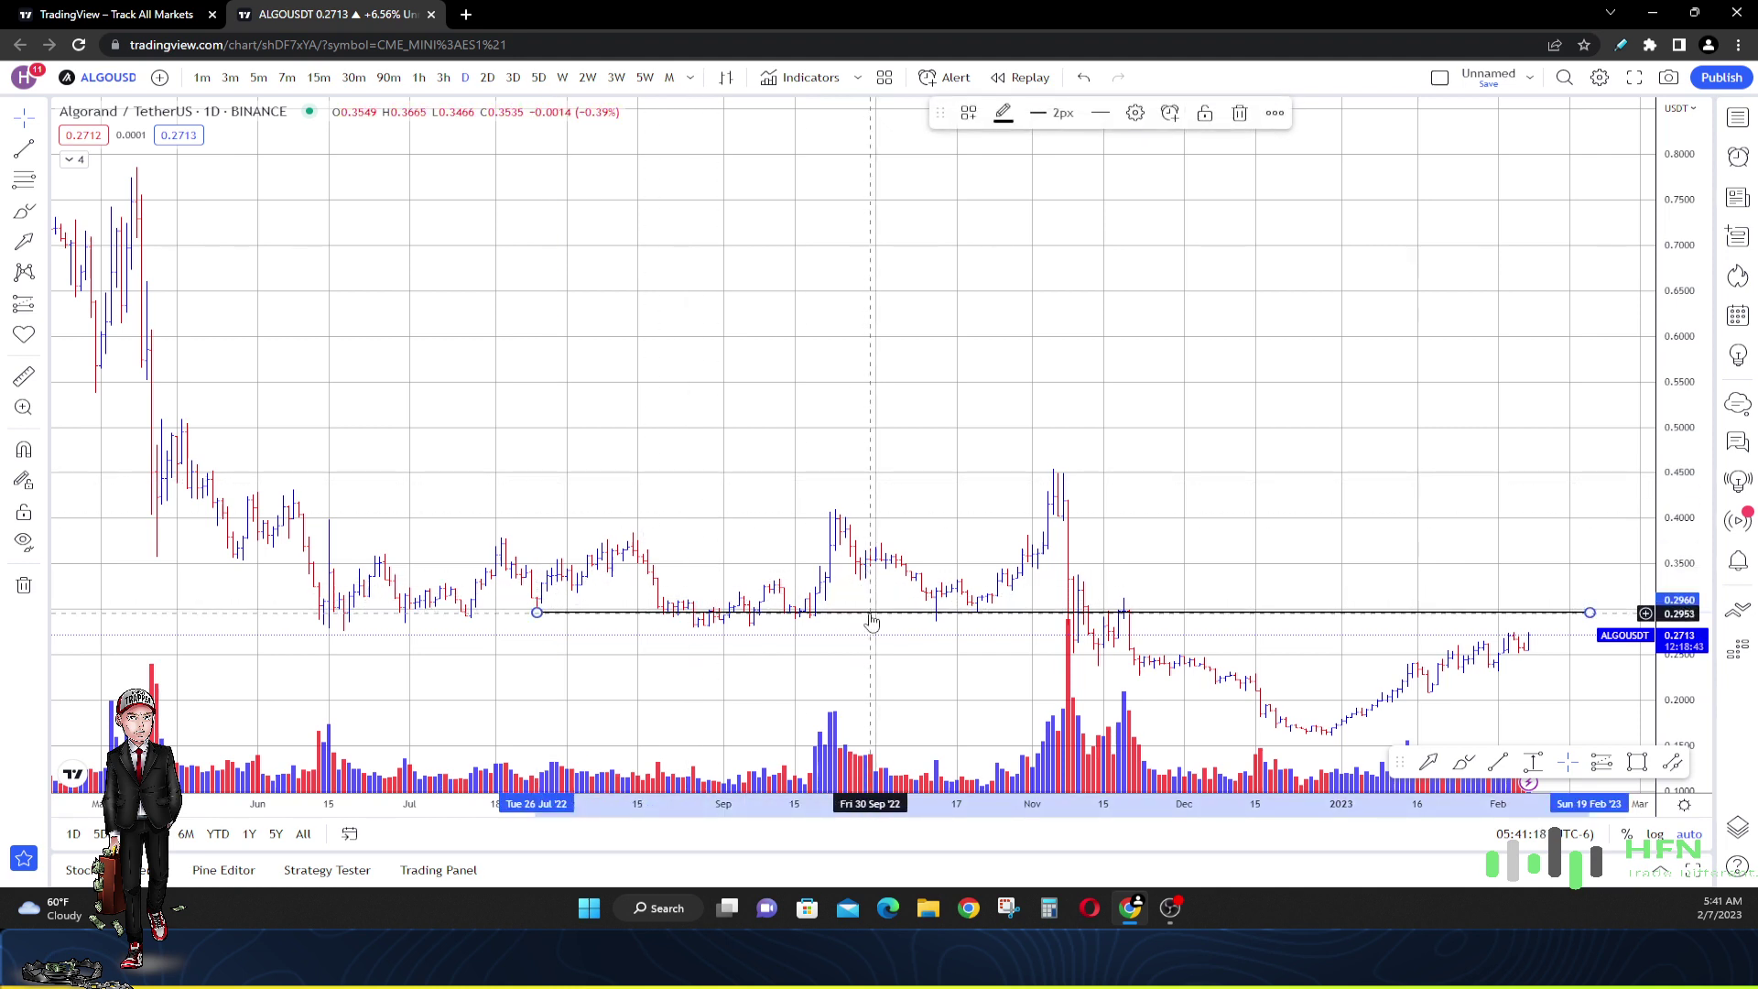
pyautogui.moveTo(870, 614); pyautogui.dragTo(869, 620)
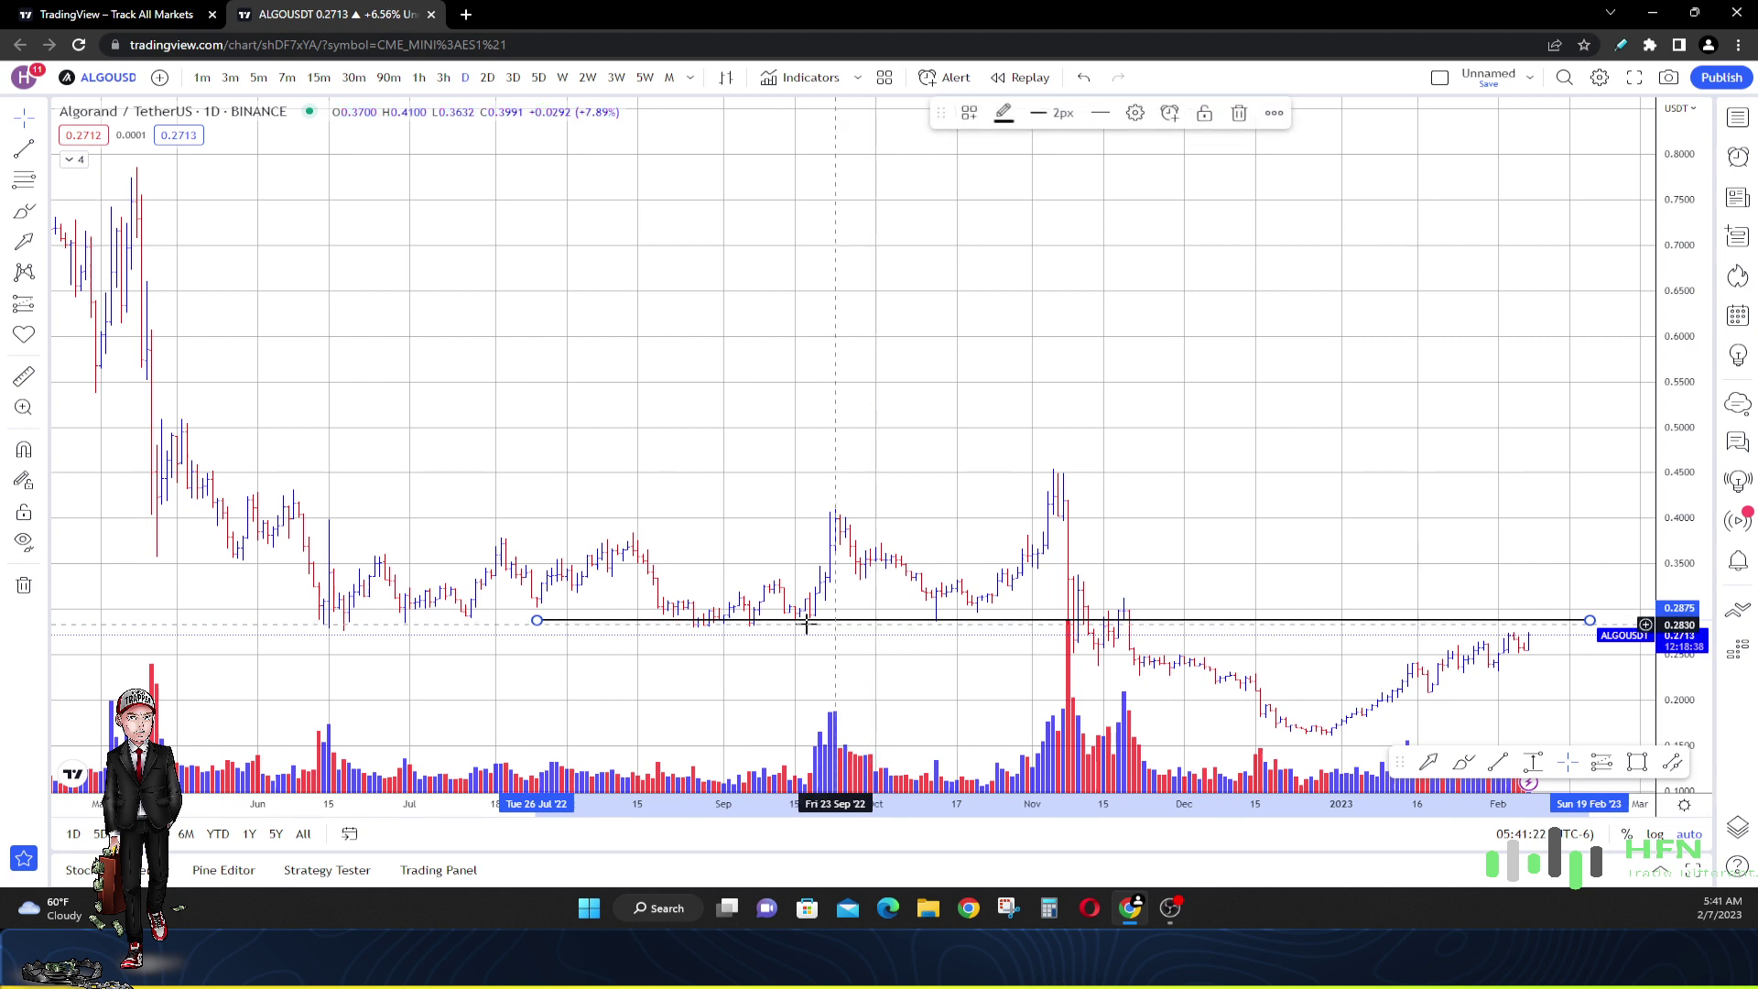
pyautogui.moveTo(538, 620); pyautogui.dragTo(405, 620)
pyautogui.click(703, 449)
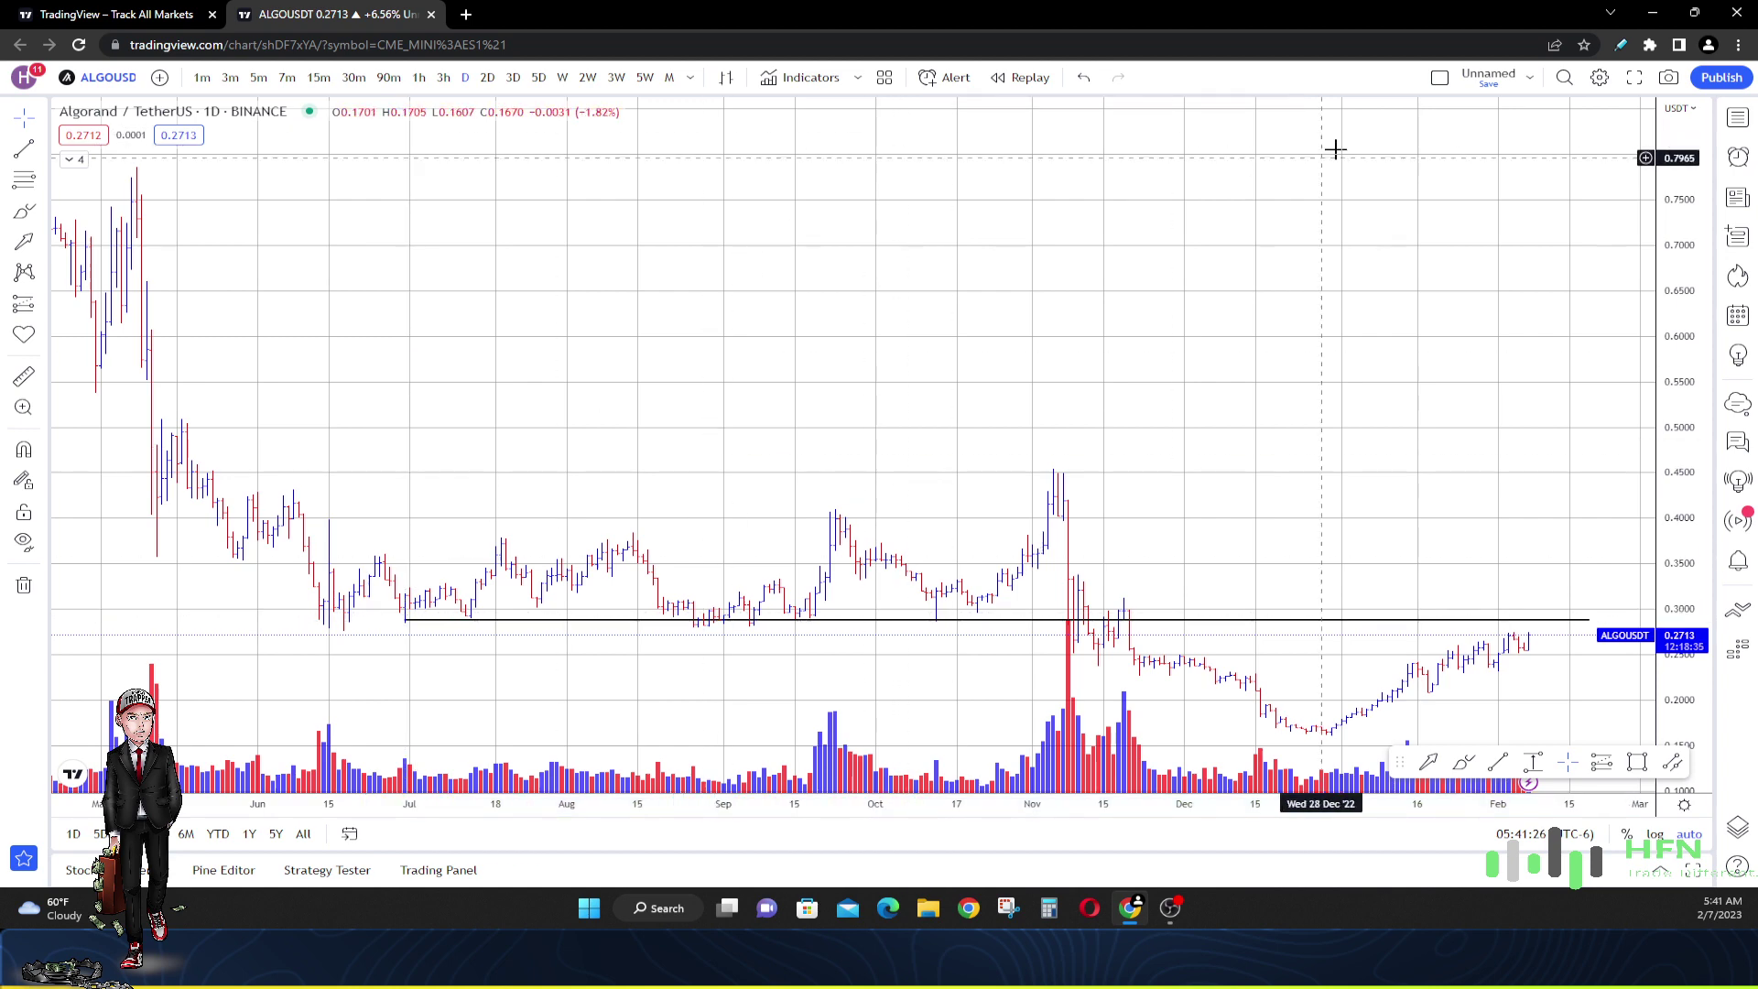
# Switch to 2-day bars and bring the recent months into view
pyautogui.click(487, 78)
pyautogui.scroll(5, 1334, 388)
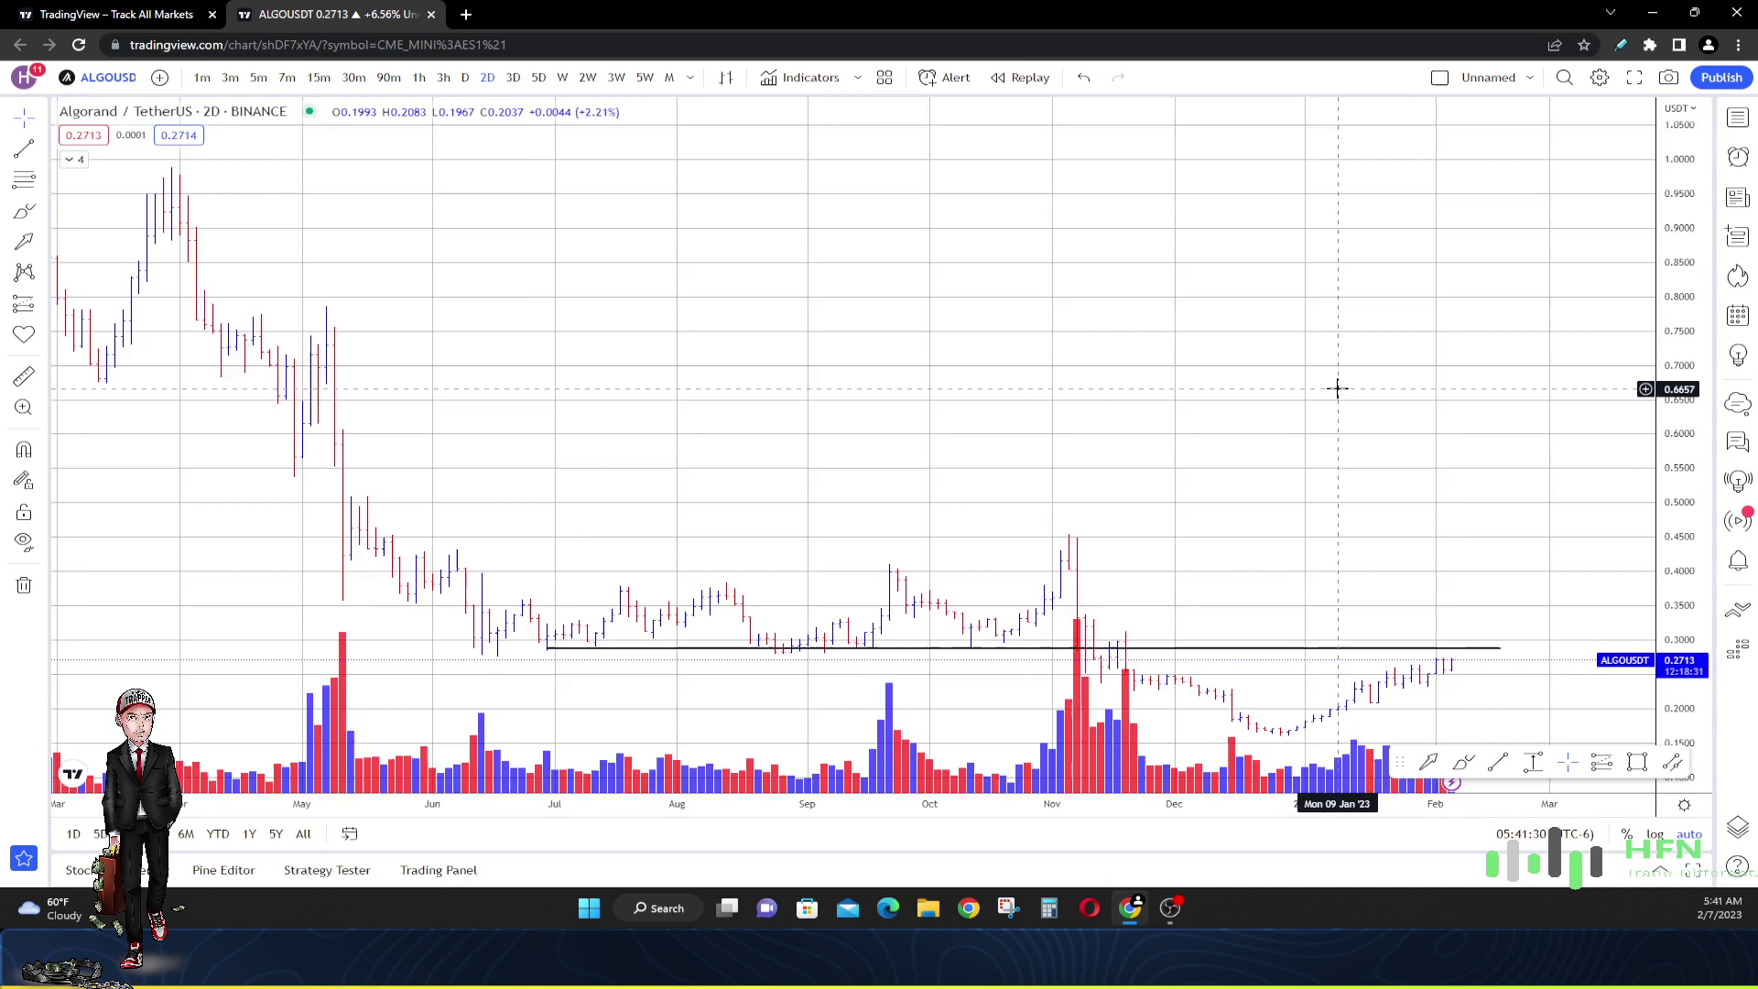
pyautogui.moveTo(1342, 373); pyautogui.dragTo(1217, 367)
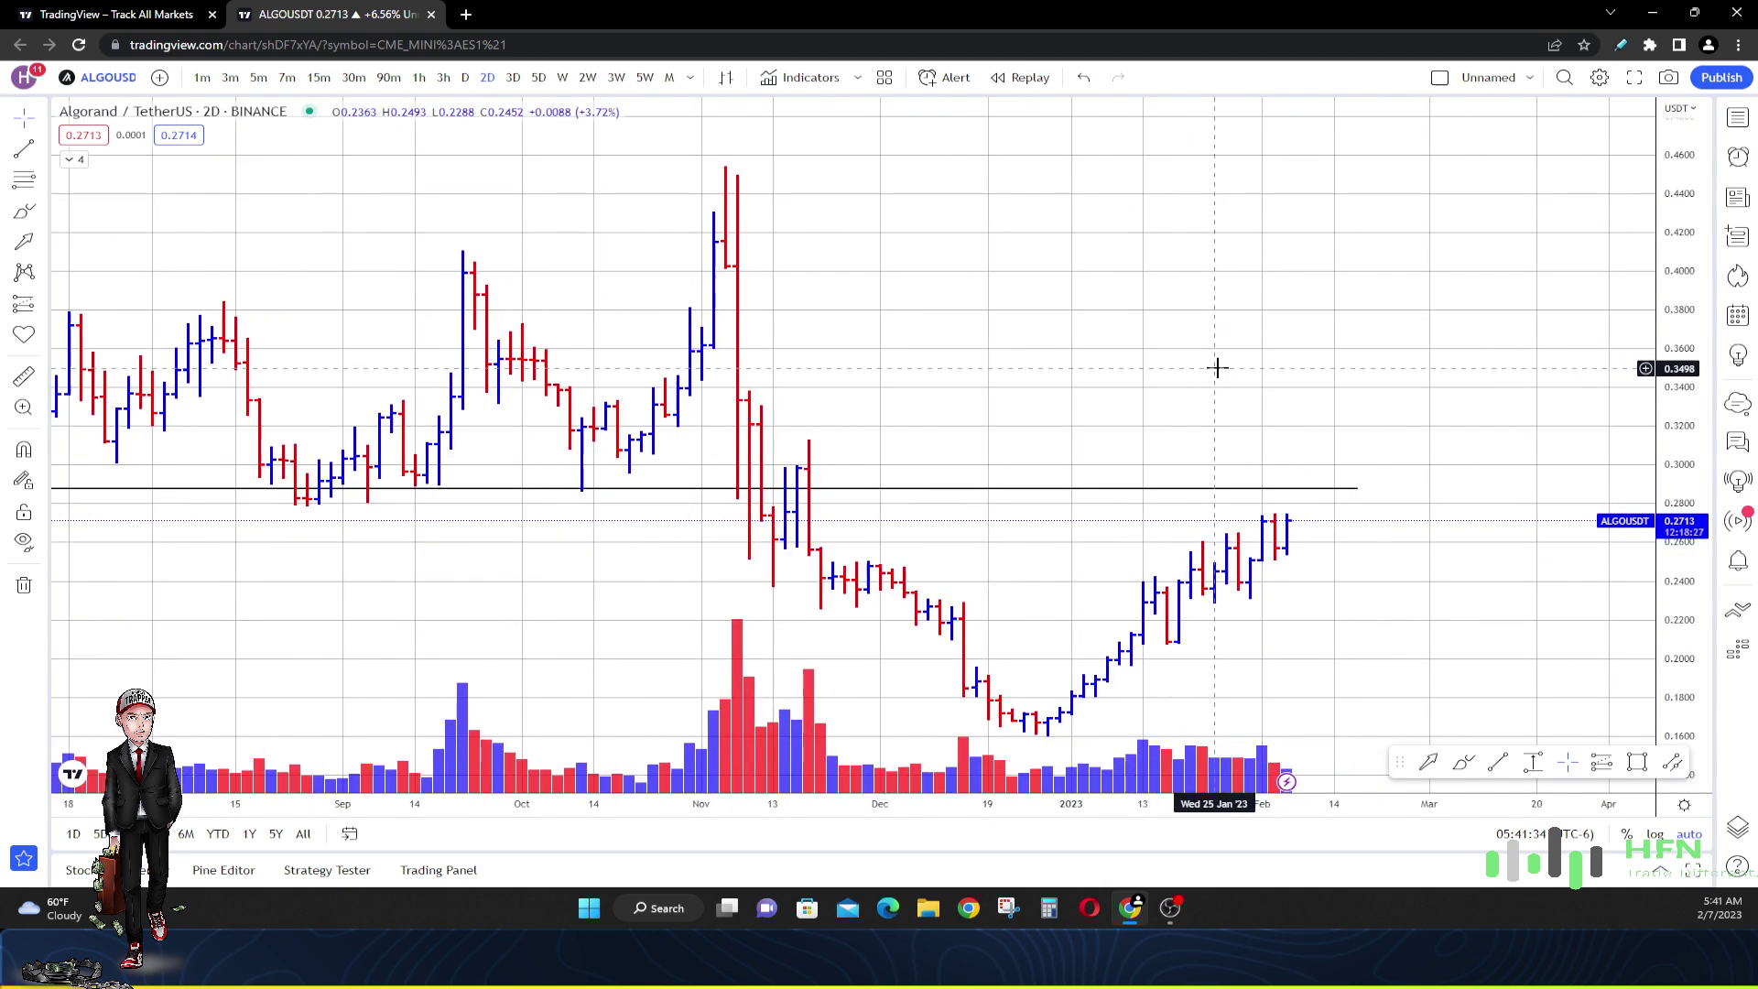
# Draw a red freehand circle around the recent rising bars, then delete it
pyautogui.click(1463, 763)
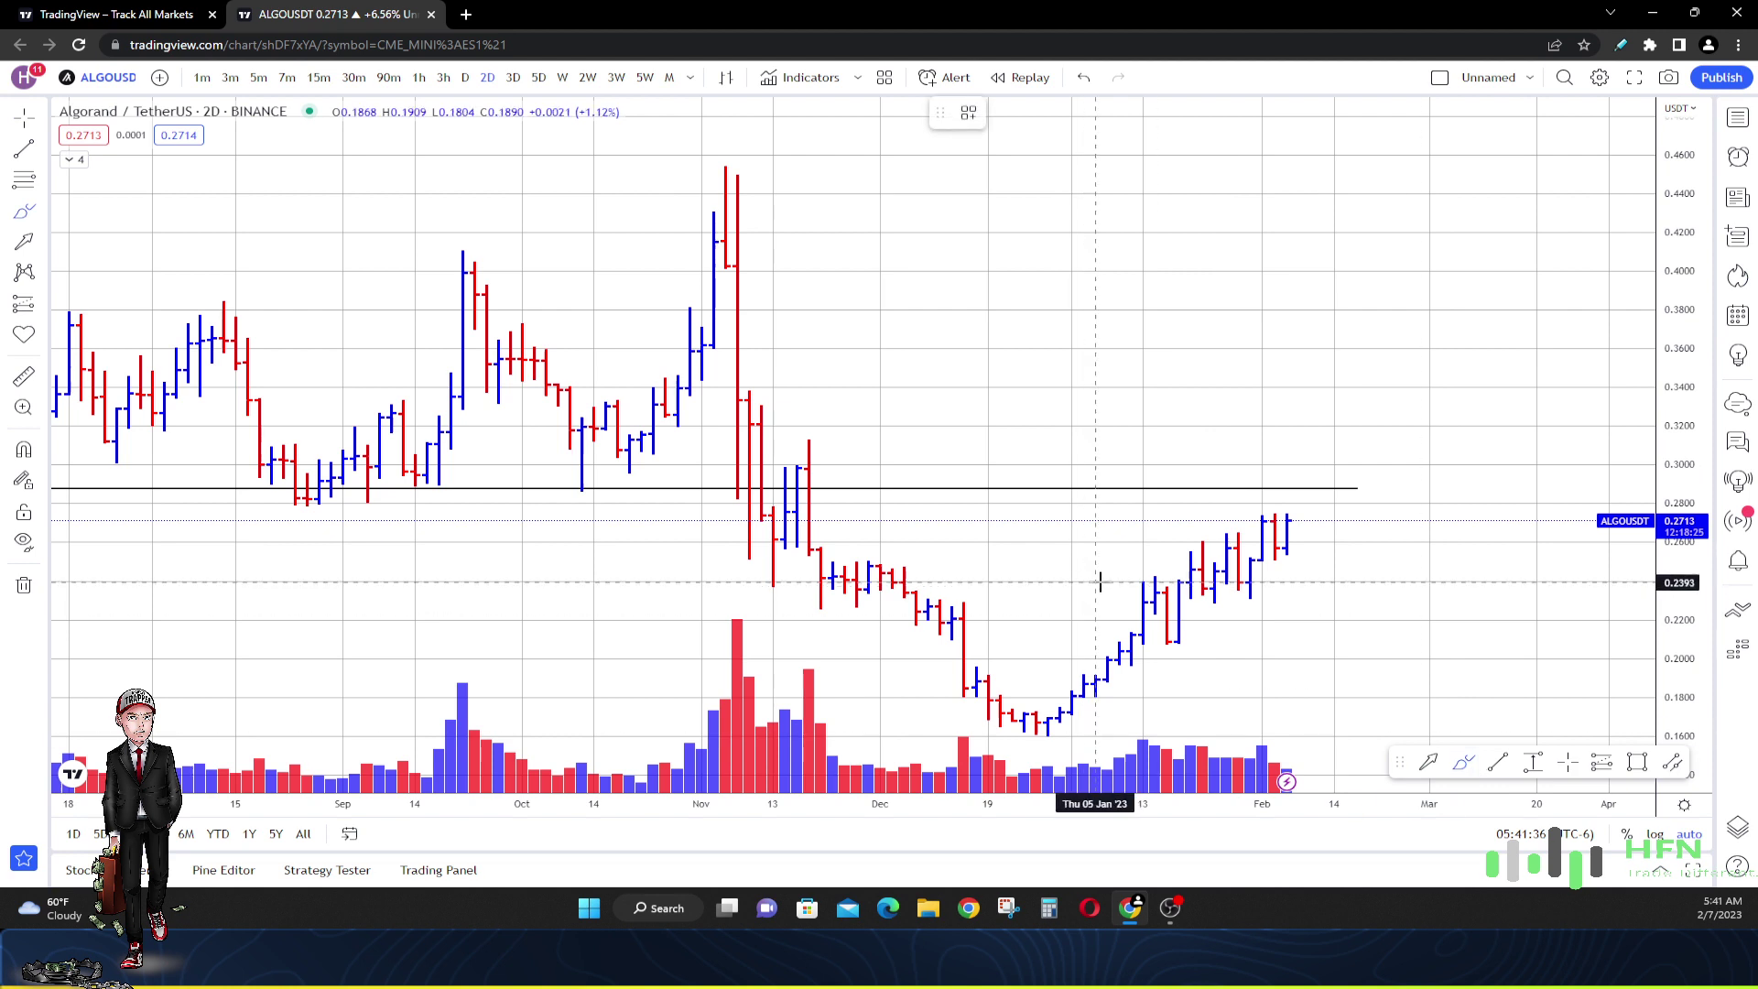
pyautogui.moveTo(1100, 582)
pyautogui.mouseDown()
pyautogui.moveTo(1267, 476)
pyautogui.moveTo(1291, 628)
pyautogui.moveTo(1165, 675)
pyautogui.moveTo(1100, 620)
pyautogui.moveTo(1095, 578)
pyautogui.mouseUp()
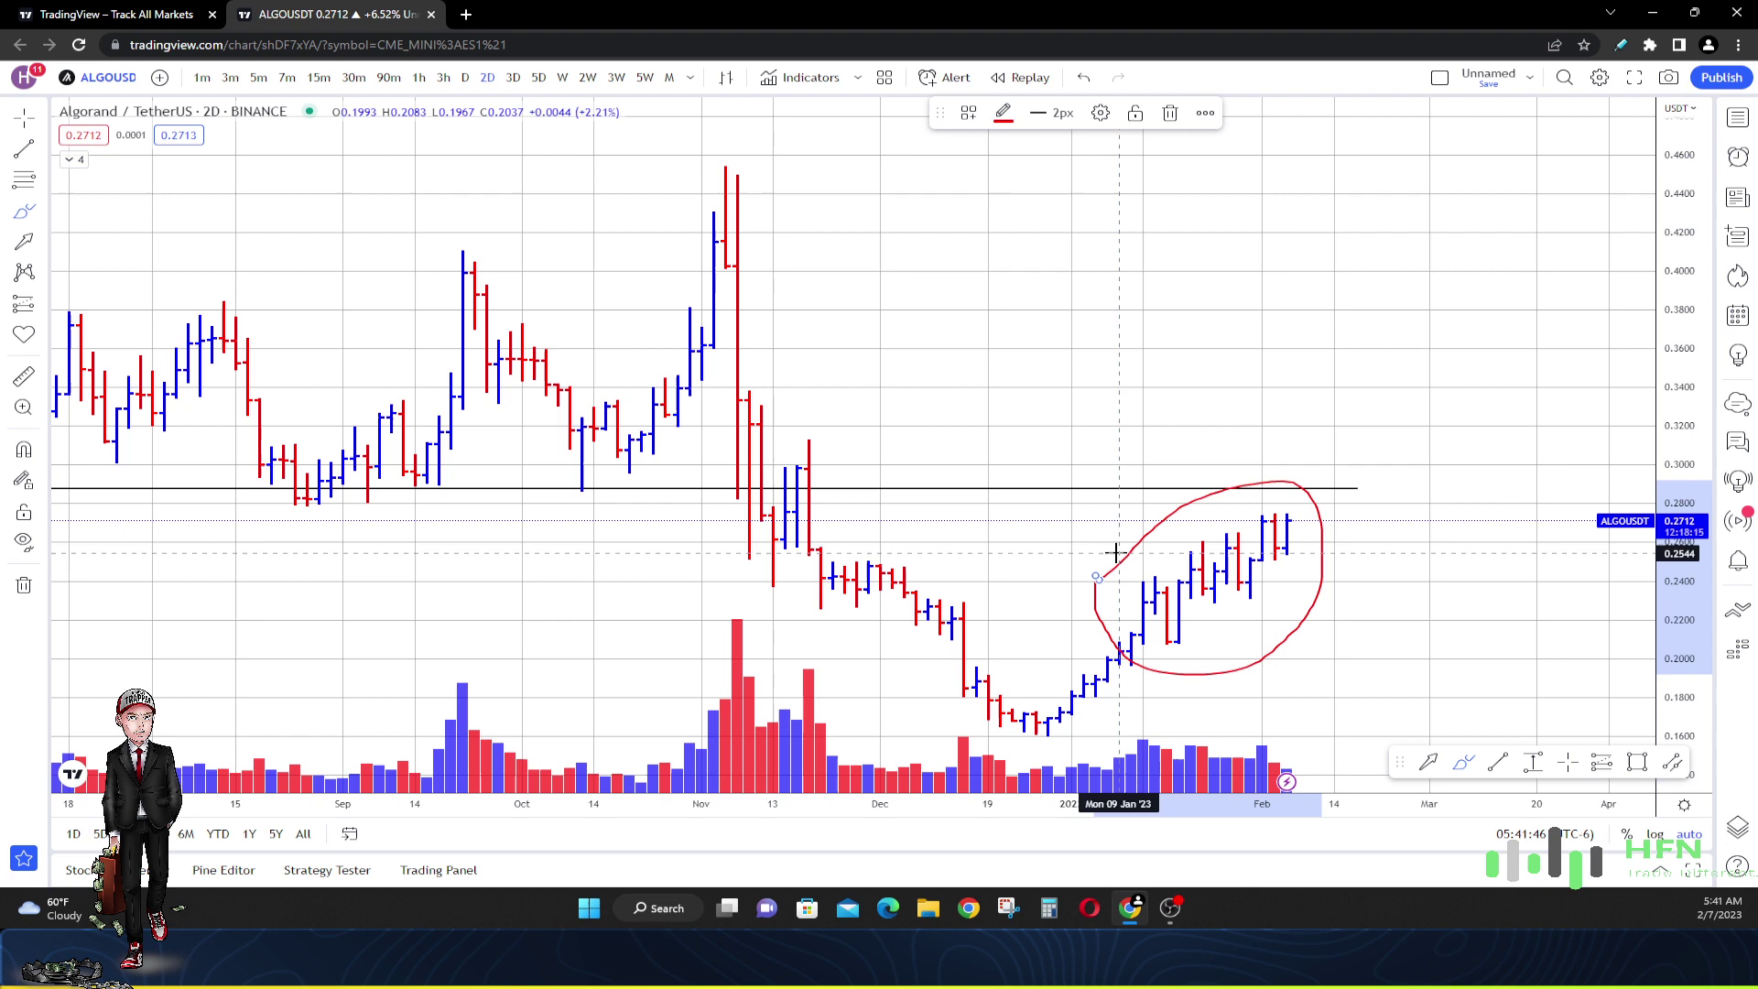
pyautogui.click(1170, 115)
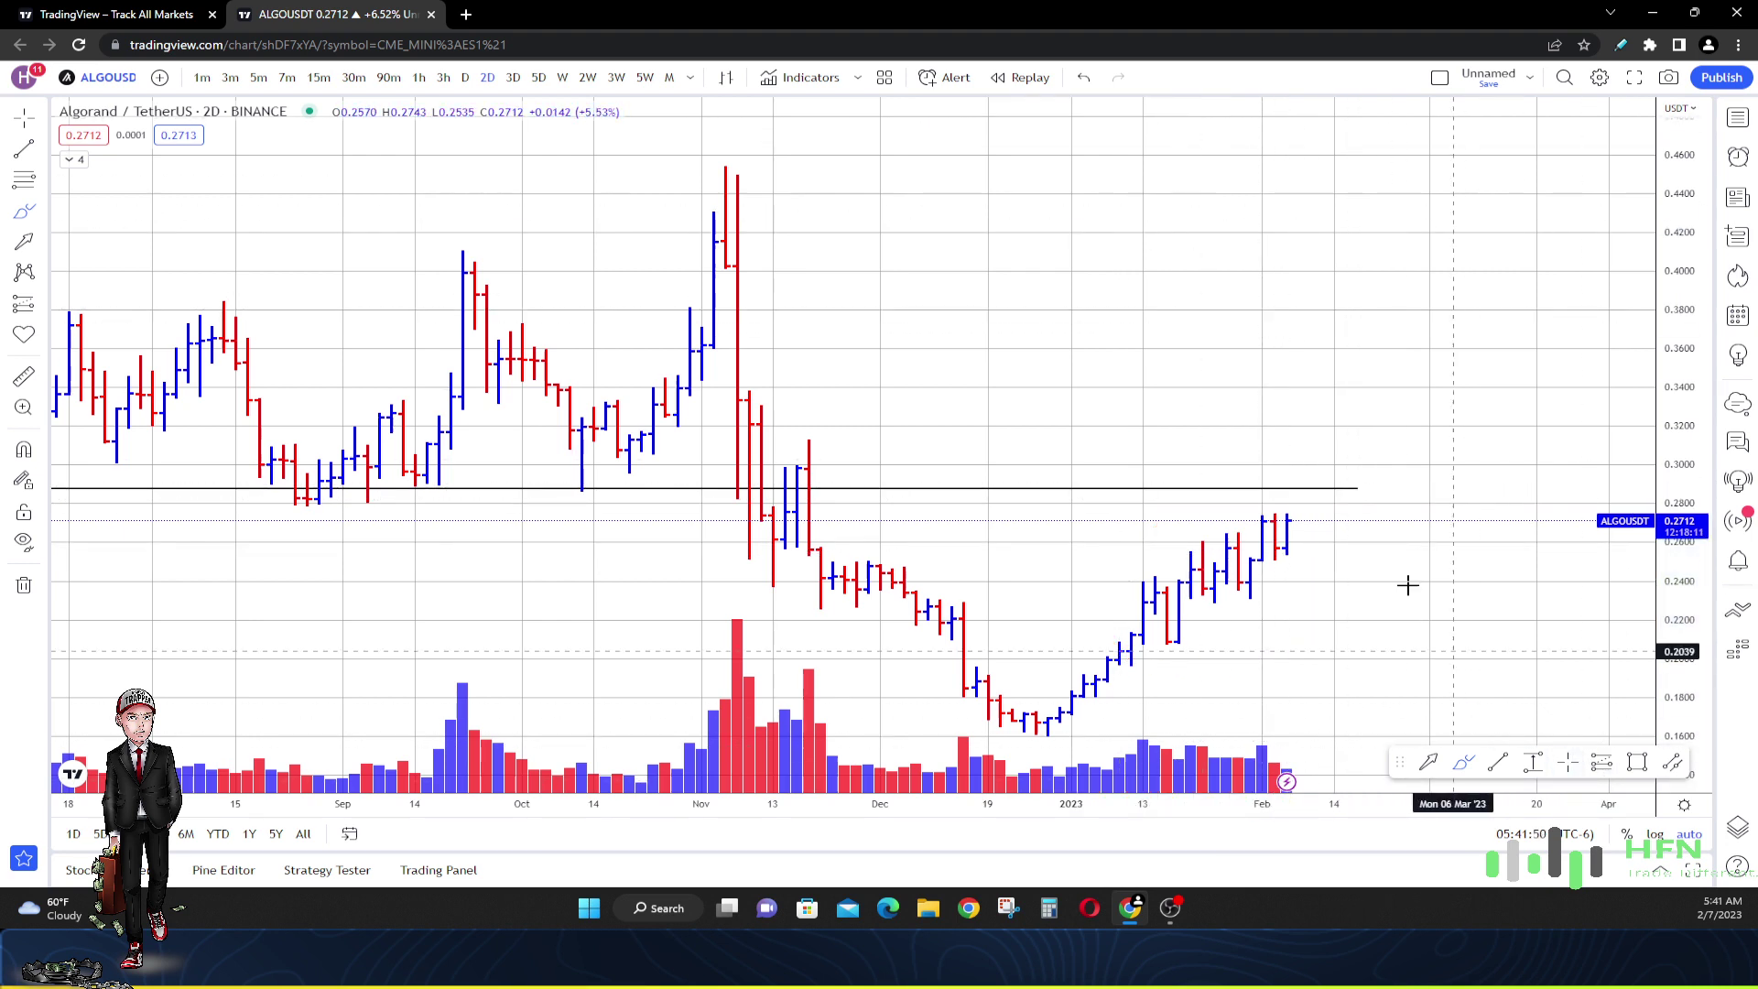
# Draw a trial red arrow under the latest bar, delete it, and switch to 3-day bars
pyautogui.click(1429, 762)
pyautogui.moveTo(1286, 624)
pyautogui.mouseDown()
pyautogui.moveTo(1286, 566)
pyautogui.moveTo(1253, 594)
pyautogui.moveTo(1280, 602)
pyautogui.mouseUp()
pyautogui.scroll(4, 1282, 586)
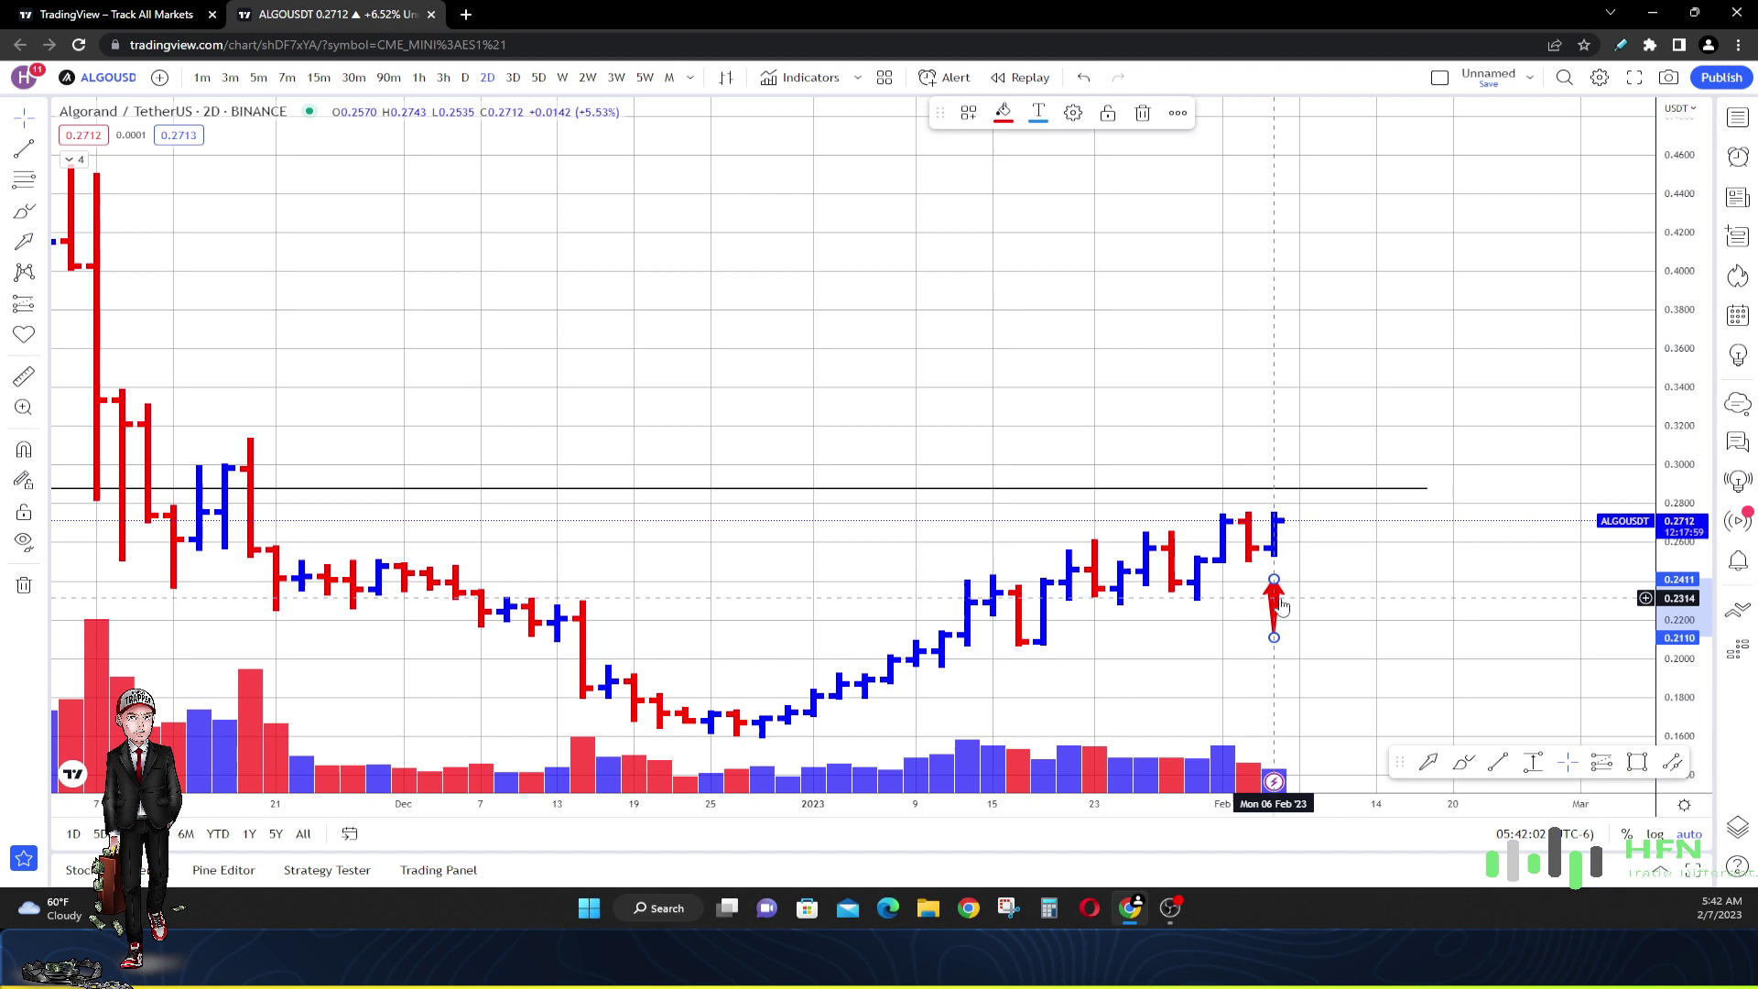
pyautogui.press('Delete')
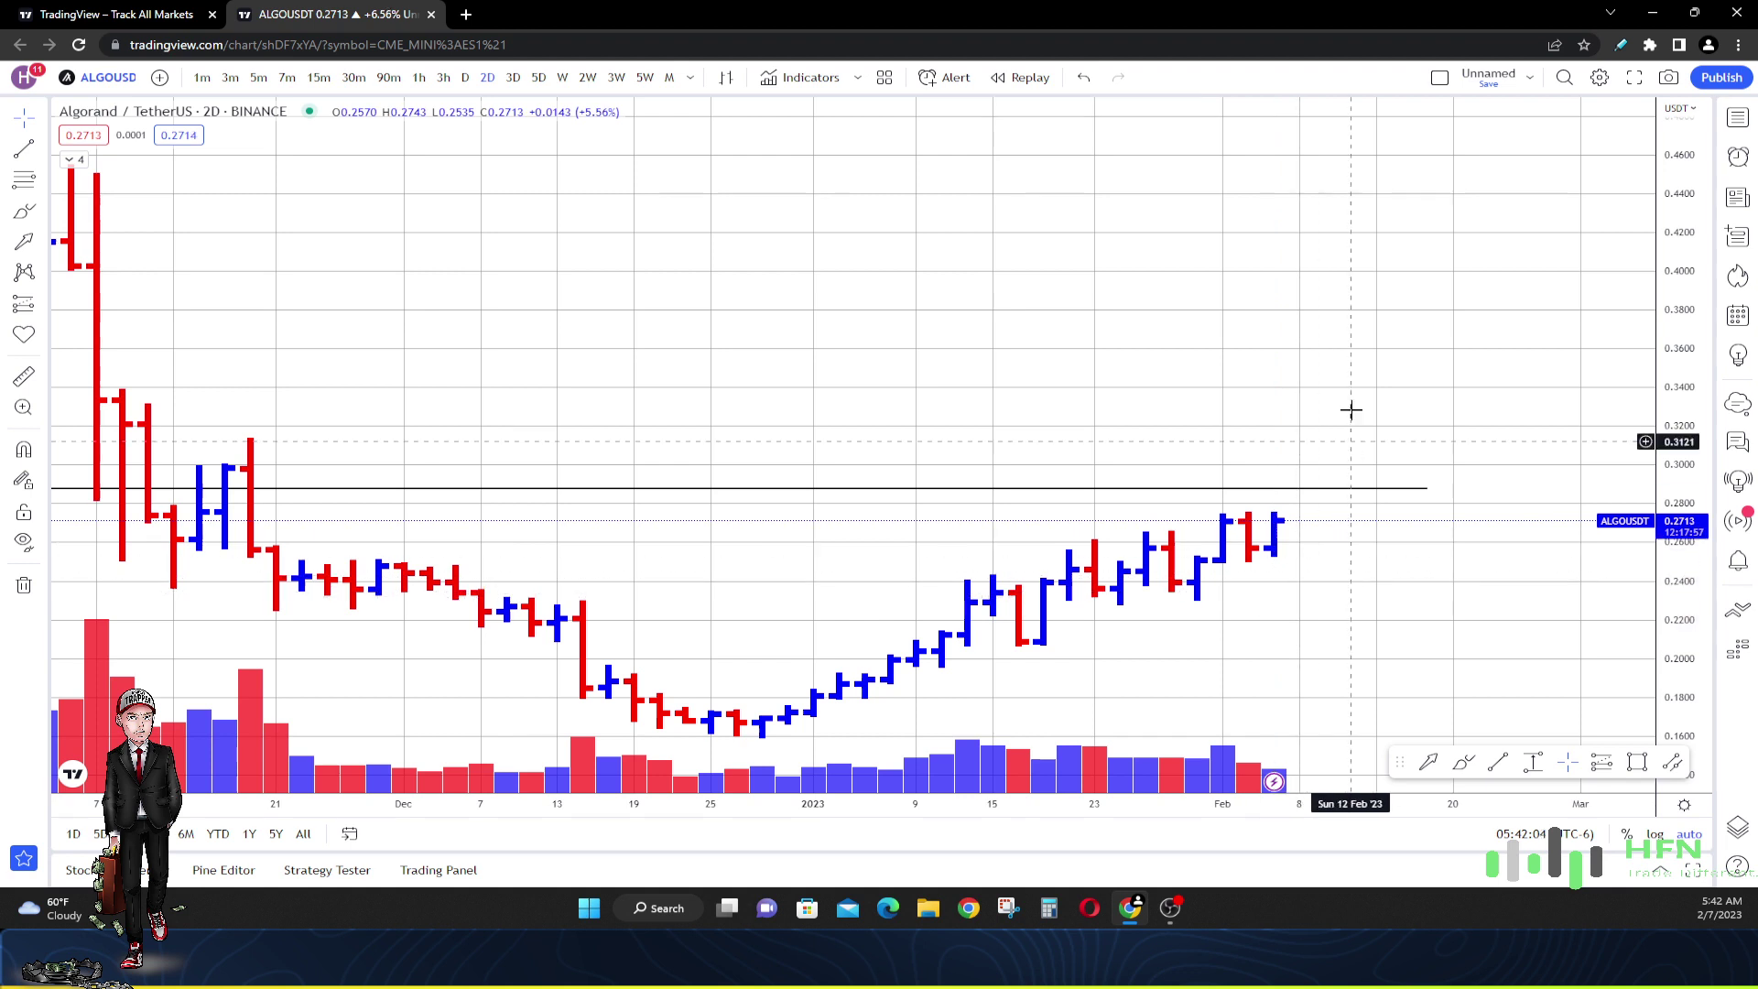
pyautogui.click(512, 77)
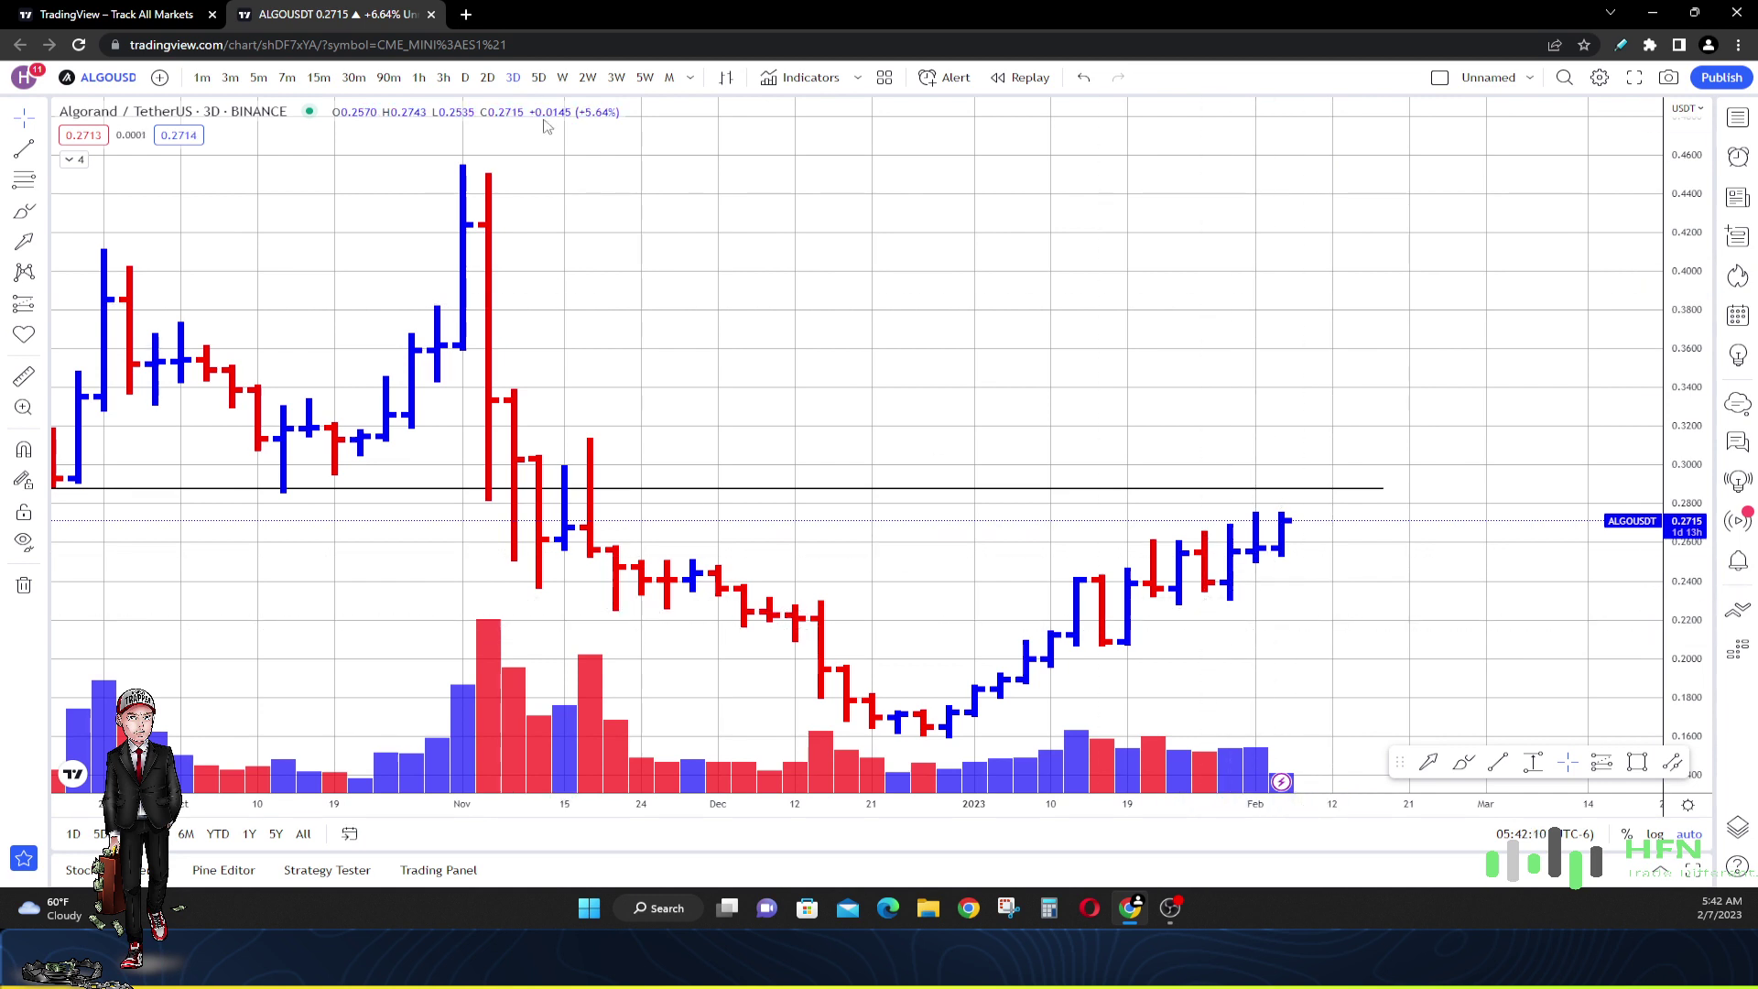
# Switch to 5-day bars, draw an upward arrow under the 31 Jan bar, then delete it
pyautogui.click(540, 77)
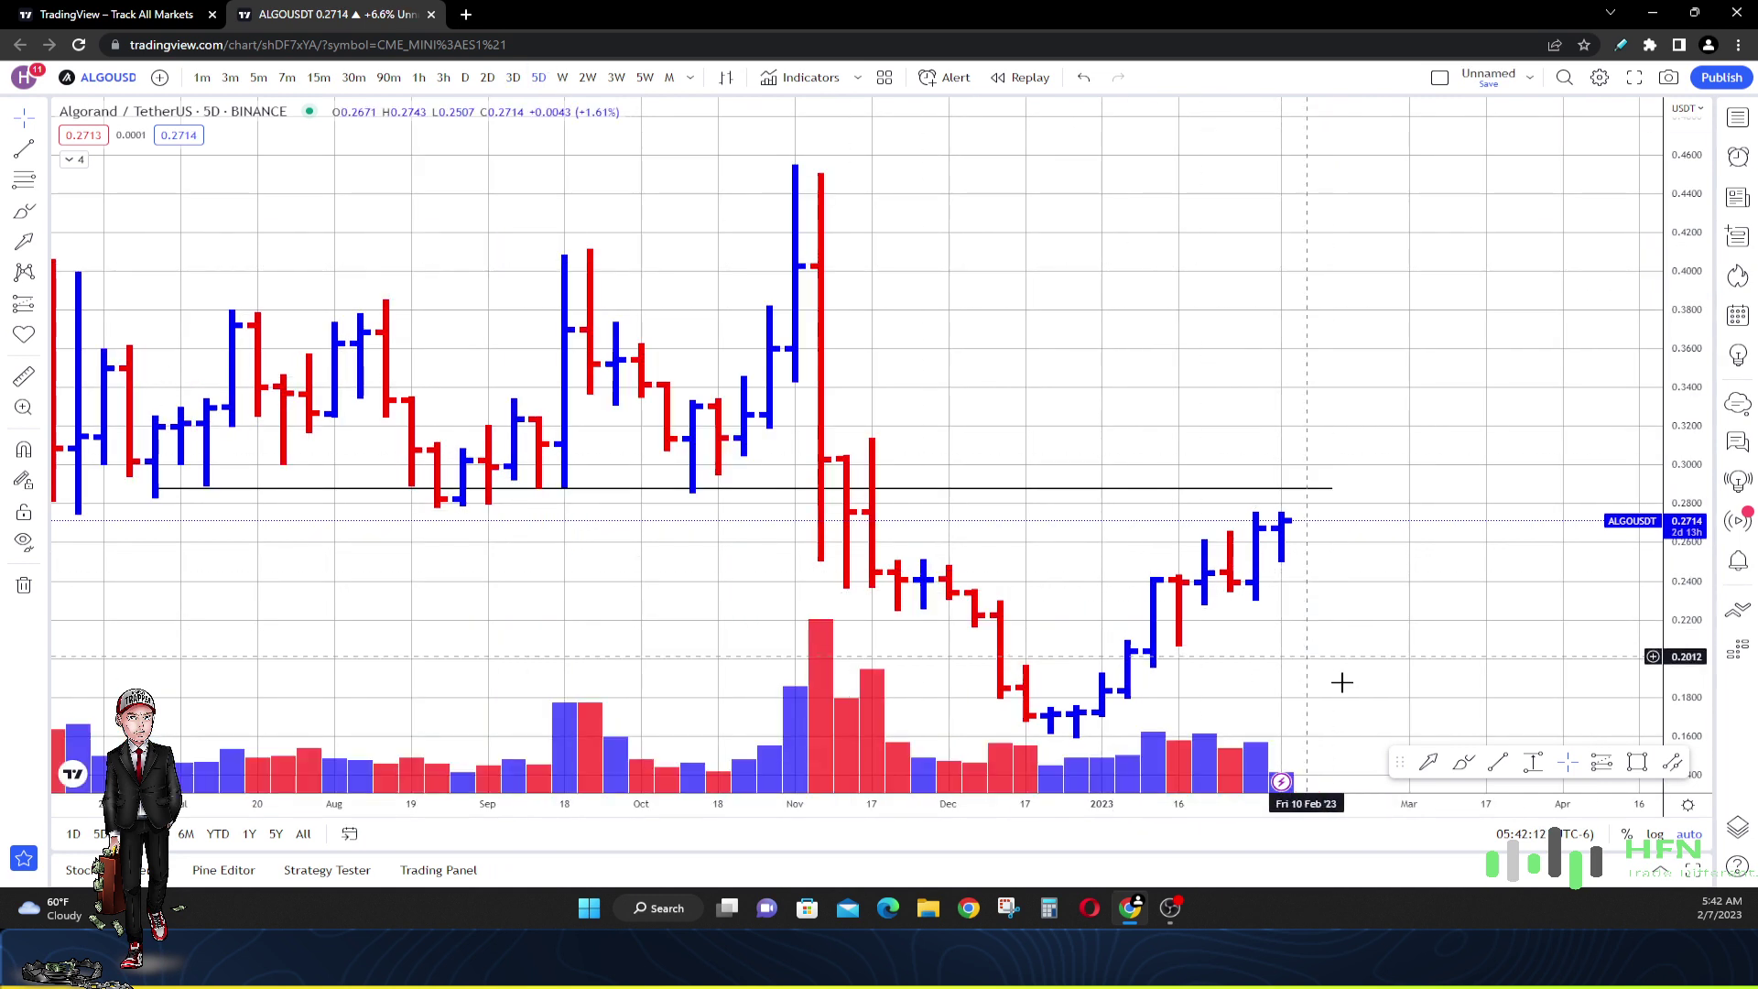
pyautogui.click(1428, 763)
pyautogui.moveTo(1255, 689)
pyautogui.mouseDown()
pyautogui.moveTo(1266, 610)
pyautogui.moveTo(1185, 653)
pyautogui.mouseUp()
pyautogui.scroll(3, 1191, 646)
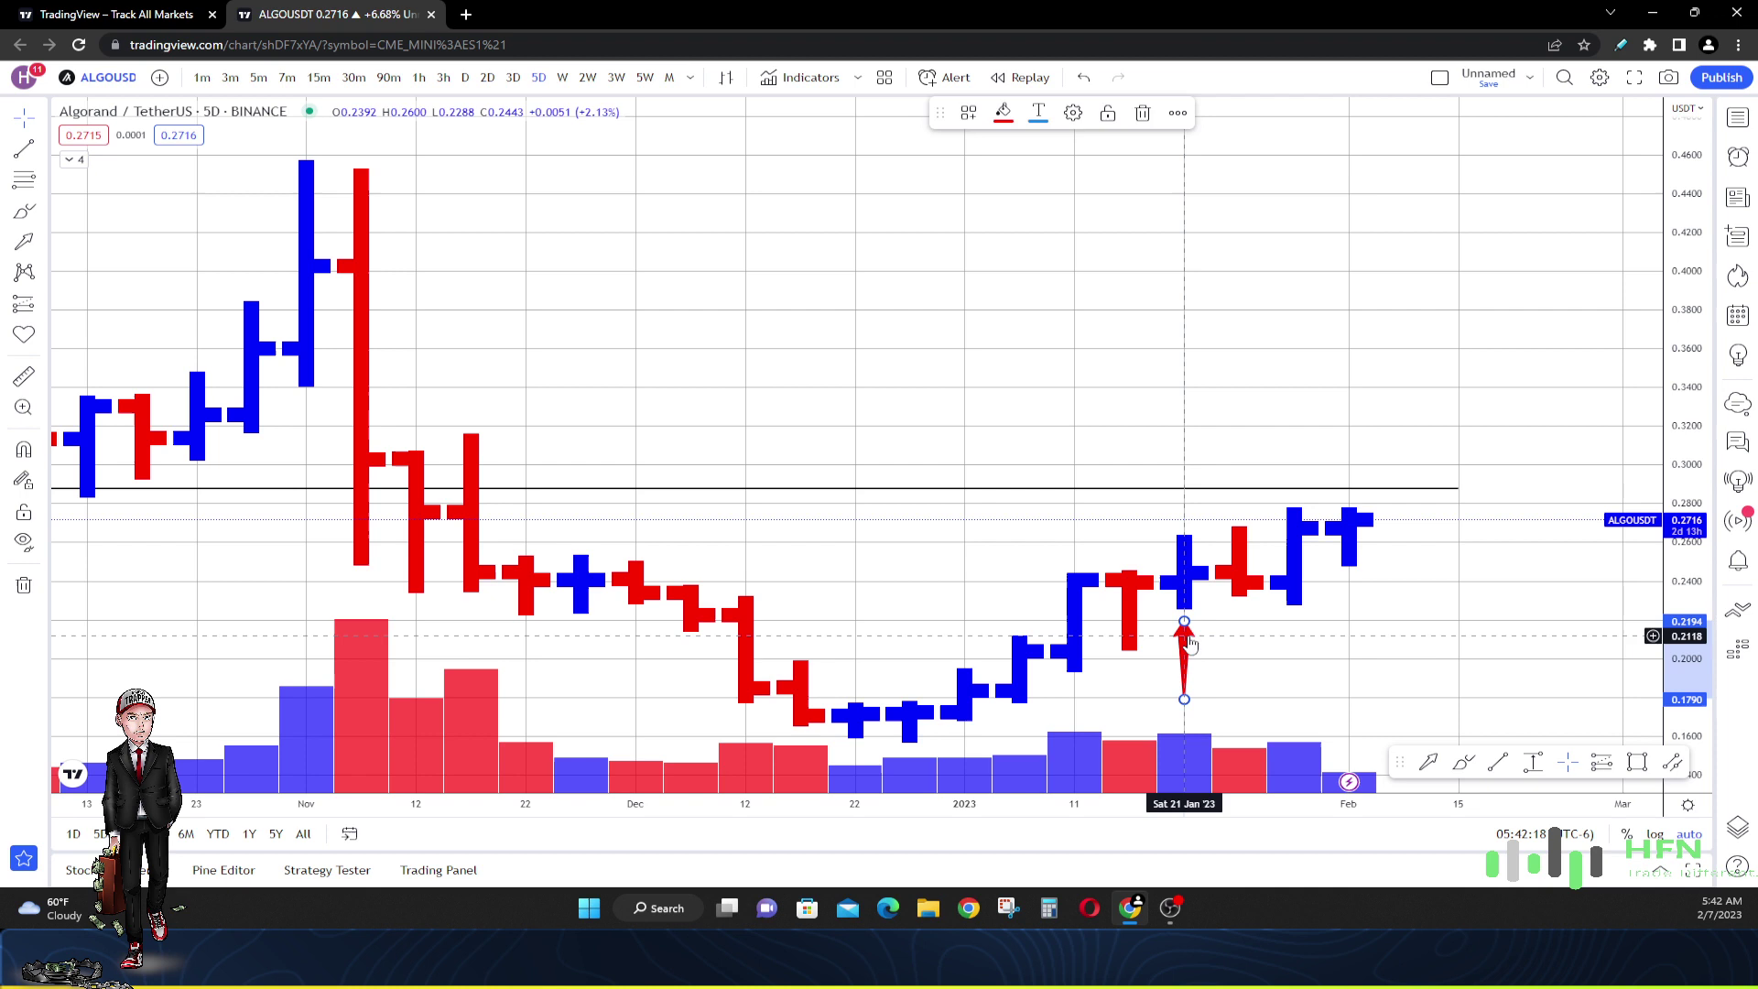
pyautogui.moveTo(1239, 646)
pyautogui.mouseDown()
pyautogui.moveTo(1296, 671)
pyautogui.moveTo(1349, 636)
pyautogui.mouseUp()
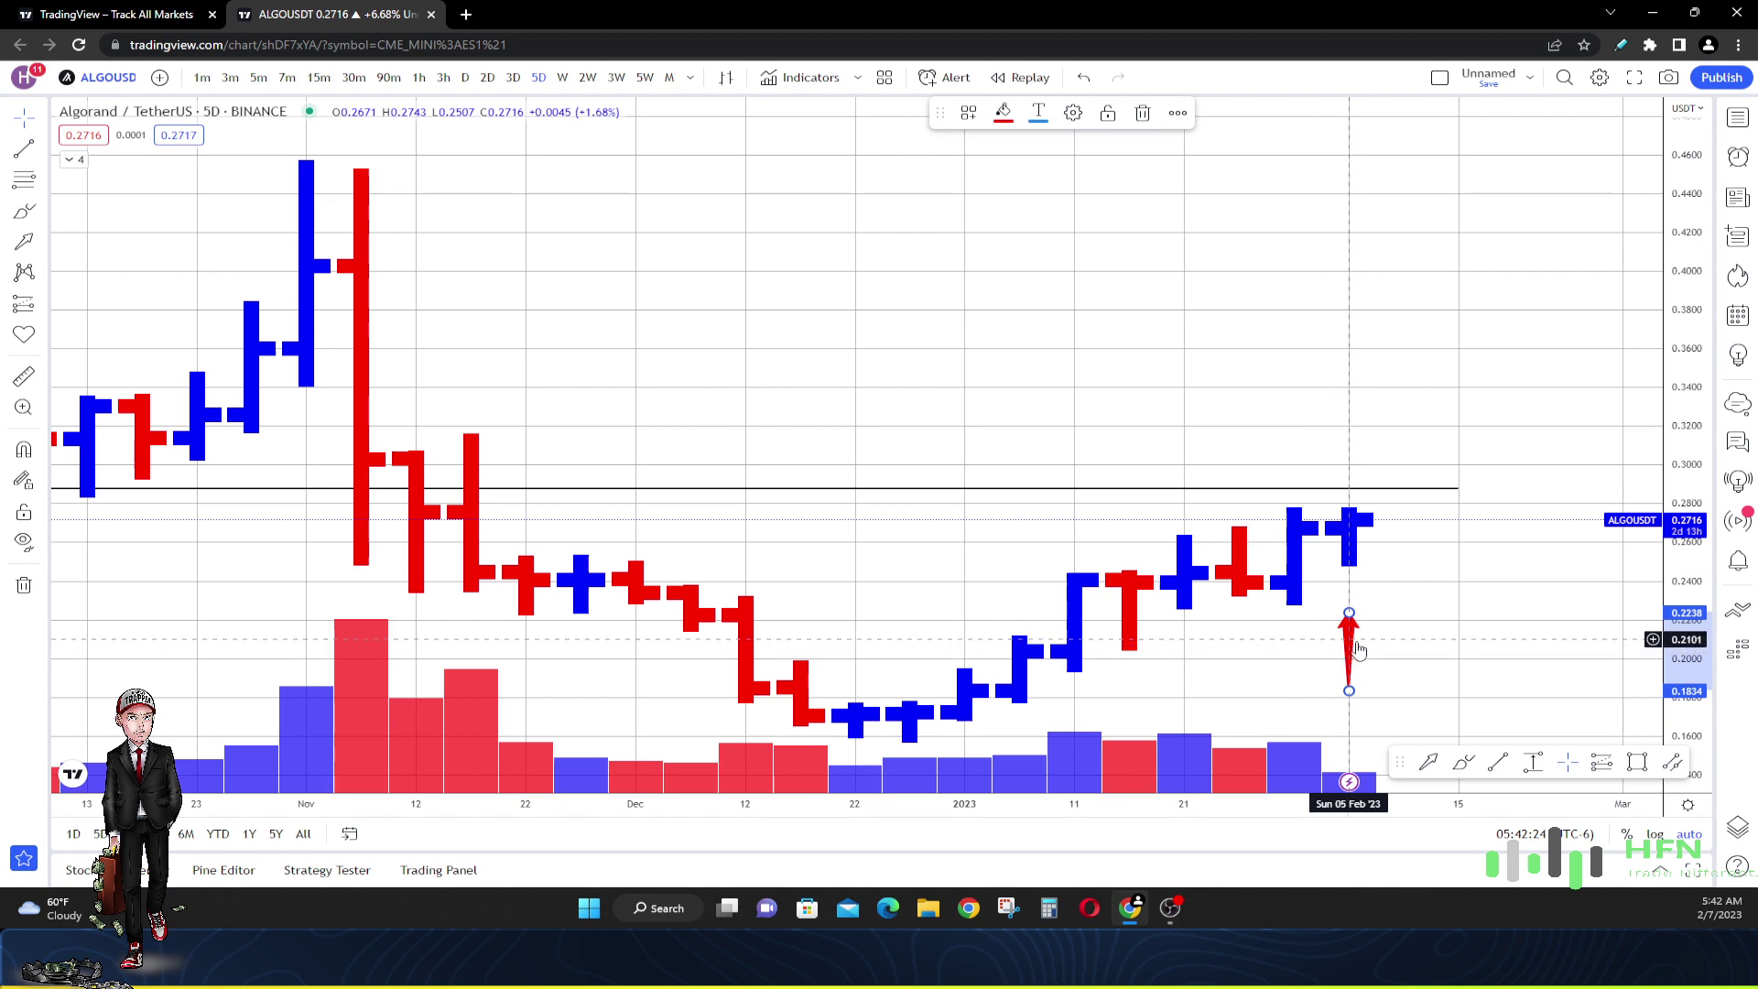
pyautogui.press('Delete')
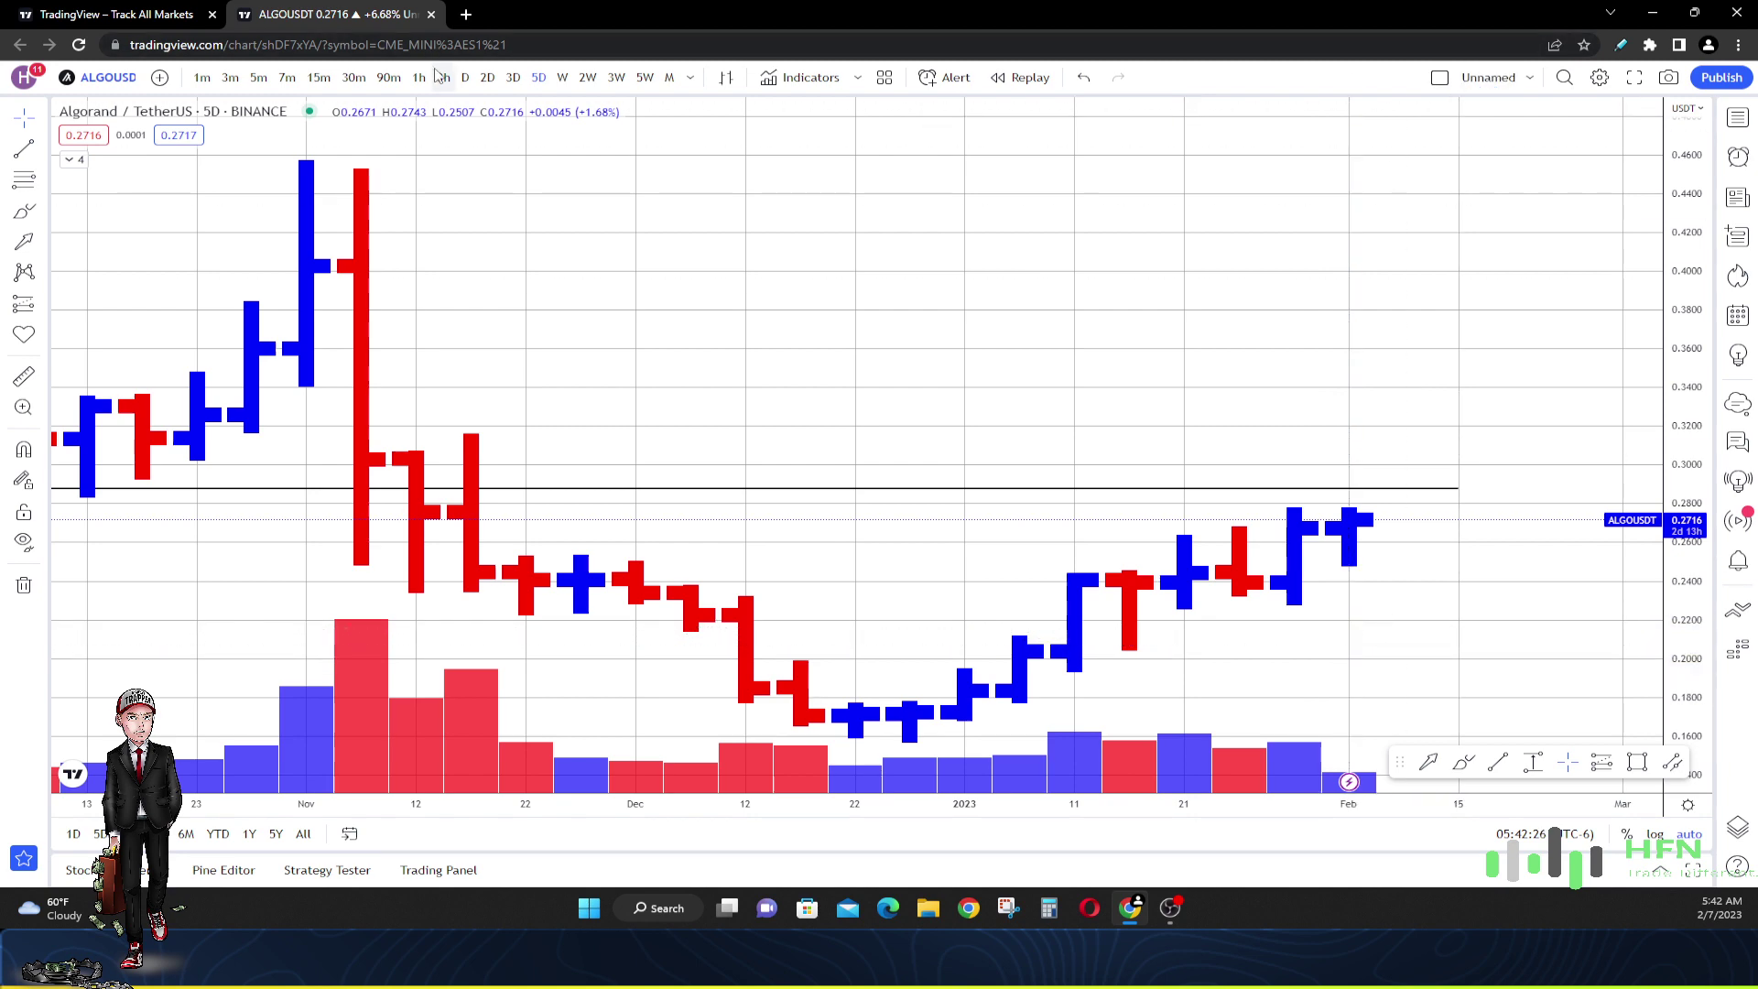
# Return to daily bars and place a long position at the latest bar with entry 0.2722
pyautogui.click(465, 78)
pyautogui.scroll(-6, 997, 282)
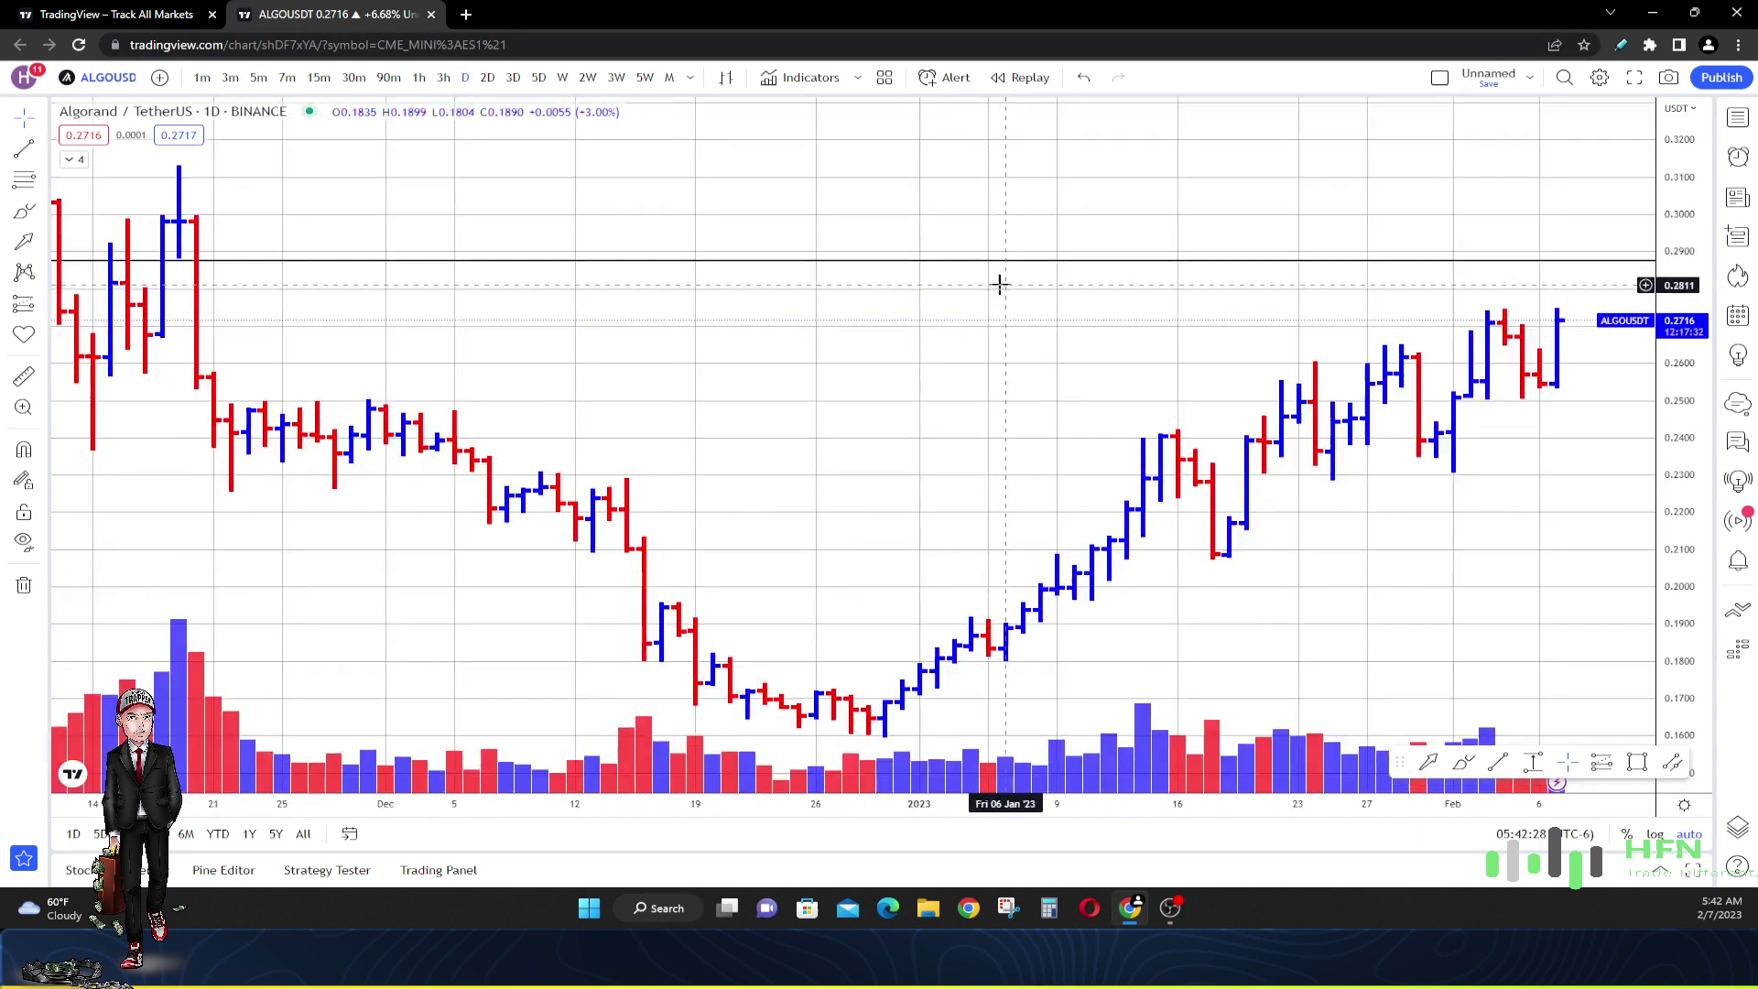
pyautogui.moveTo(971, 322); pyautogui.dragTo(784, 322)
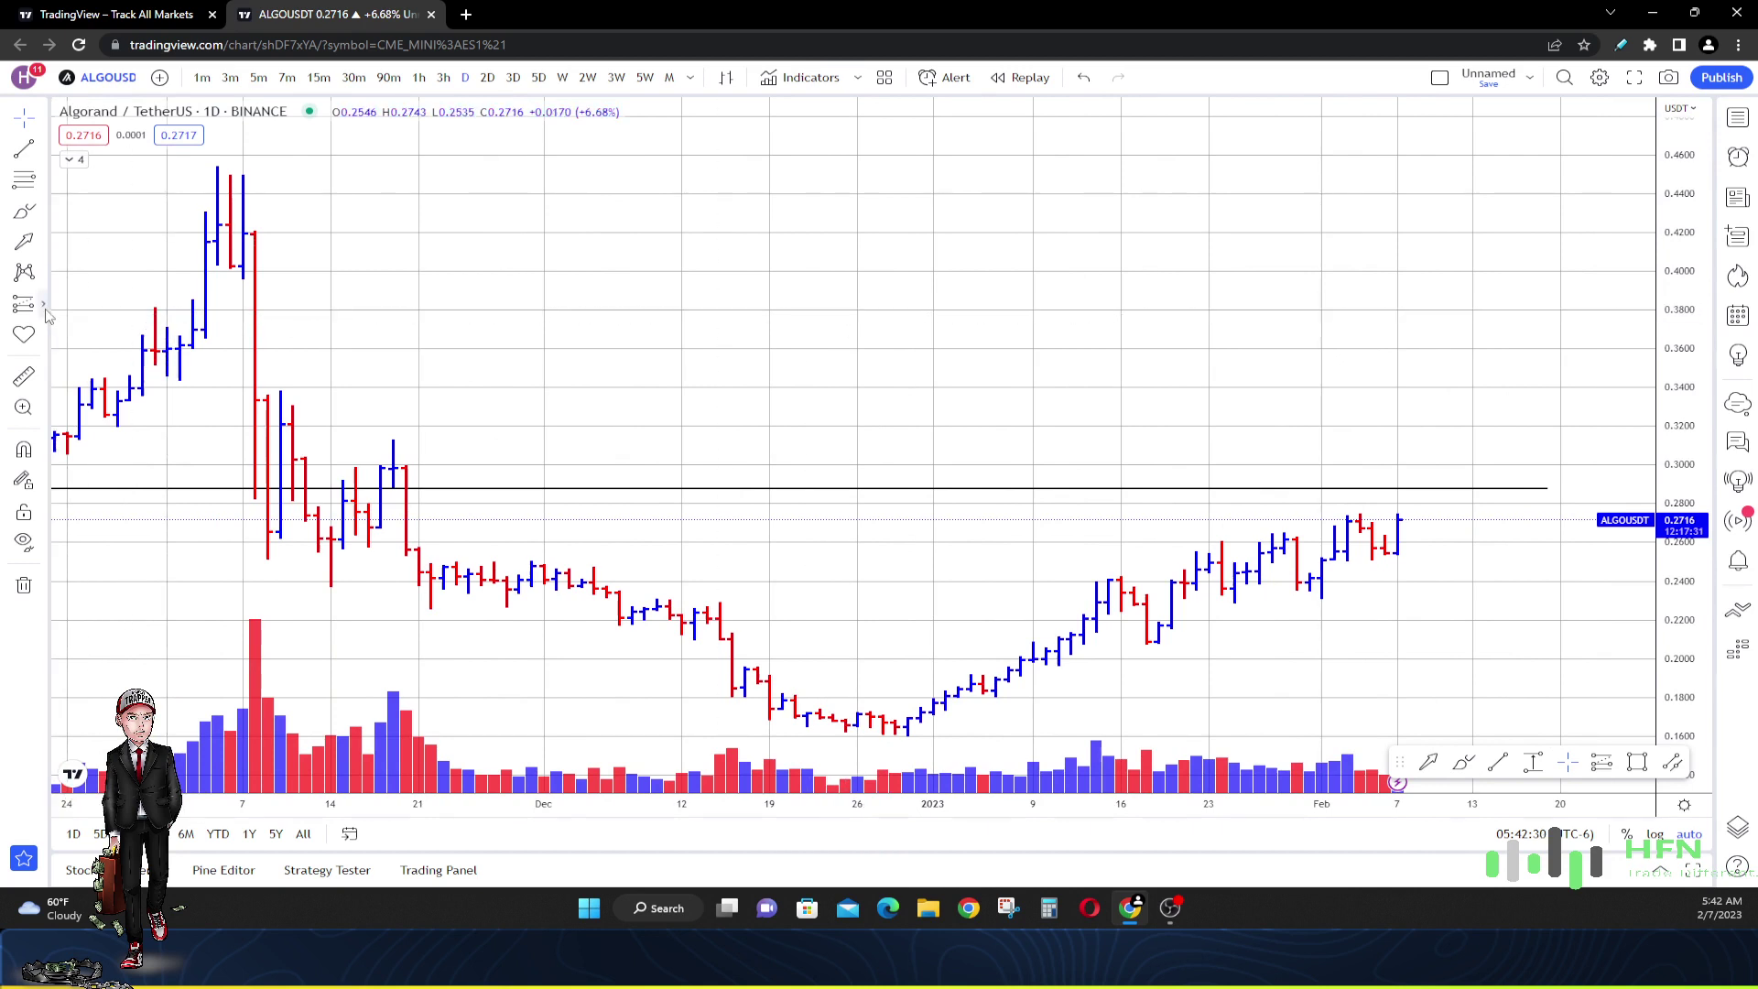
pyautogui.click(43, 305)
pyautogui.click(101, 309)
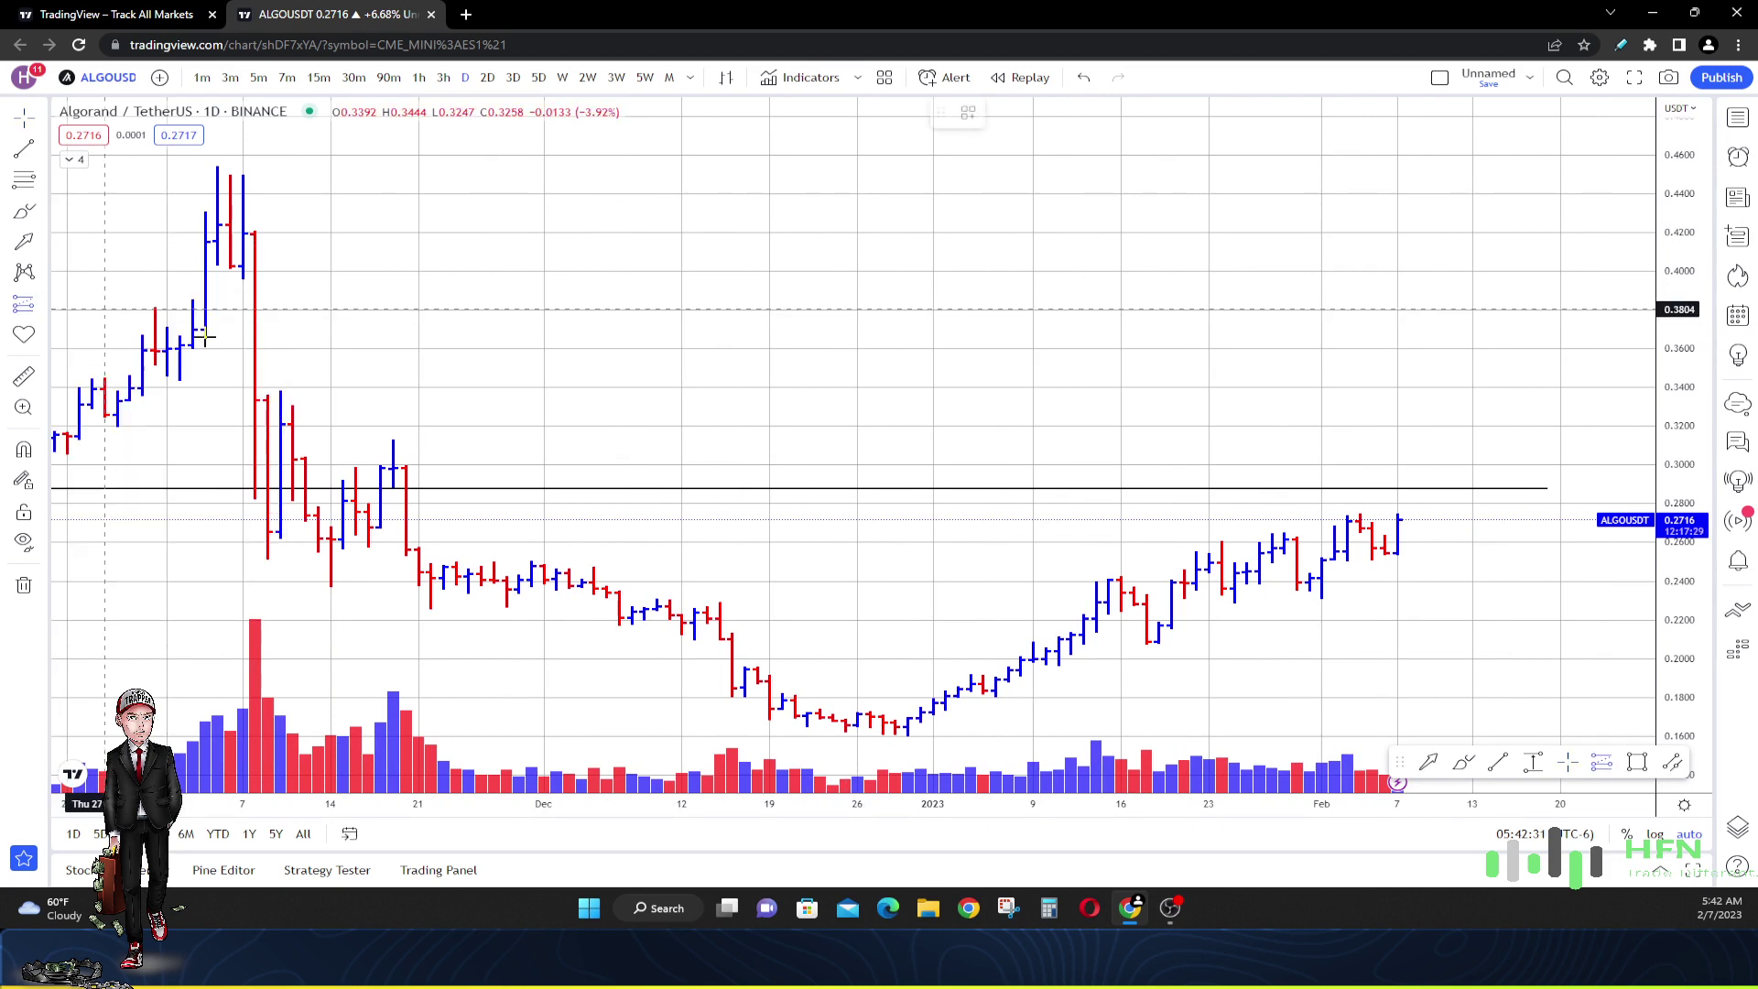
pyautogui.click(1398, 518)
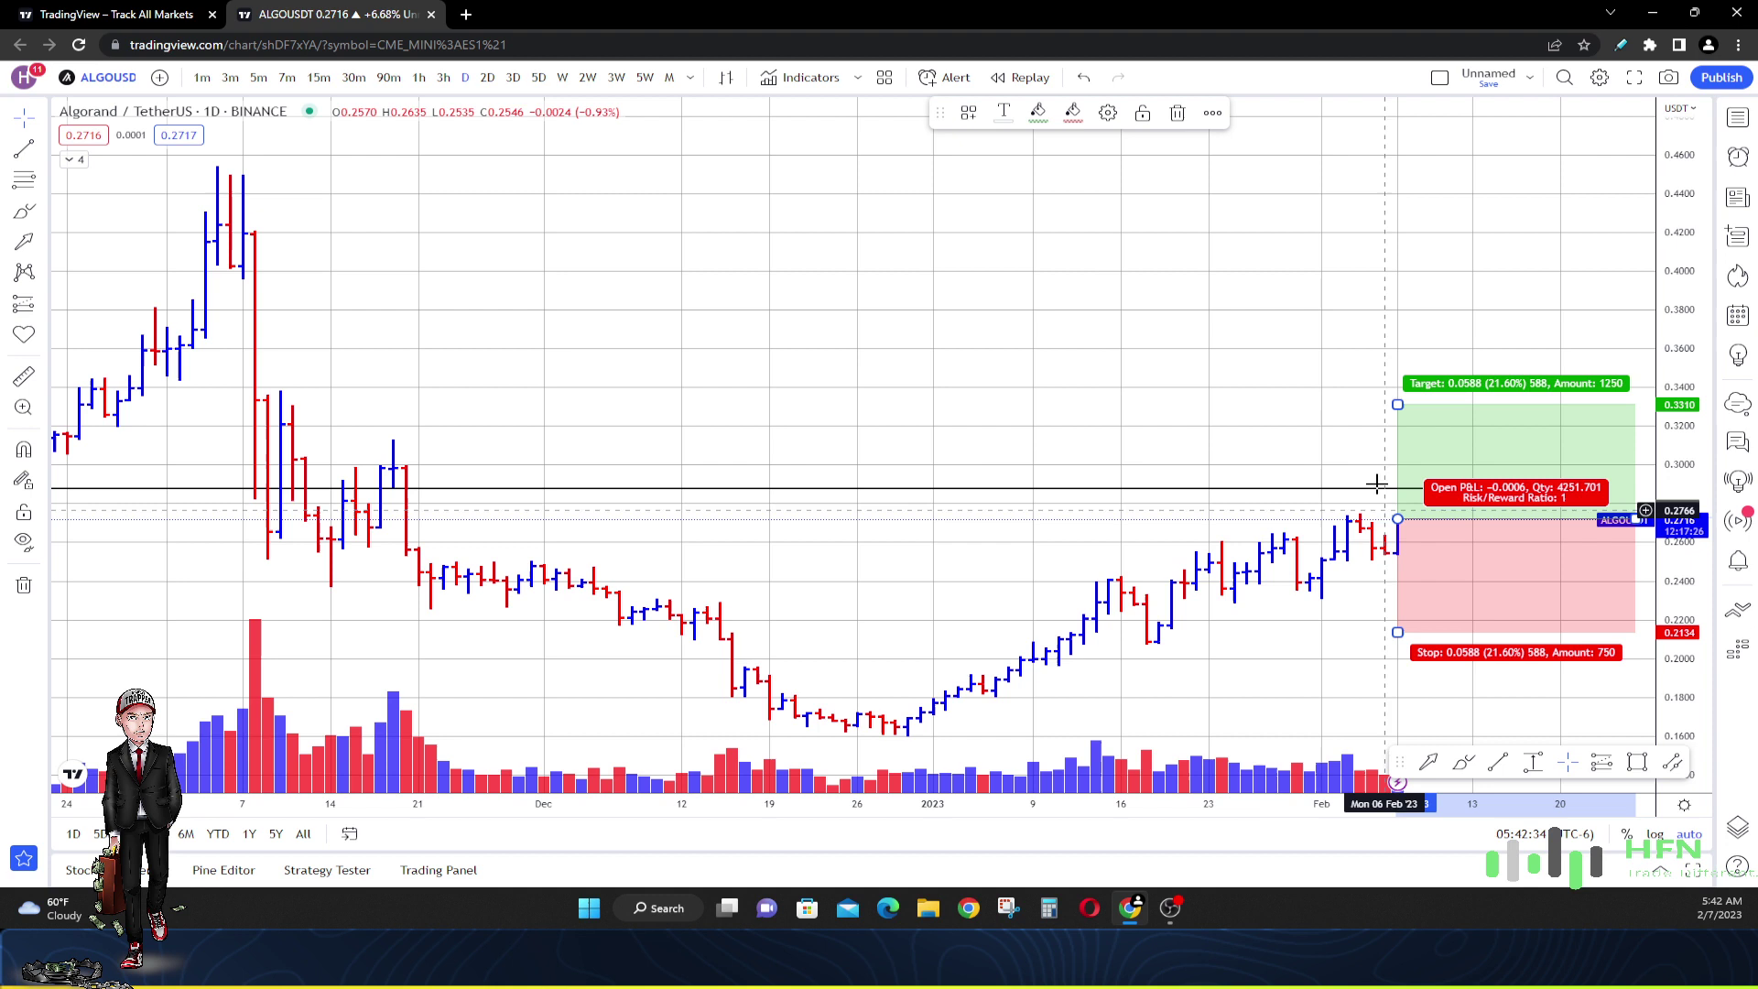
# Extend the resistance line's right end to about 26 Feb
pyautogui.moveTo(1255, 454); pyautogui.dragTo(1188, 451)
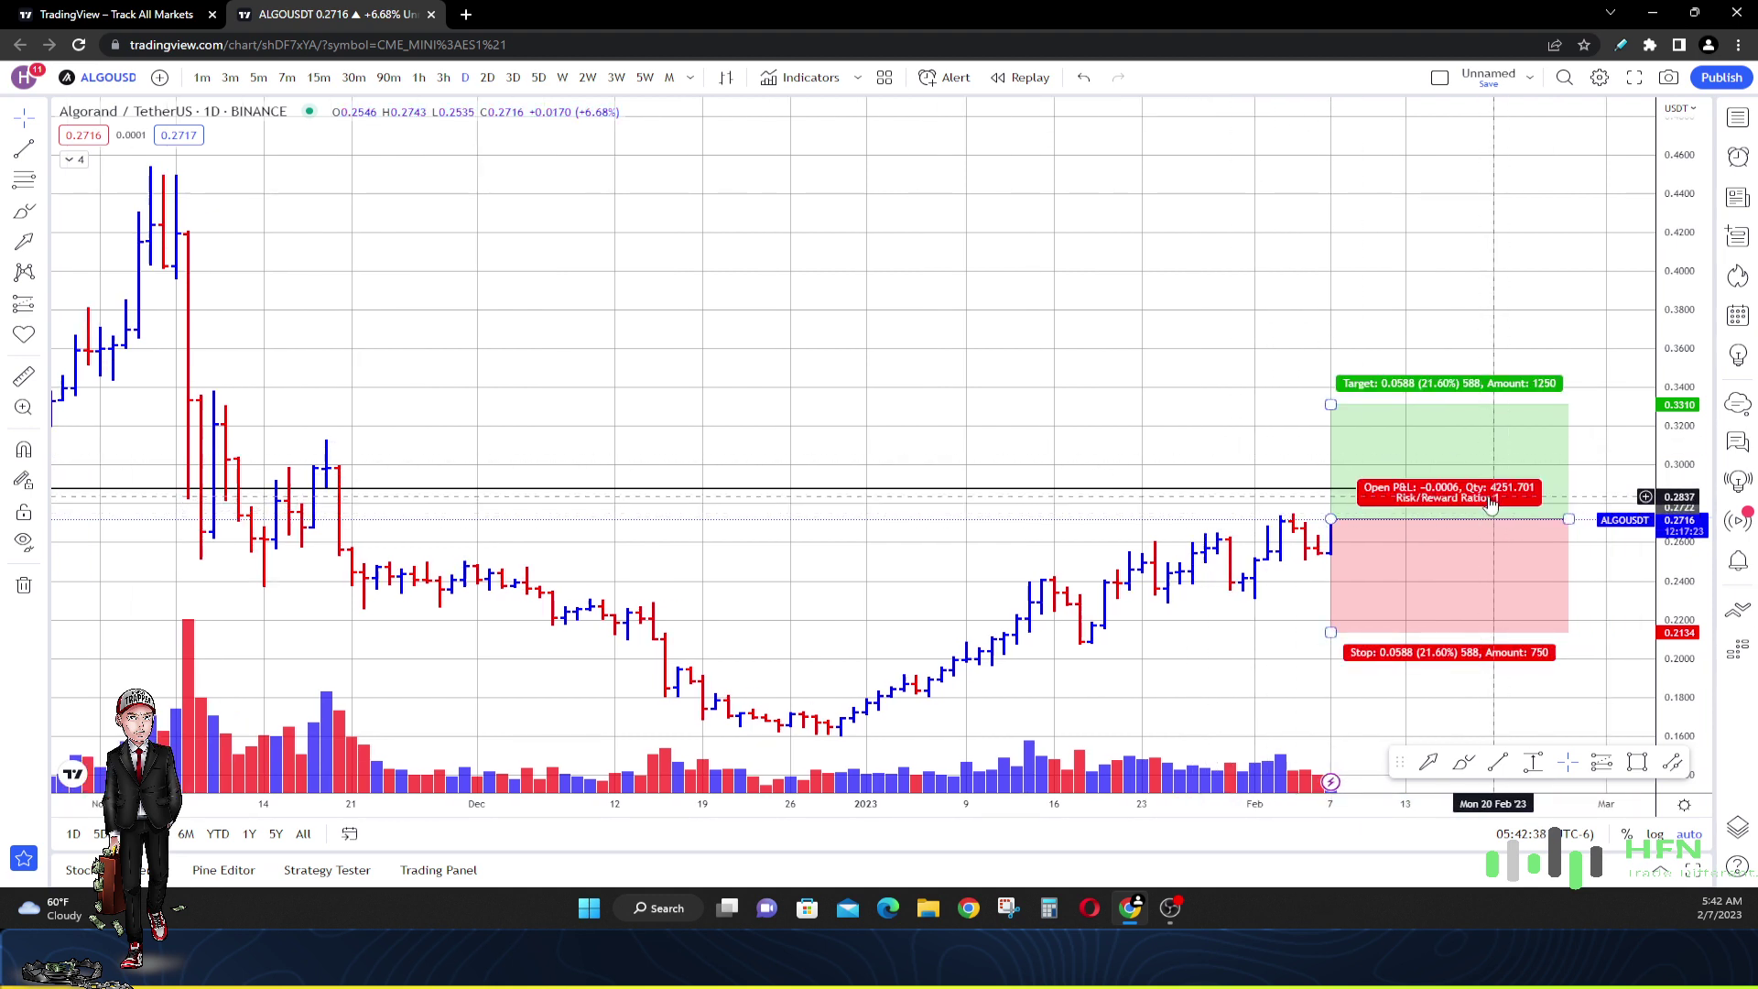
pyautogui.click(1482, 492)
pyautogui.moveTo(1483, 491); pyautogui.dragTo(1568, 493)
# Adjust the long position's target to about 0.3001, keeping the stop at 0.2134
pyautogui.click(1351, 580)
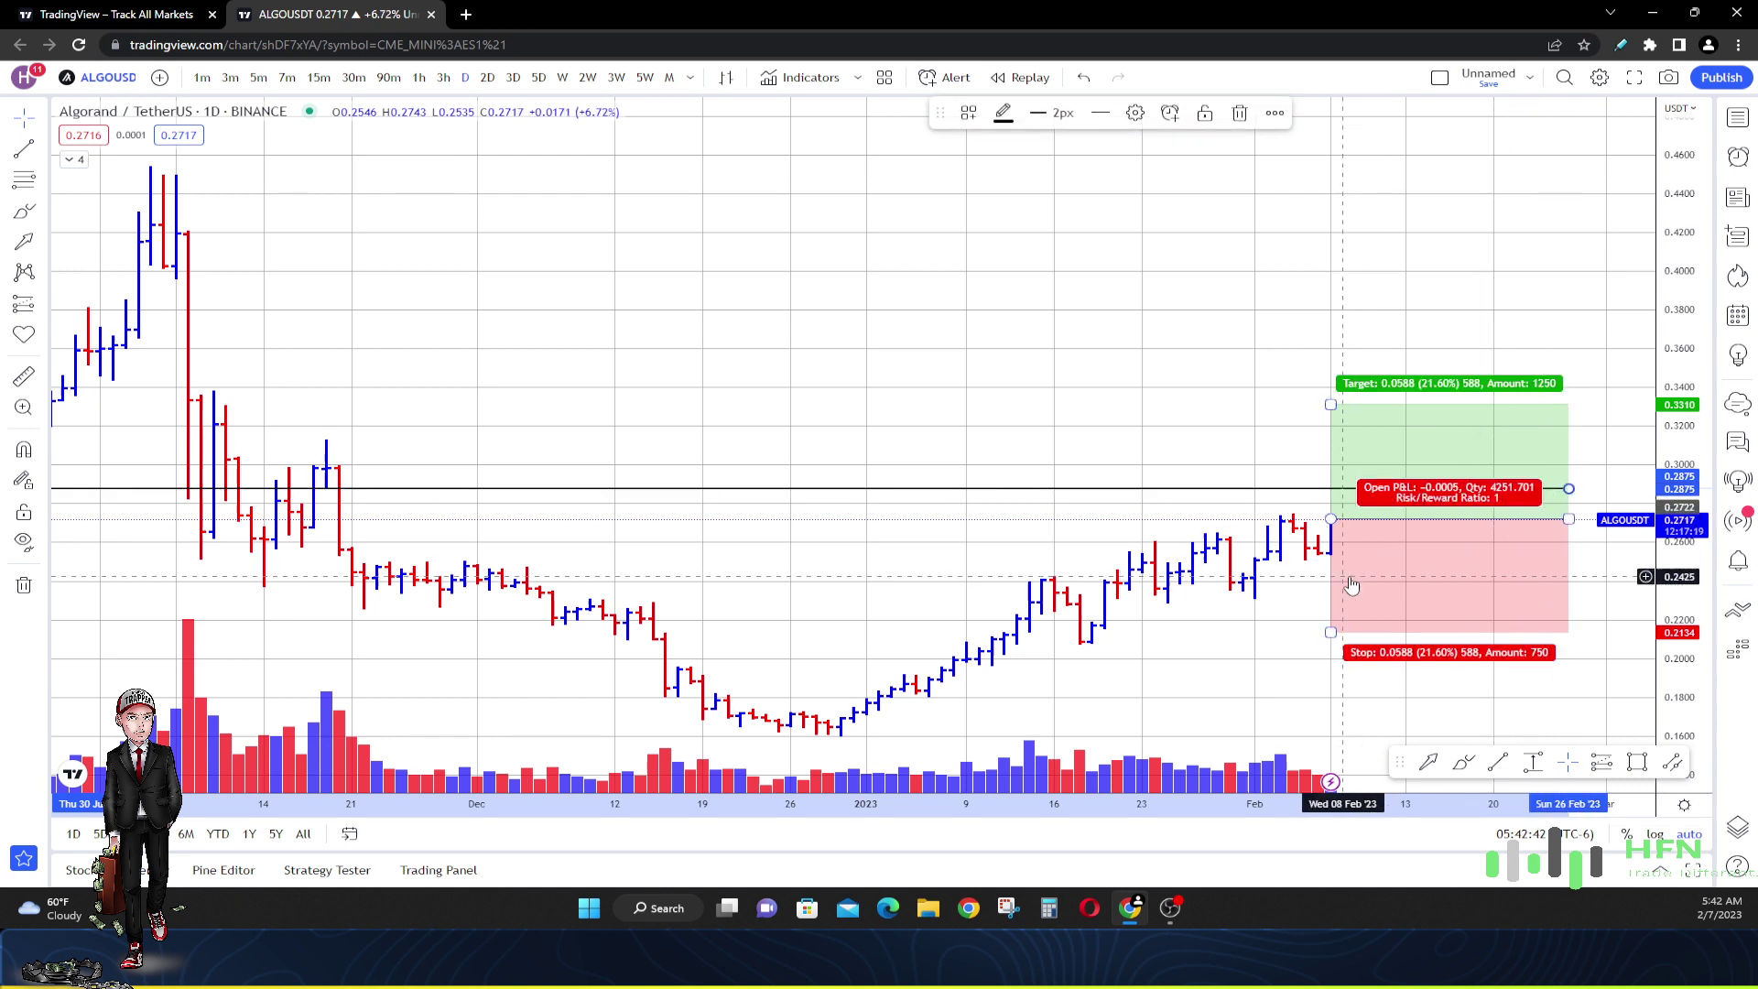
pyautogui.moveTo(1331, 406); pyautogui.dragTo(1333, 487)
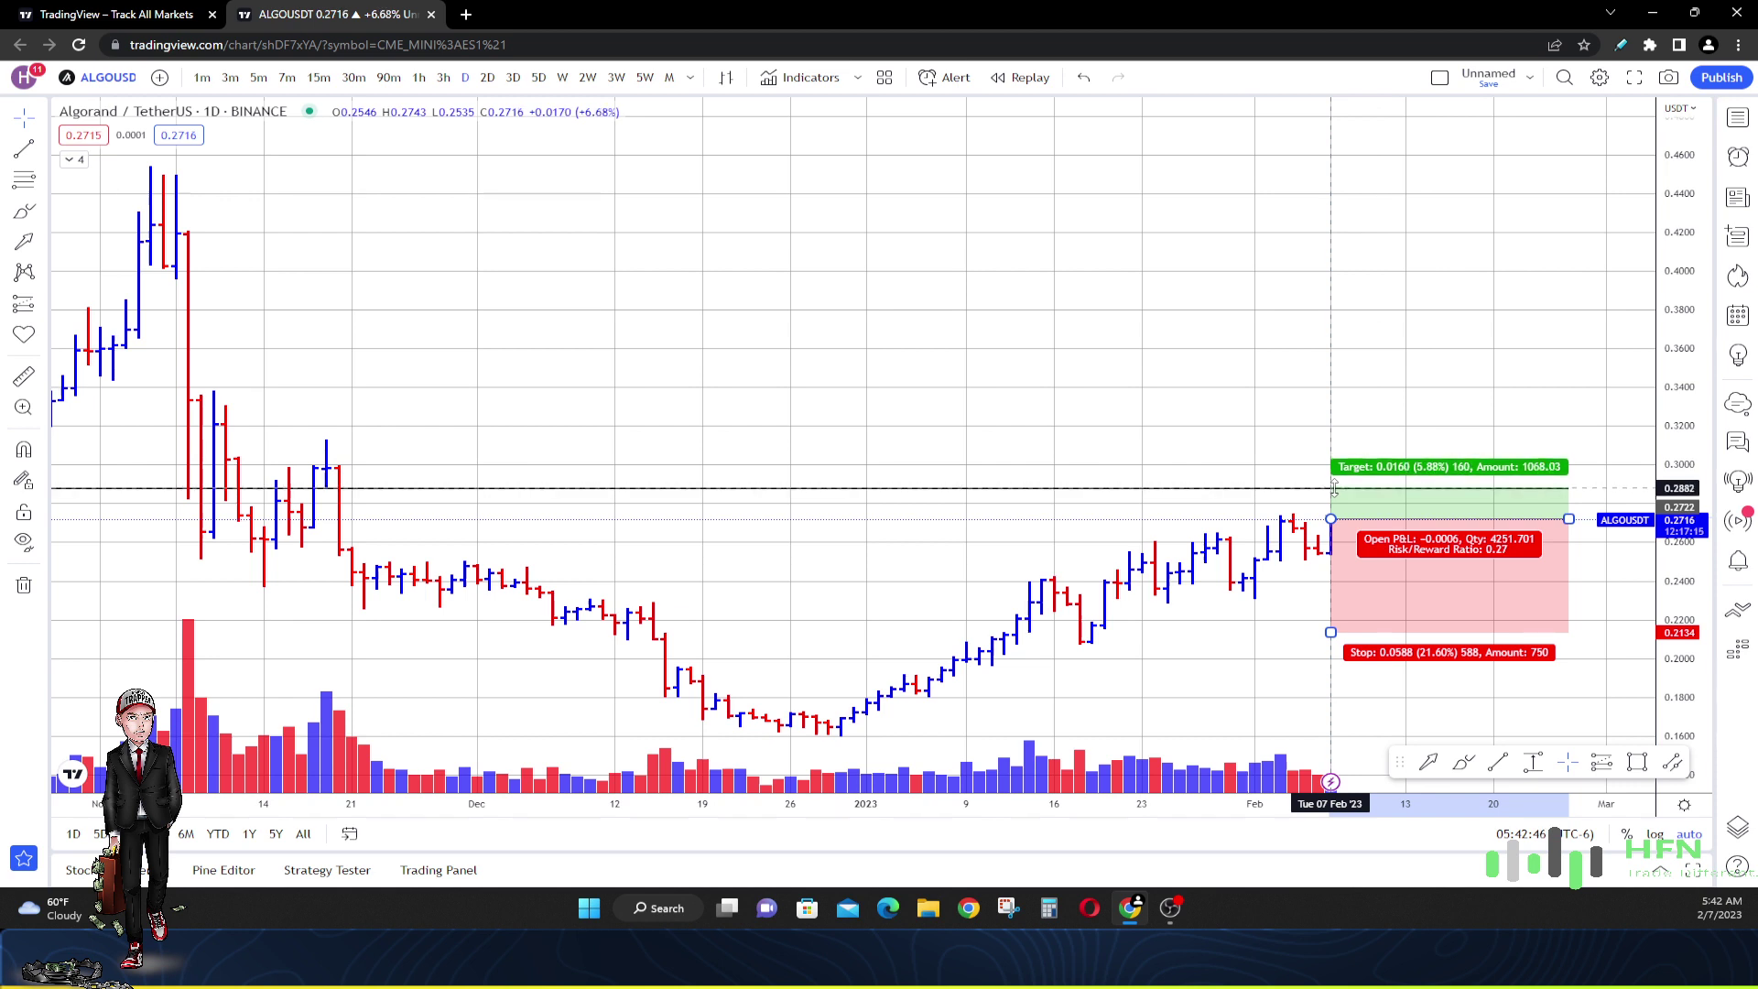
pyautogui.click(1240, 468)
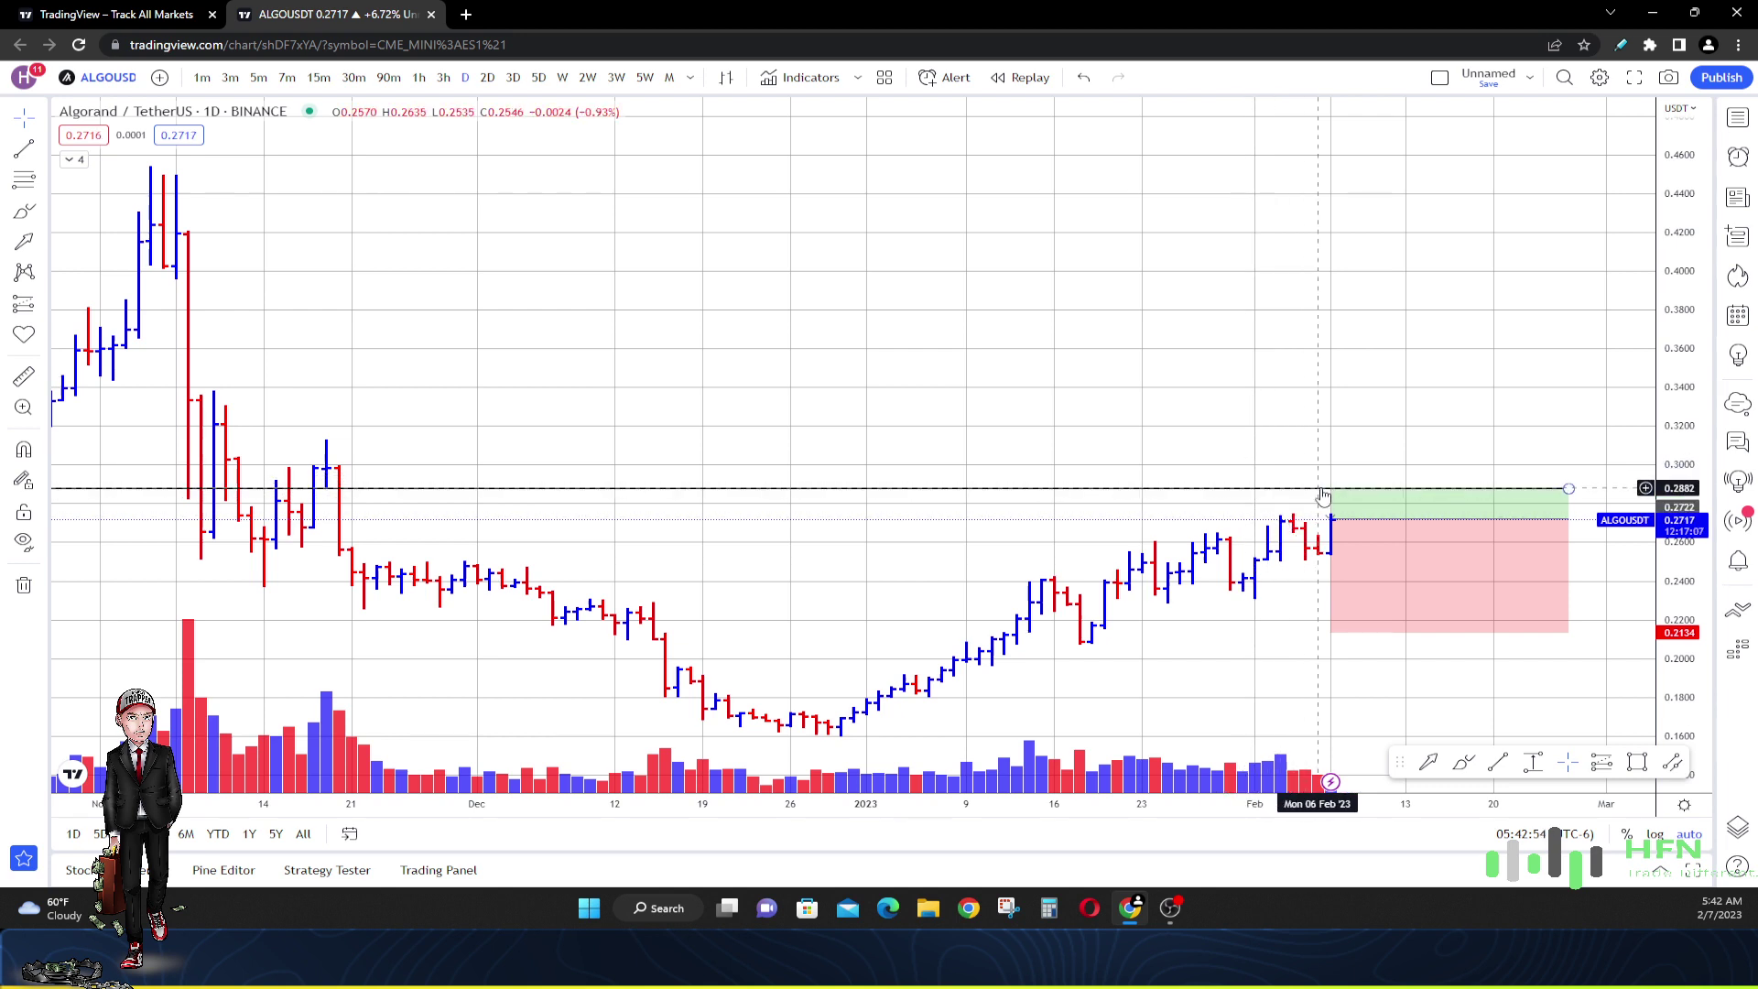
pyautogui.moveTo(1322, 496); pyautogui.dragTo(1329, 464)
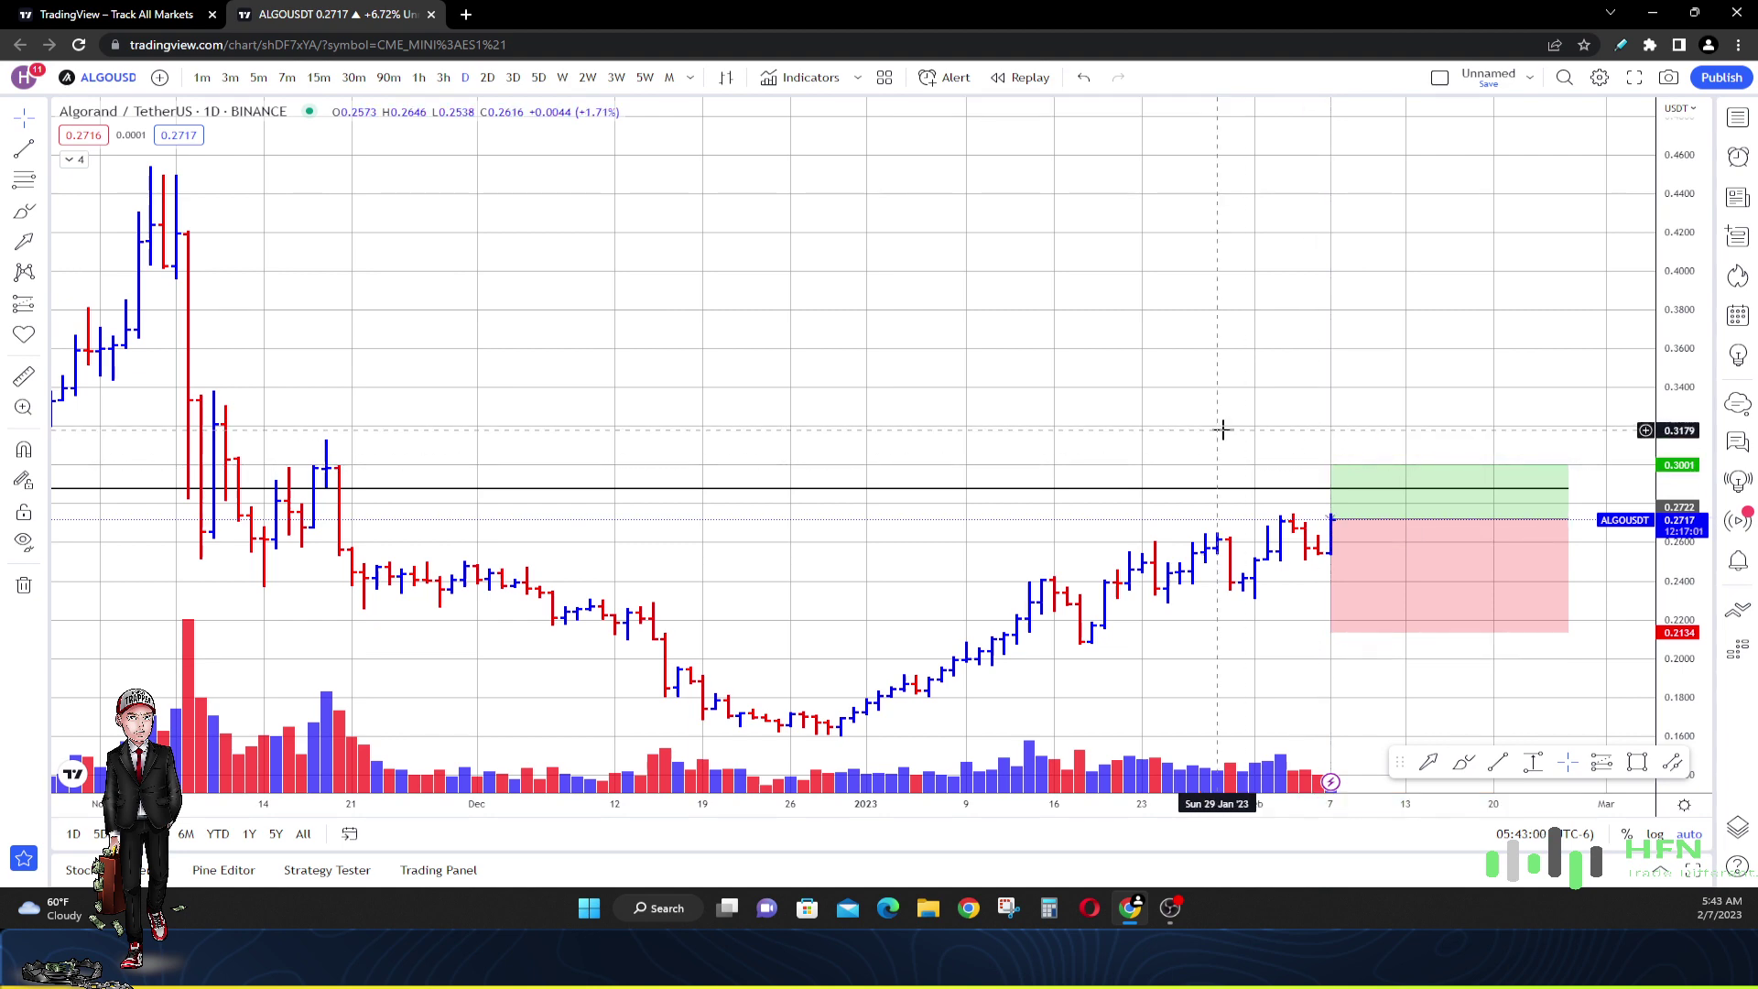
pyautogui.scroll(-5, 1220, 438)
pyautogui.hscroll(1, 1306, 443)
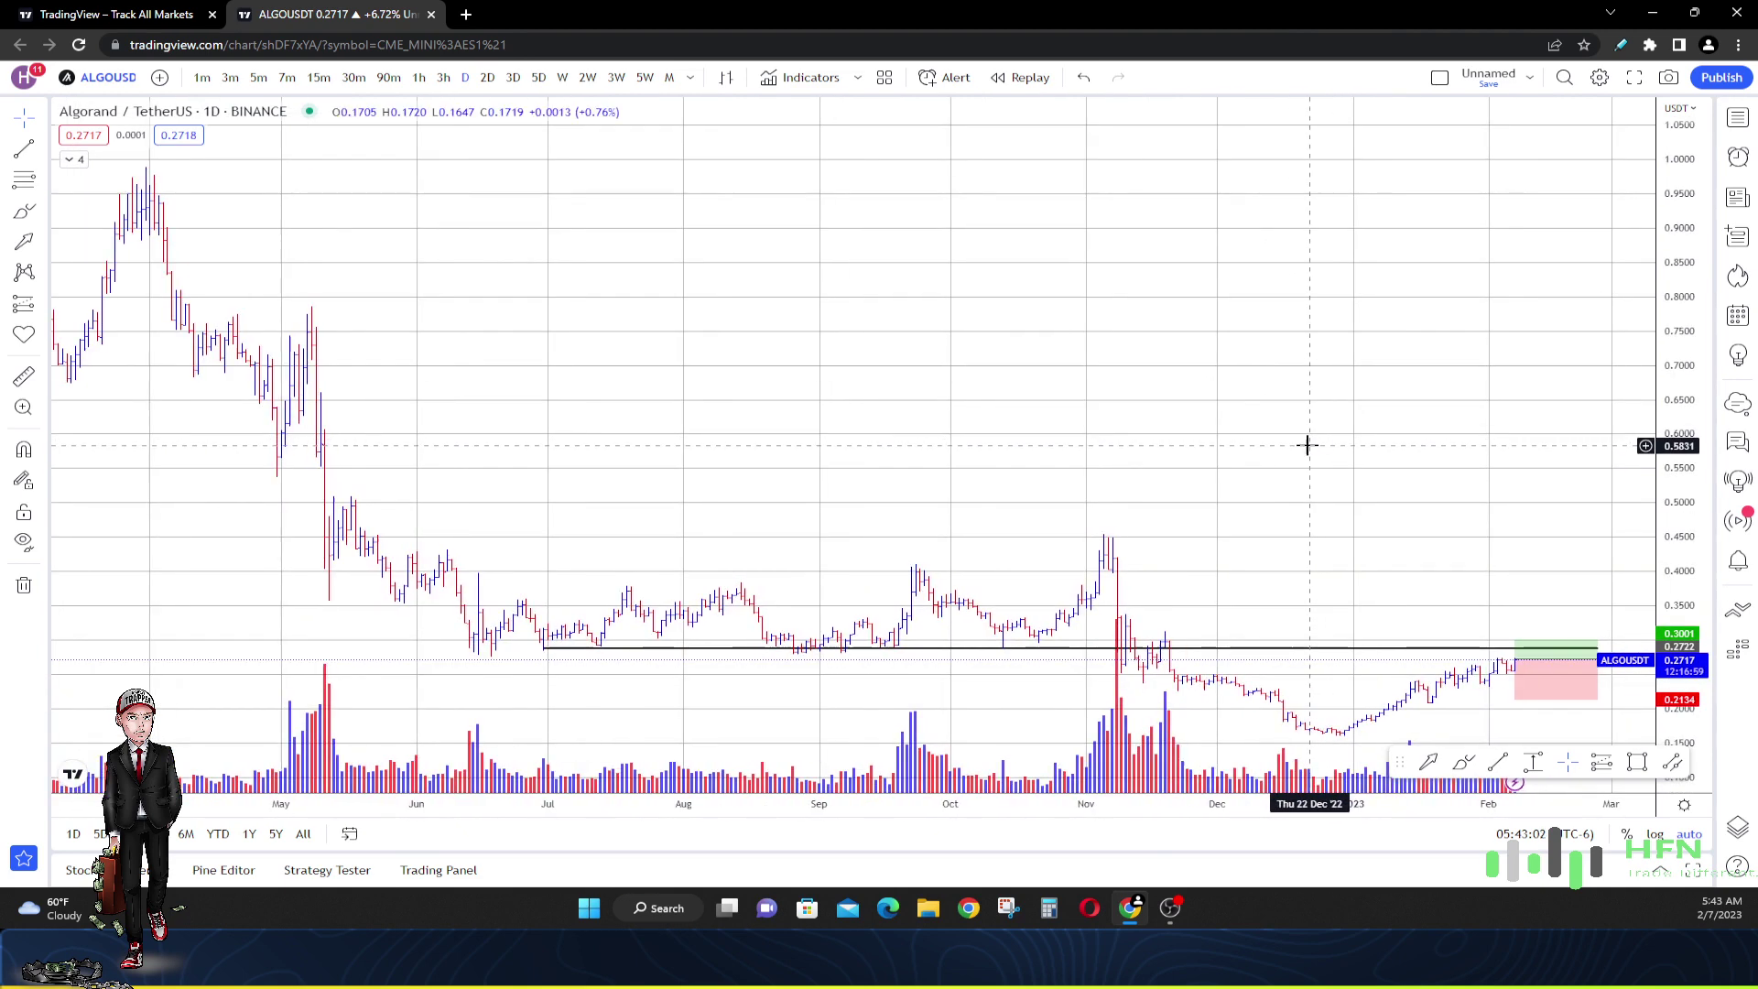
pyautogui.click(644, 77)
pyautogui.scroll(10, 1043, 228)
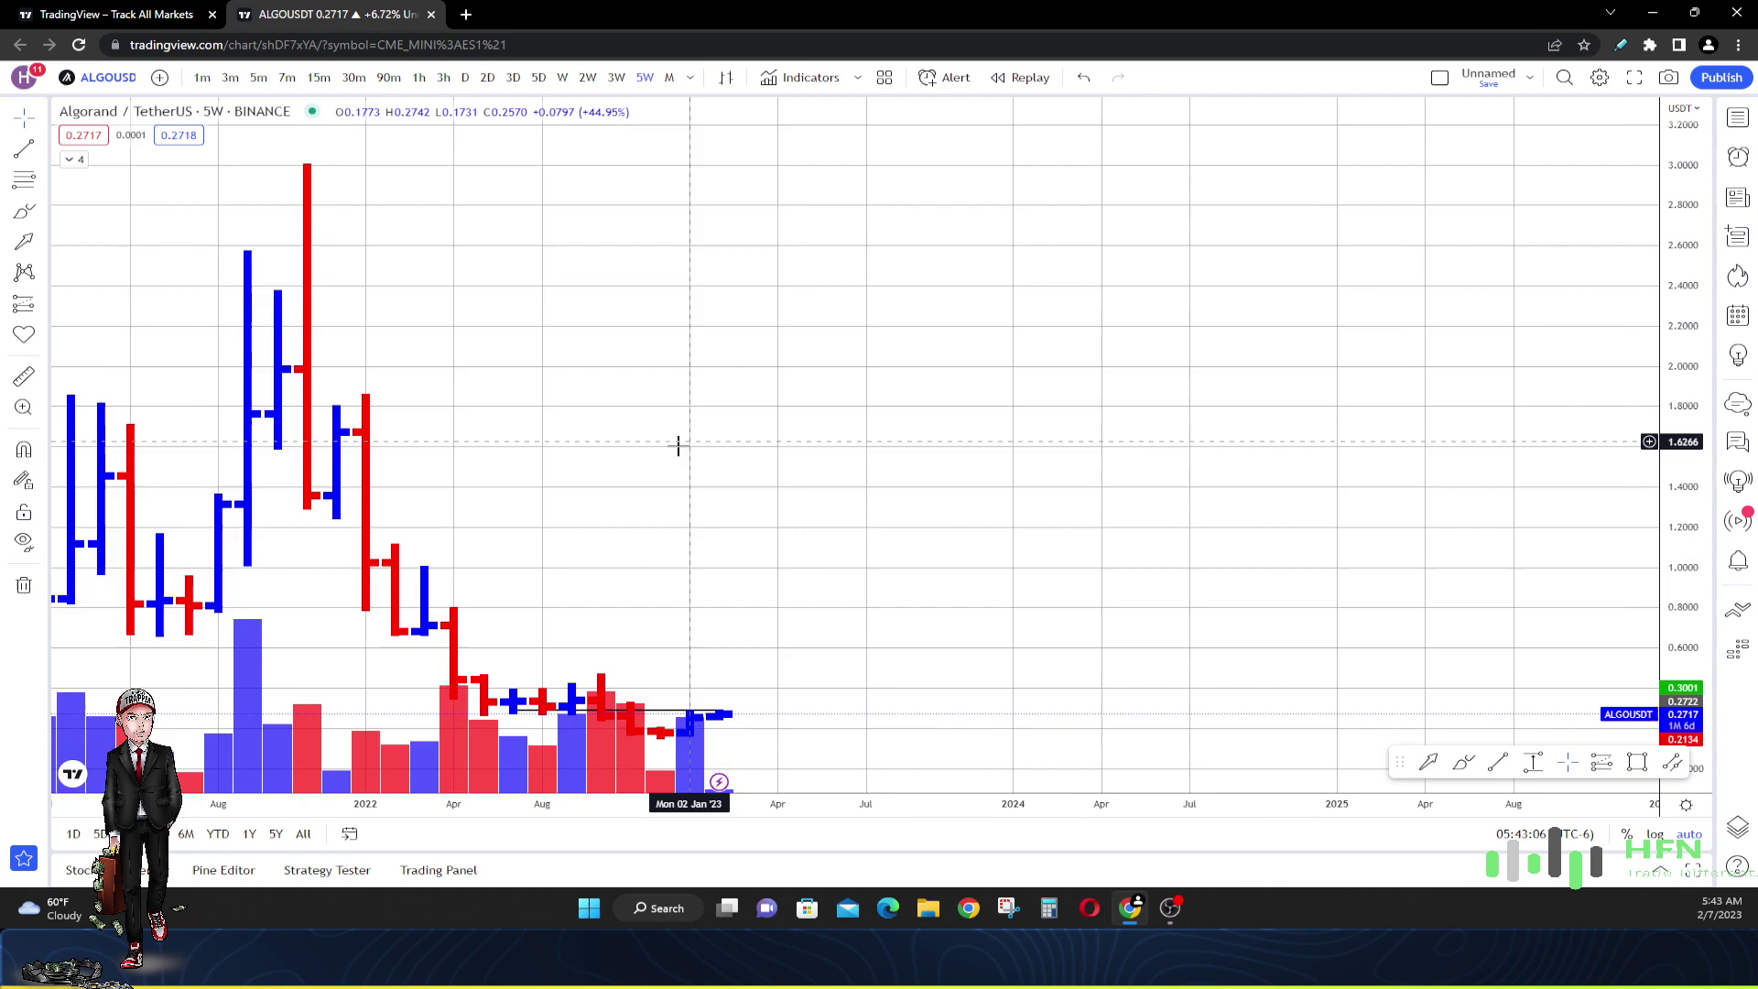
pyautogui.scroll(-3, 1291, 420)
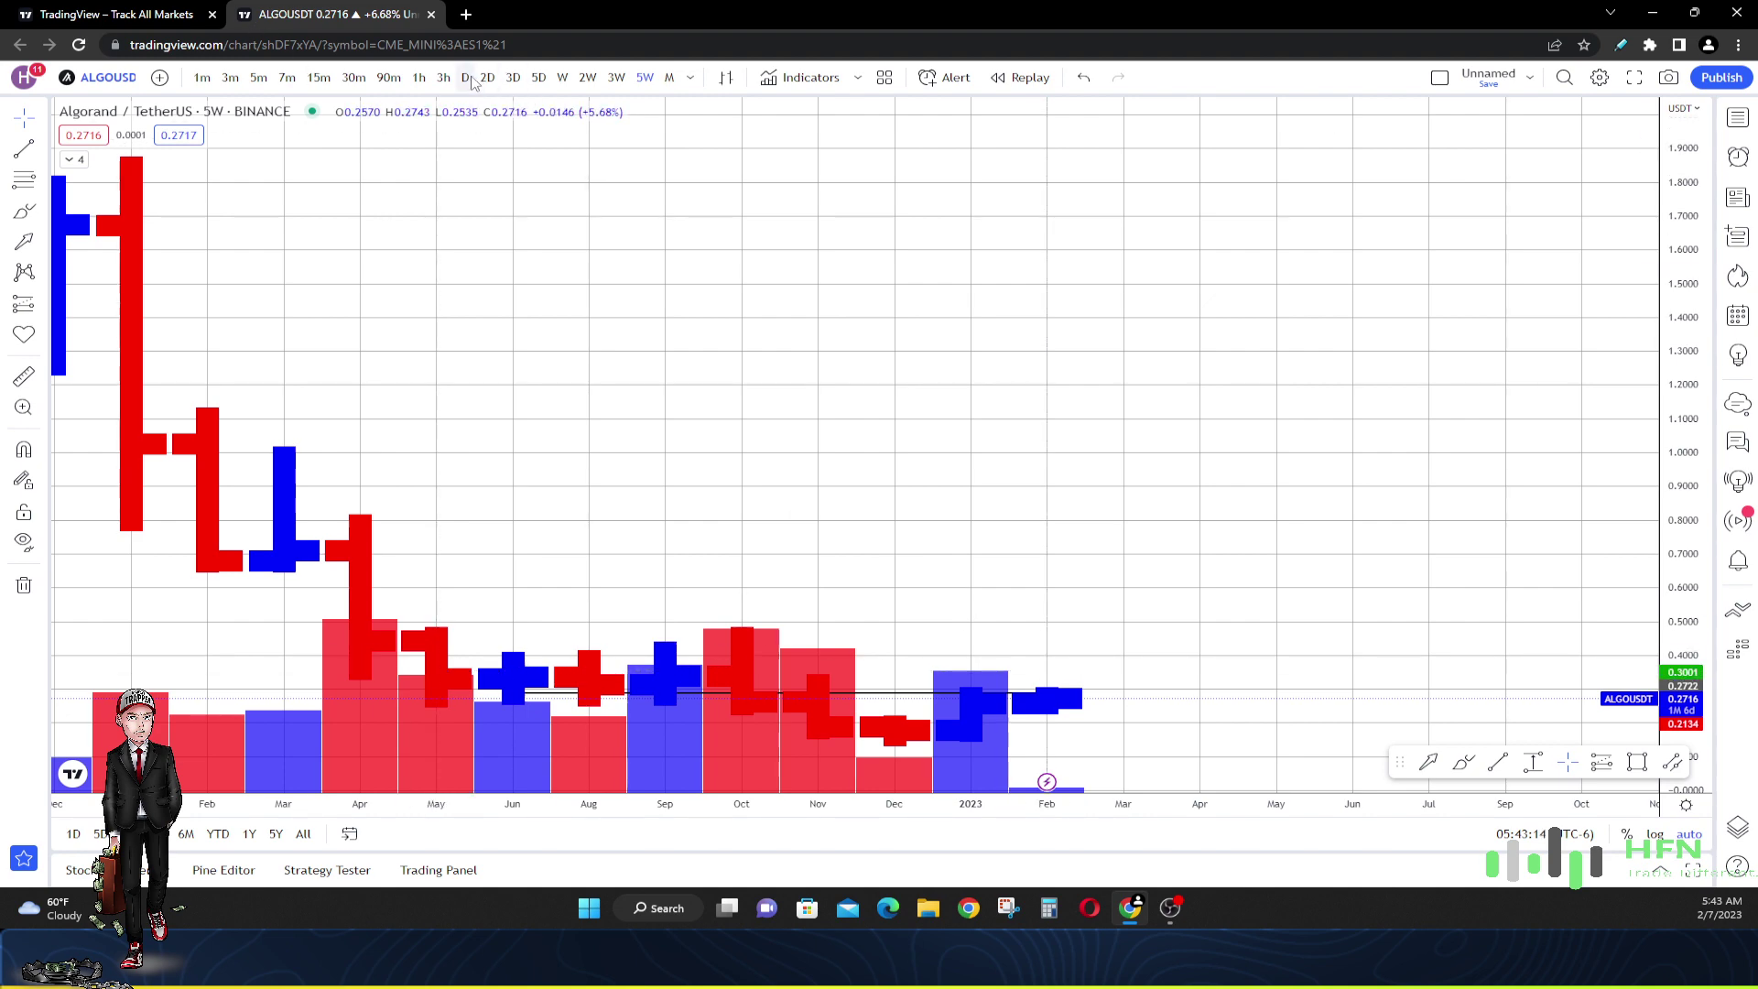
pyautogui.click(465, 78)
pyautogui.scroll(-10, 1011, 271)
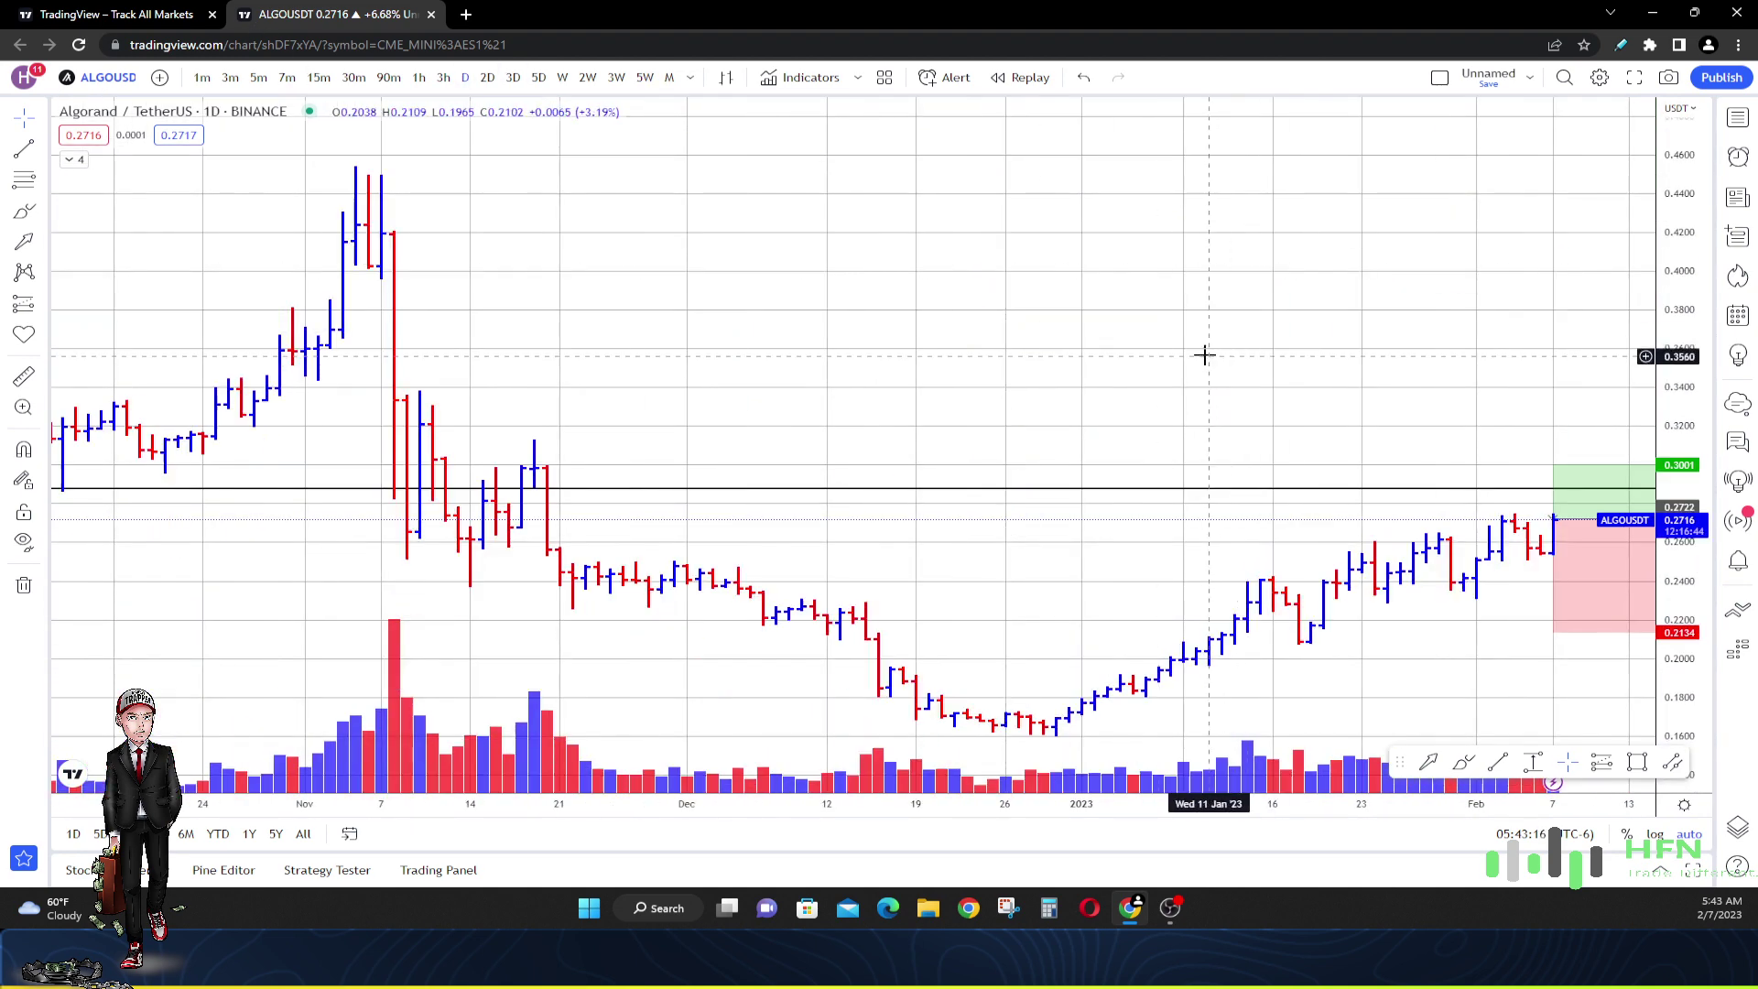
pyautogui.scroll(-5, 1441, 436)
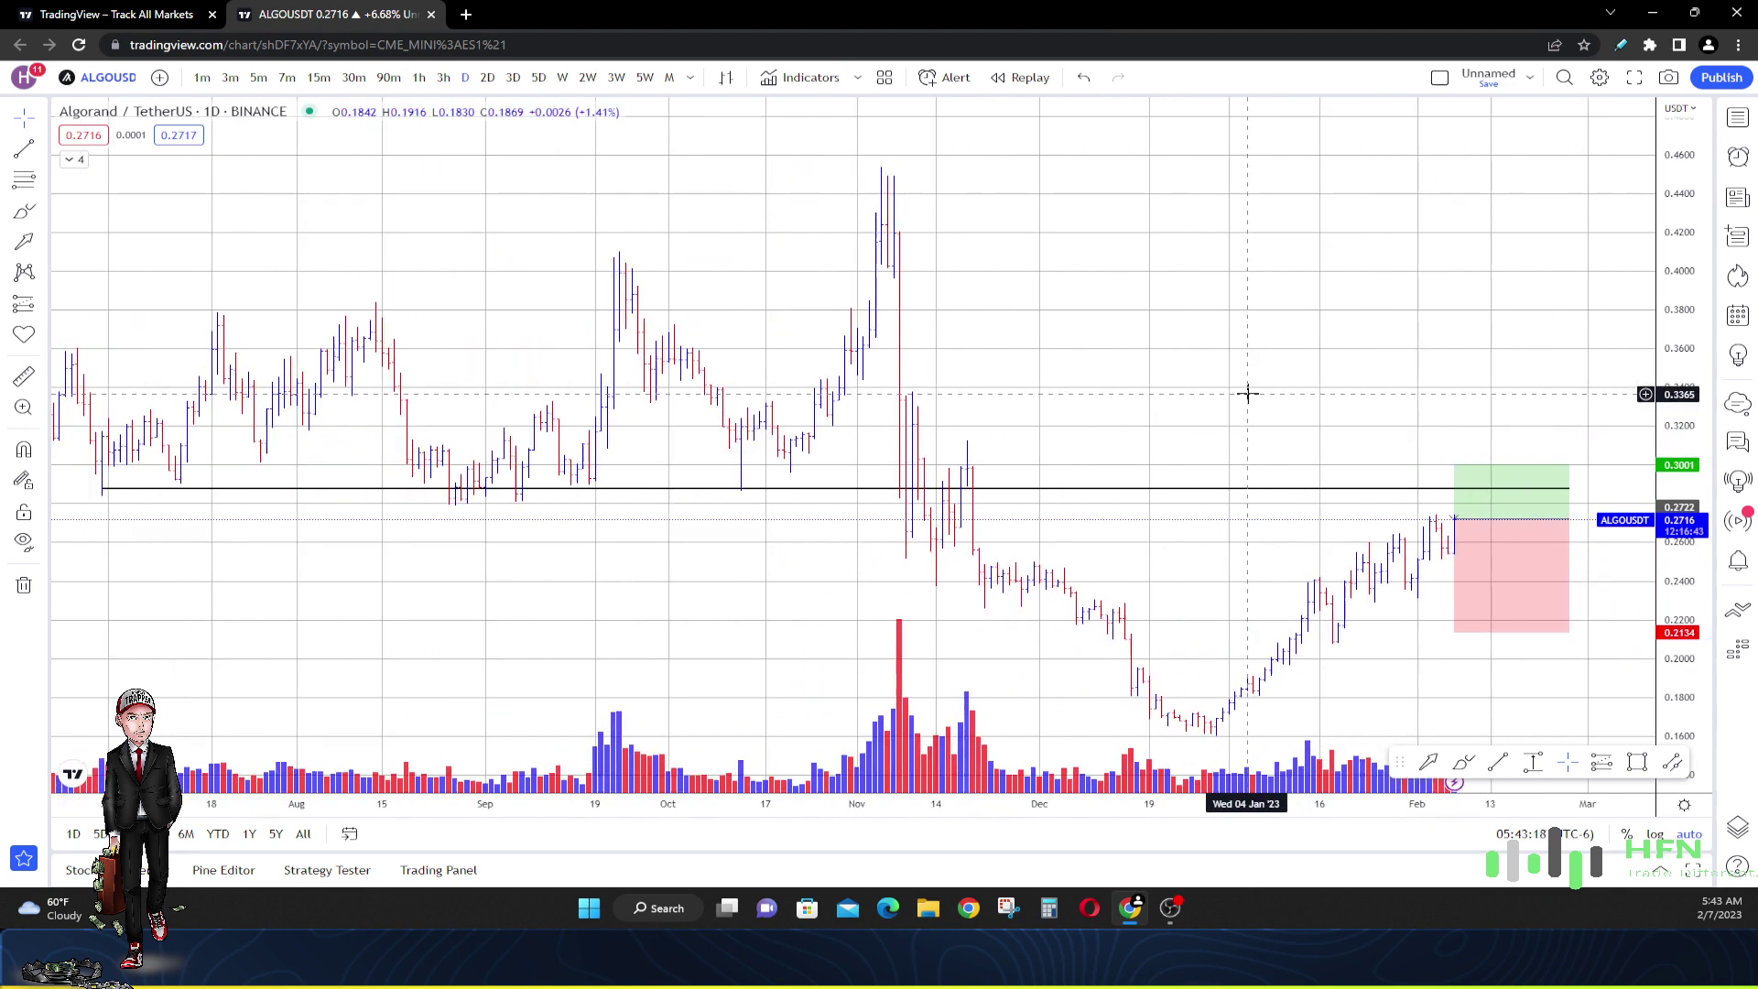
pyautogui.scroll(-5, 1248, 394)
# Raise the long position's target to 0.3391 and its stop to 0.2265
pyautogui.click(1508, 639)
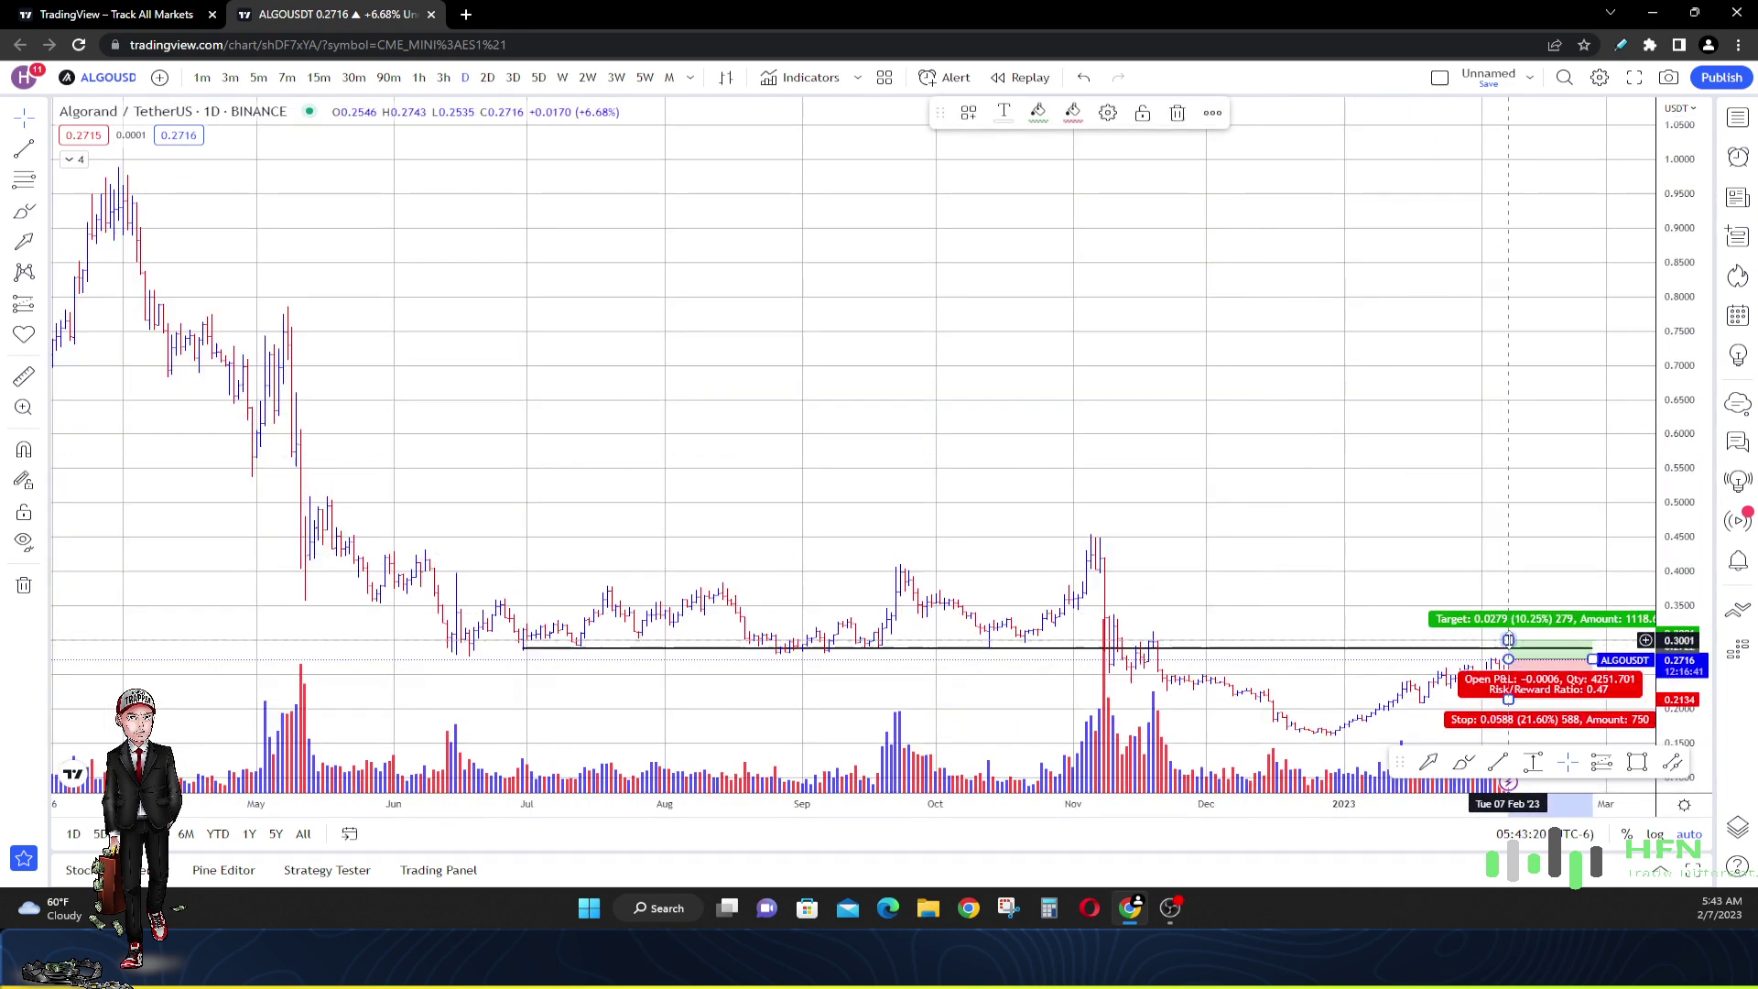
pyautogui.moveTo(1508, 639); pyautogui.dragTo(1507, 610)
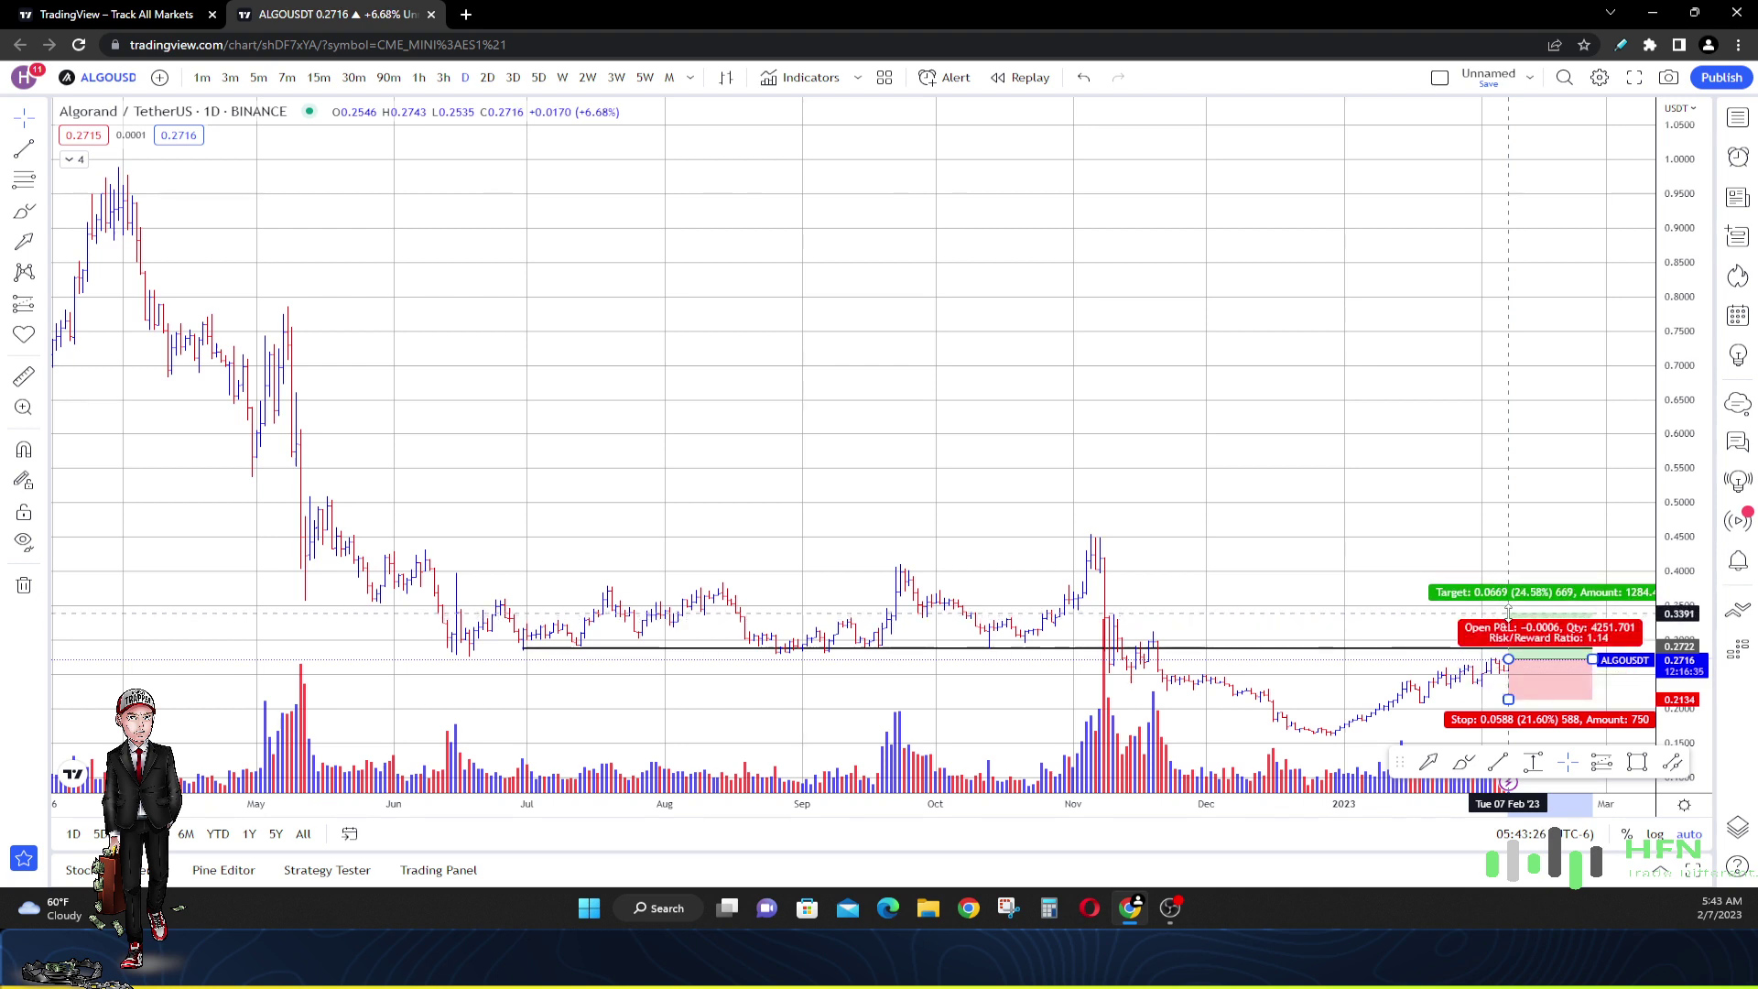
pyautogui.moveTo(1487, 522); pyautogui.dragTo(1048, 522)
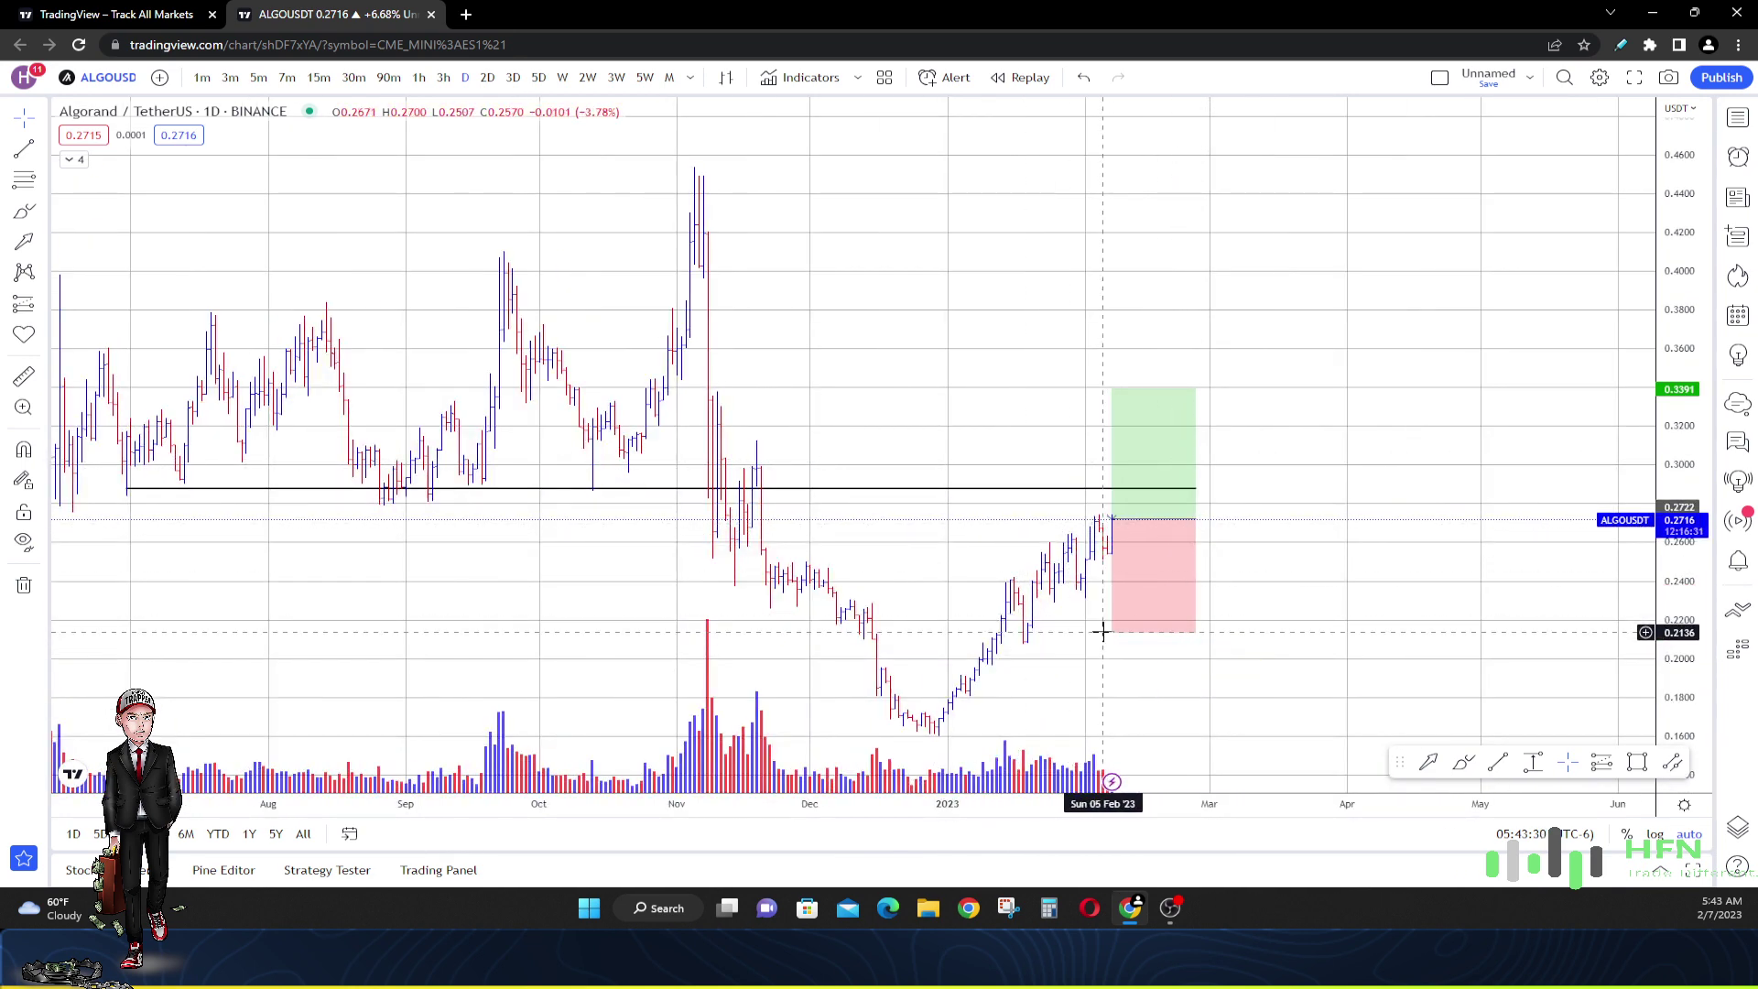
pyautogui.moveTo(1103, 632); pyautogui.dragTo(1121, 607)
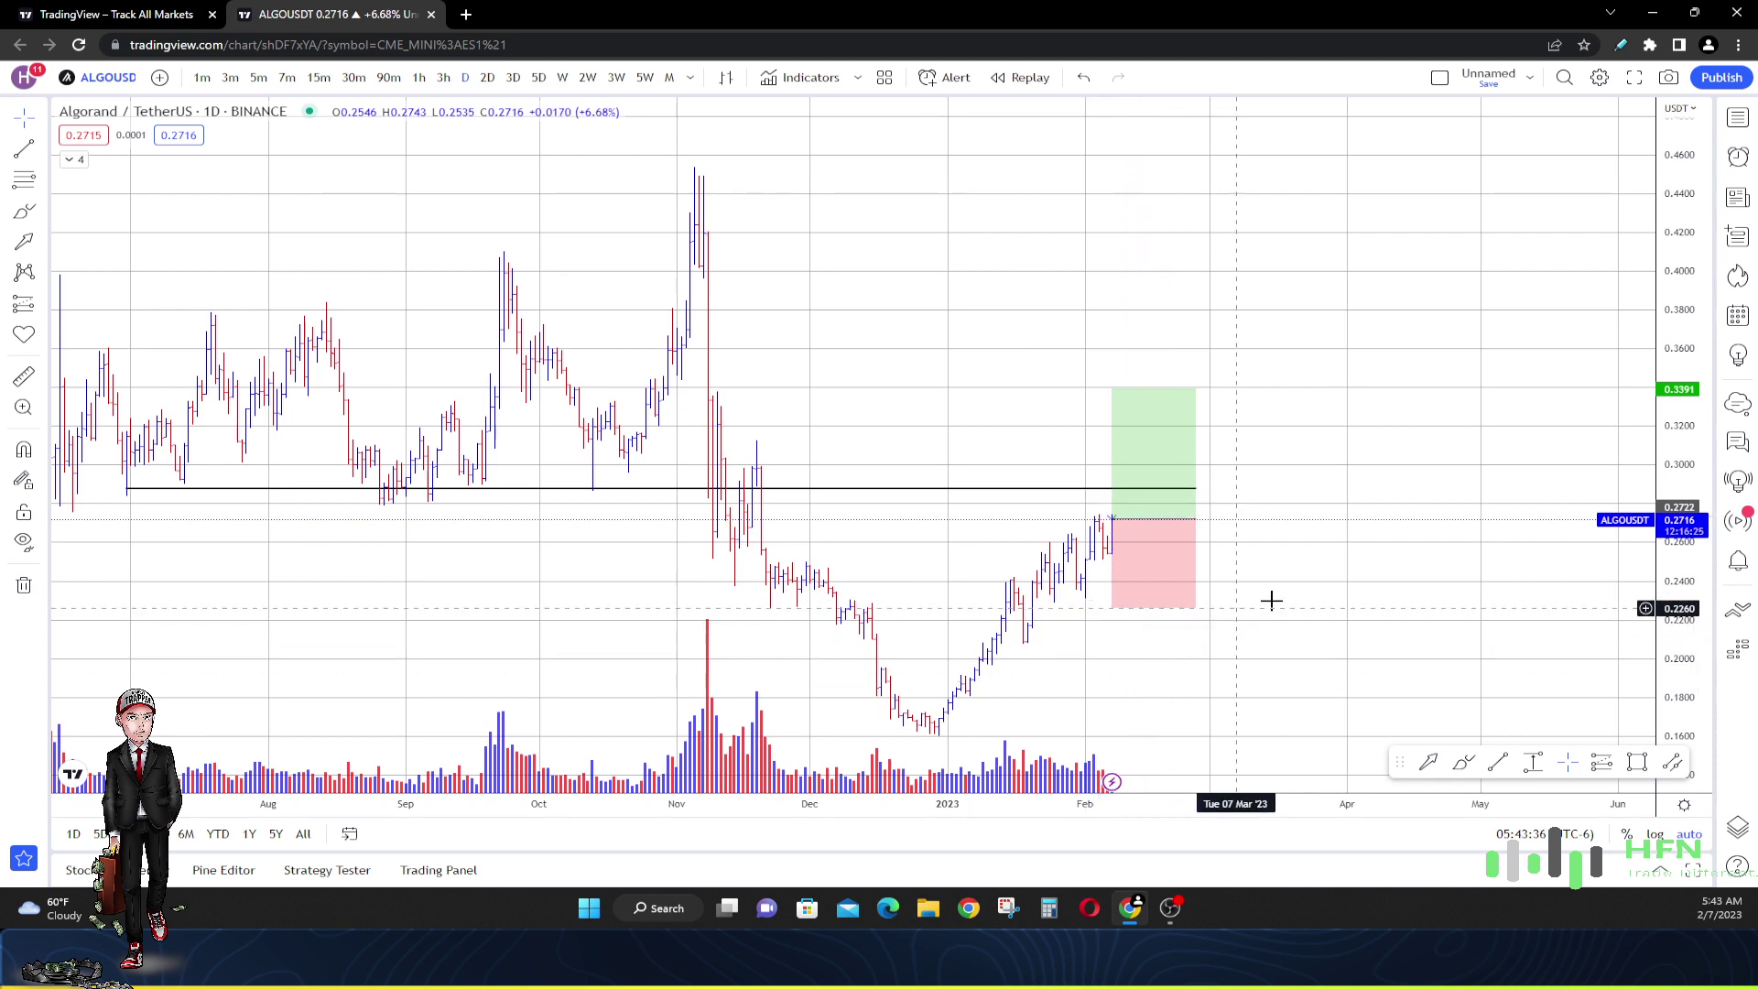
# Stretch the long position and the resistance line into mid-March
pyautogui.moveTo(1195, 520); pyautogui.dragTo(1289, 531)
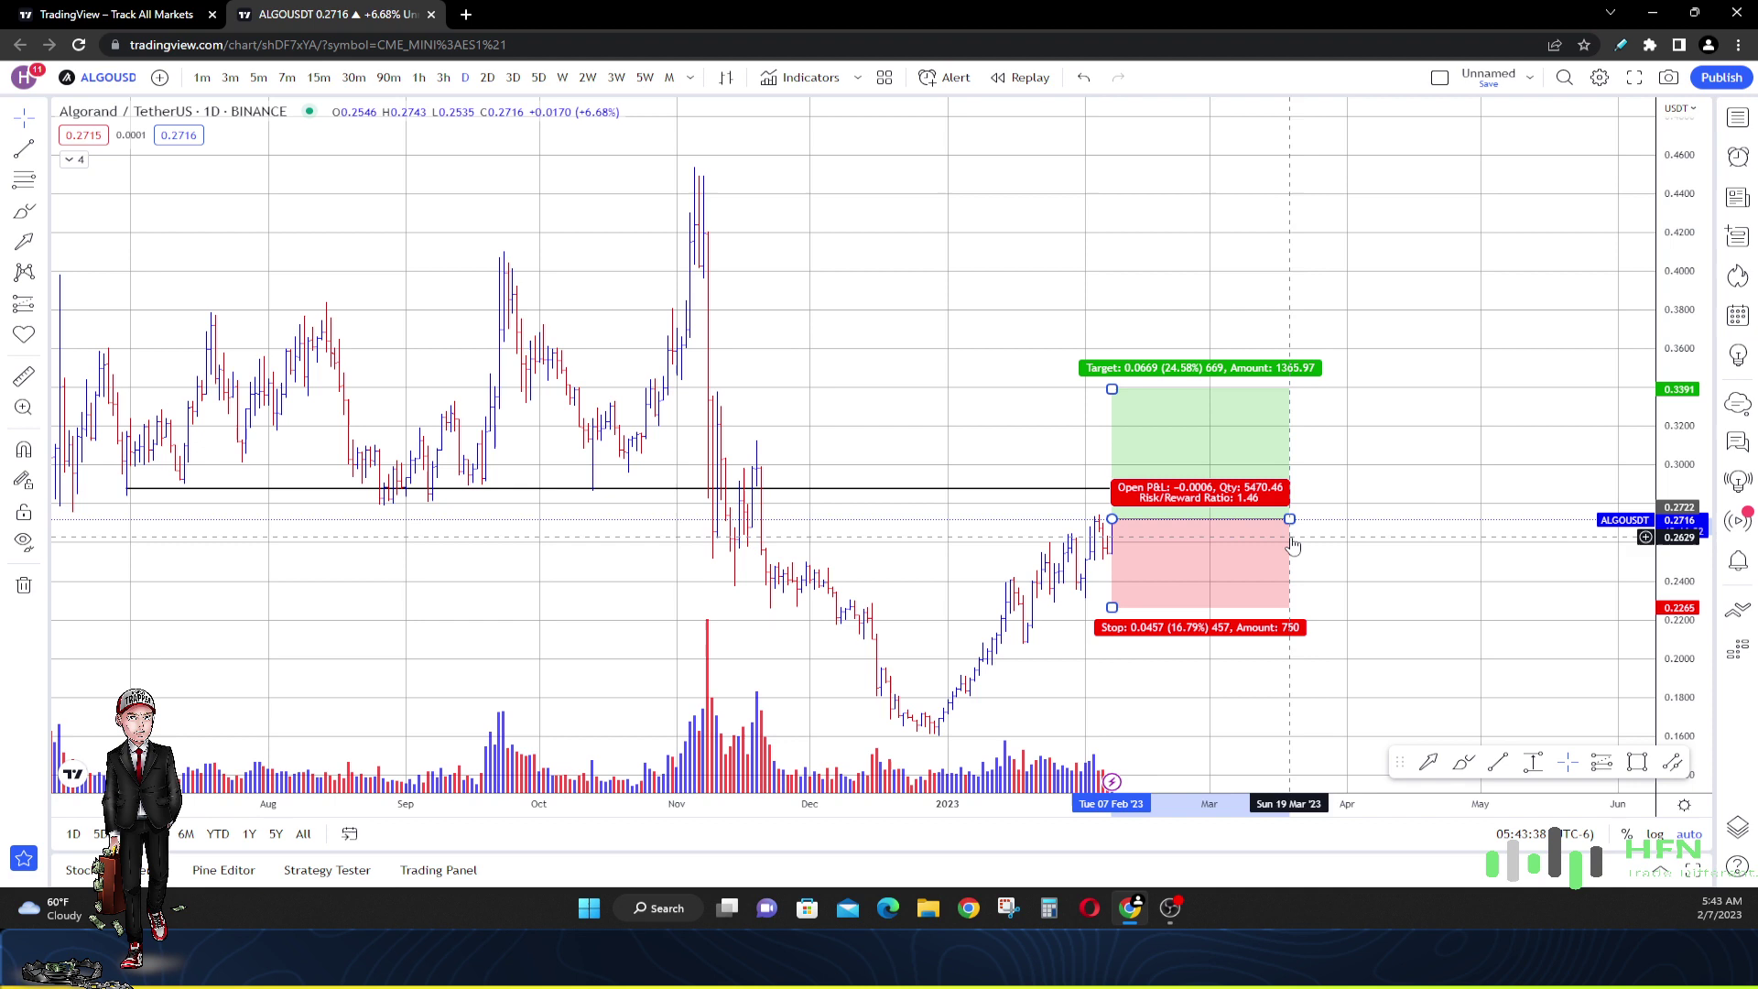
pyautogui.click(928, 429)
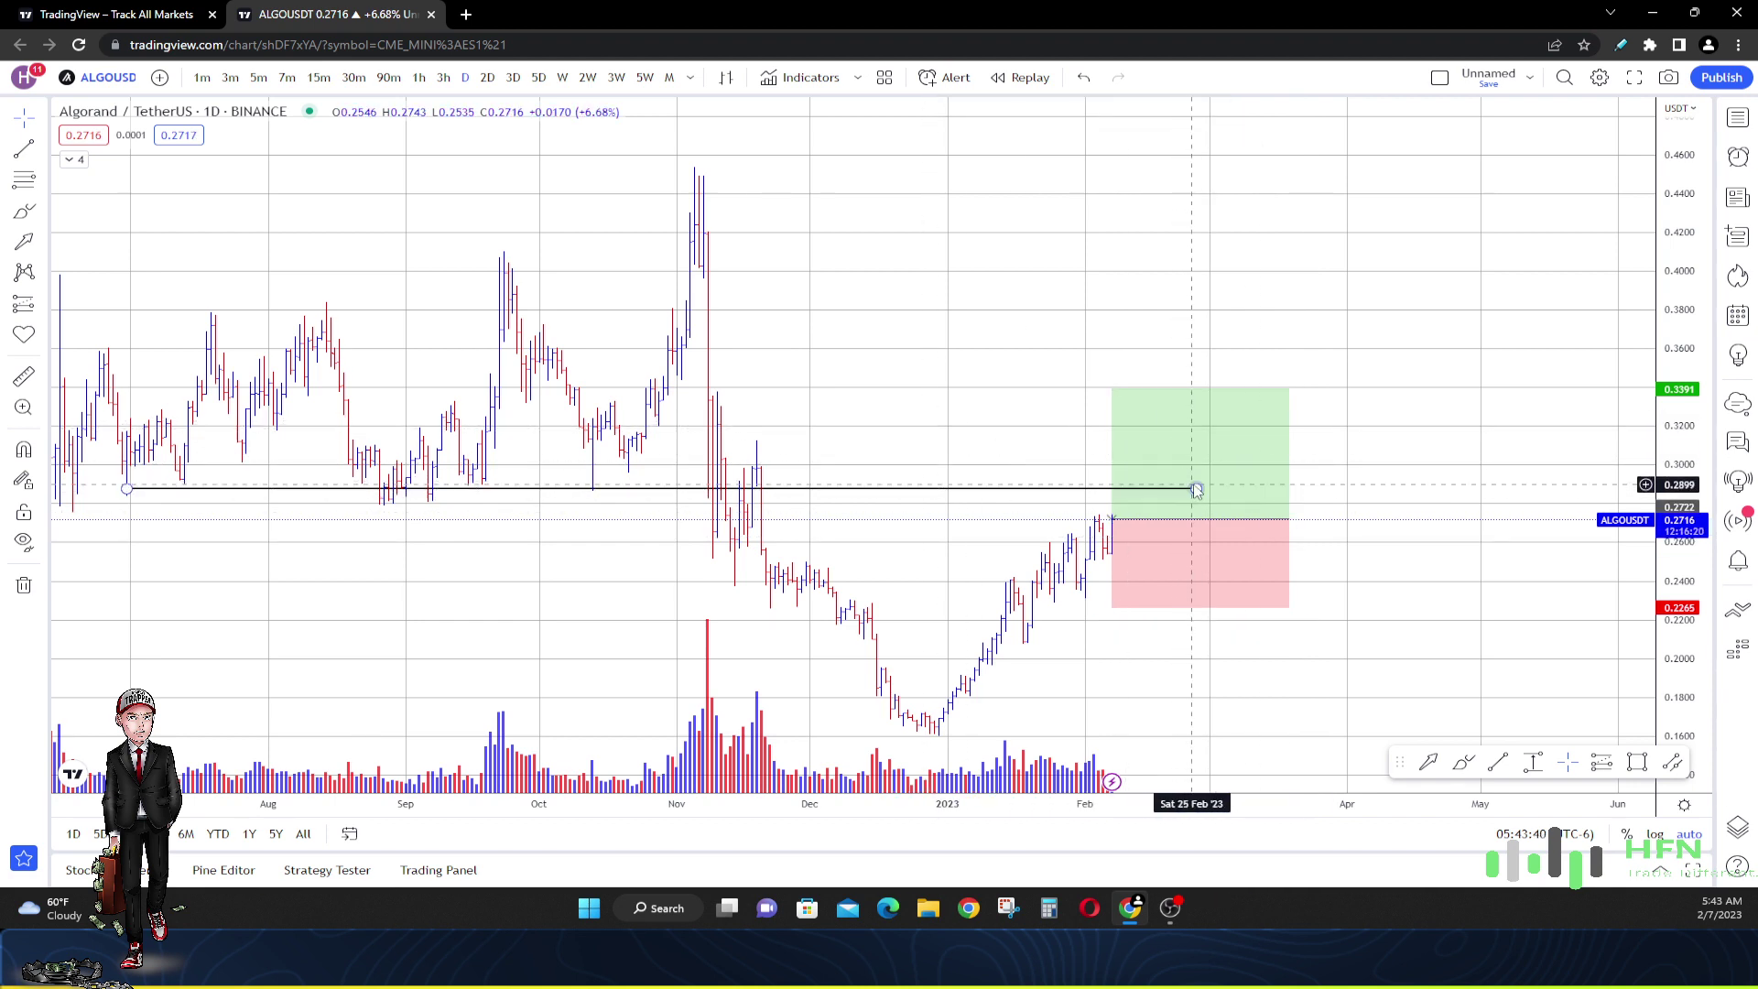
pyautogui.moveTo(1197, 491); pyautogui.dragTo(1288, 502)
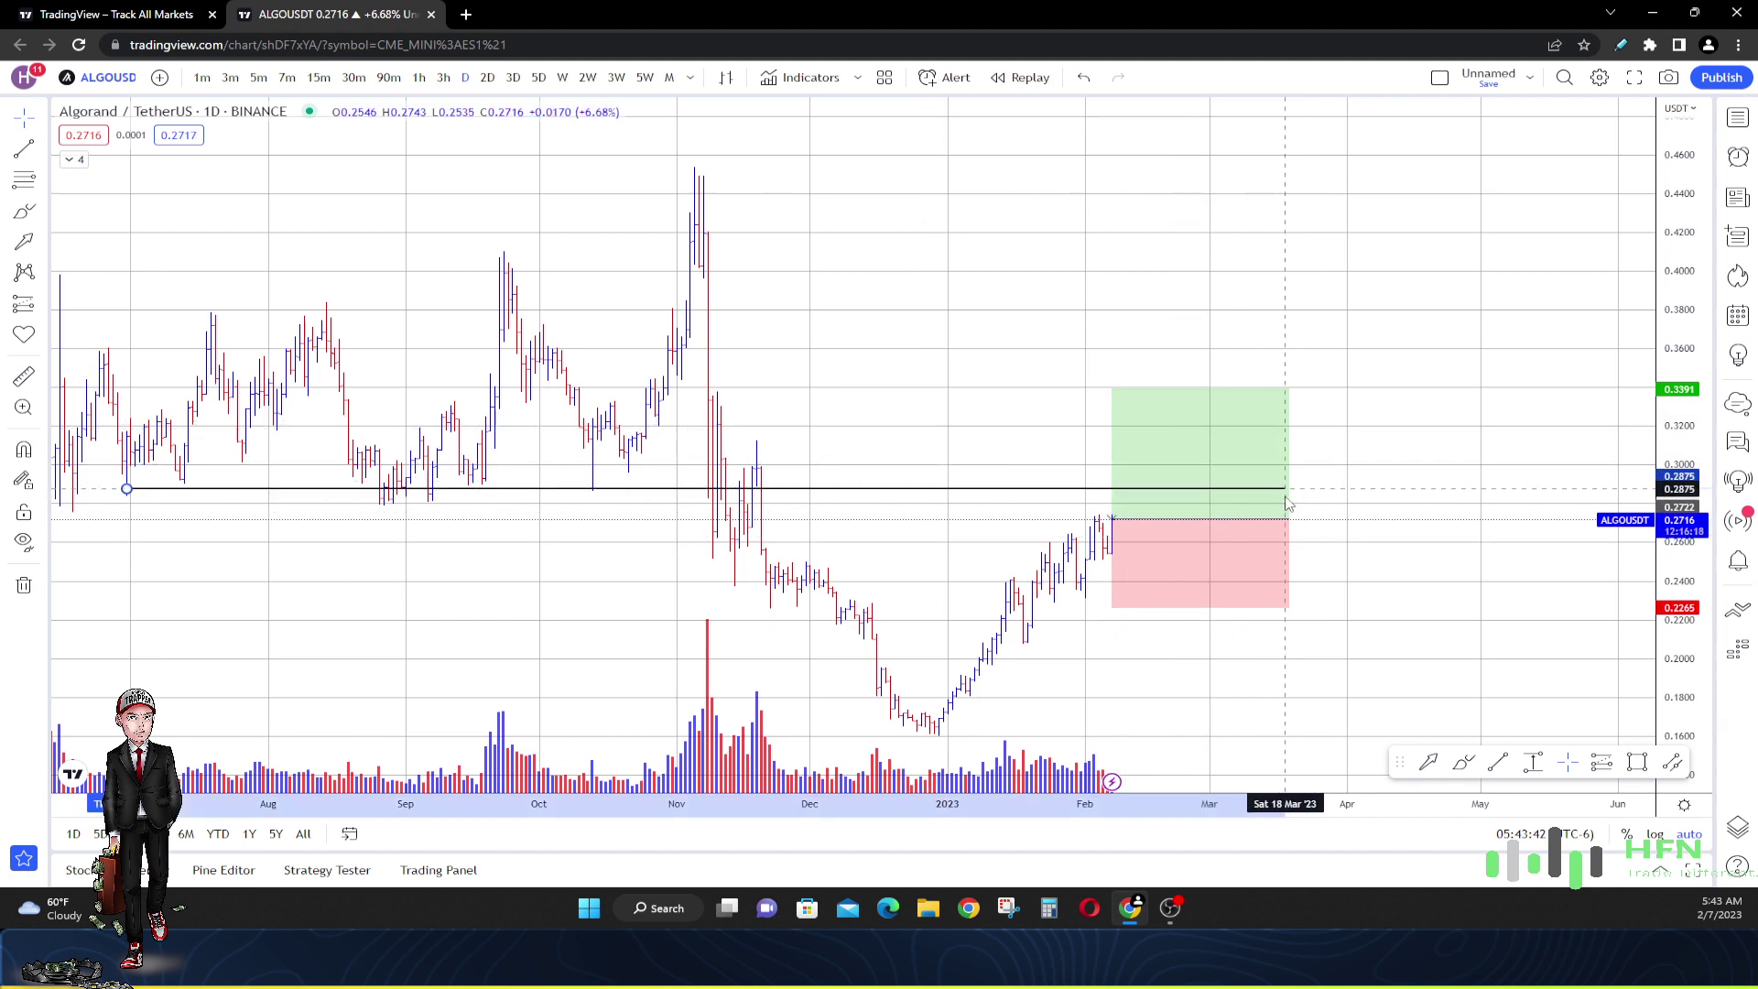
pyautogui.click(1318, 530)
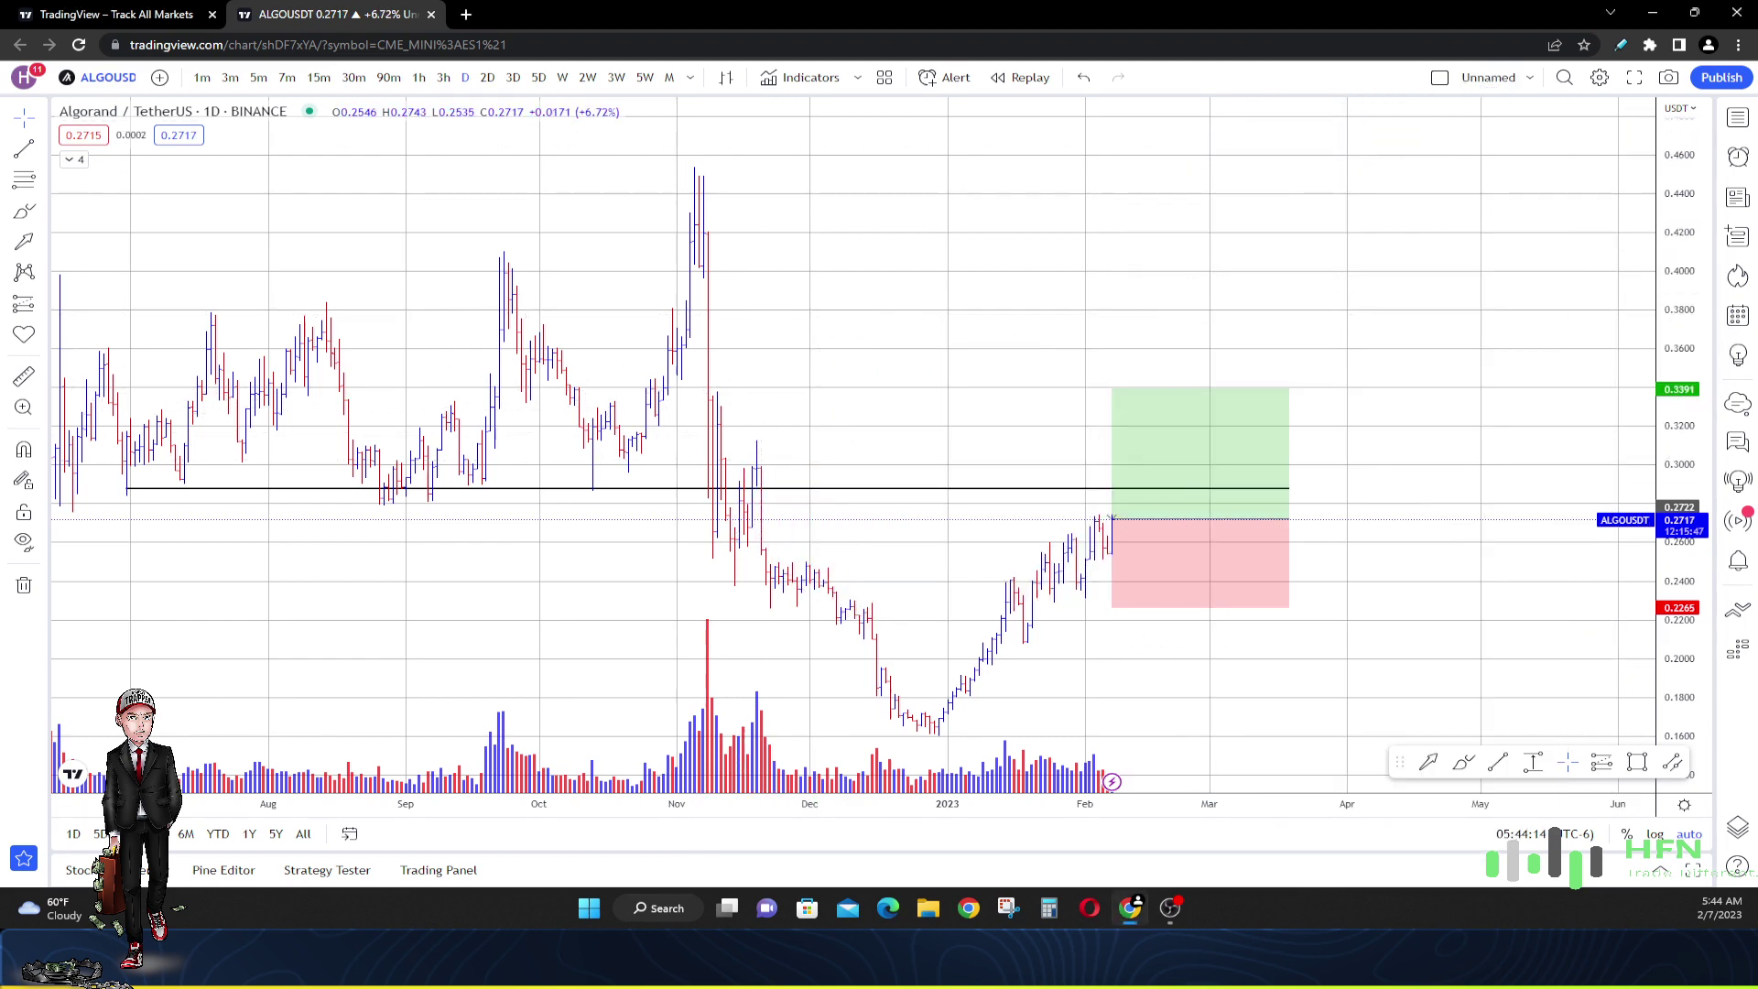
pyautogui.scroll(-3, 1245, 403)
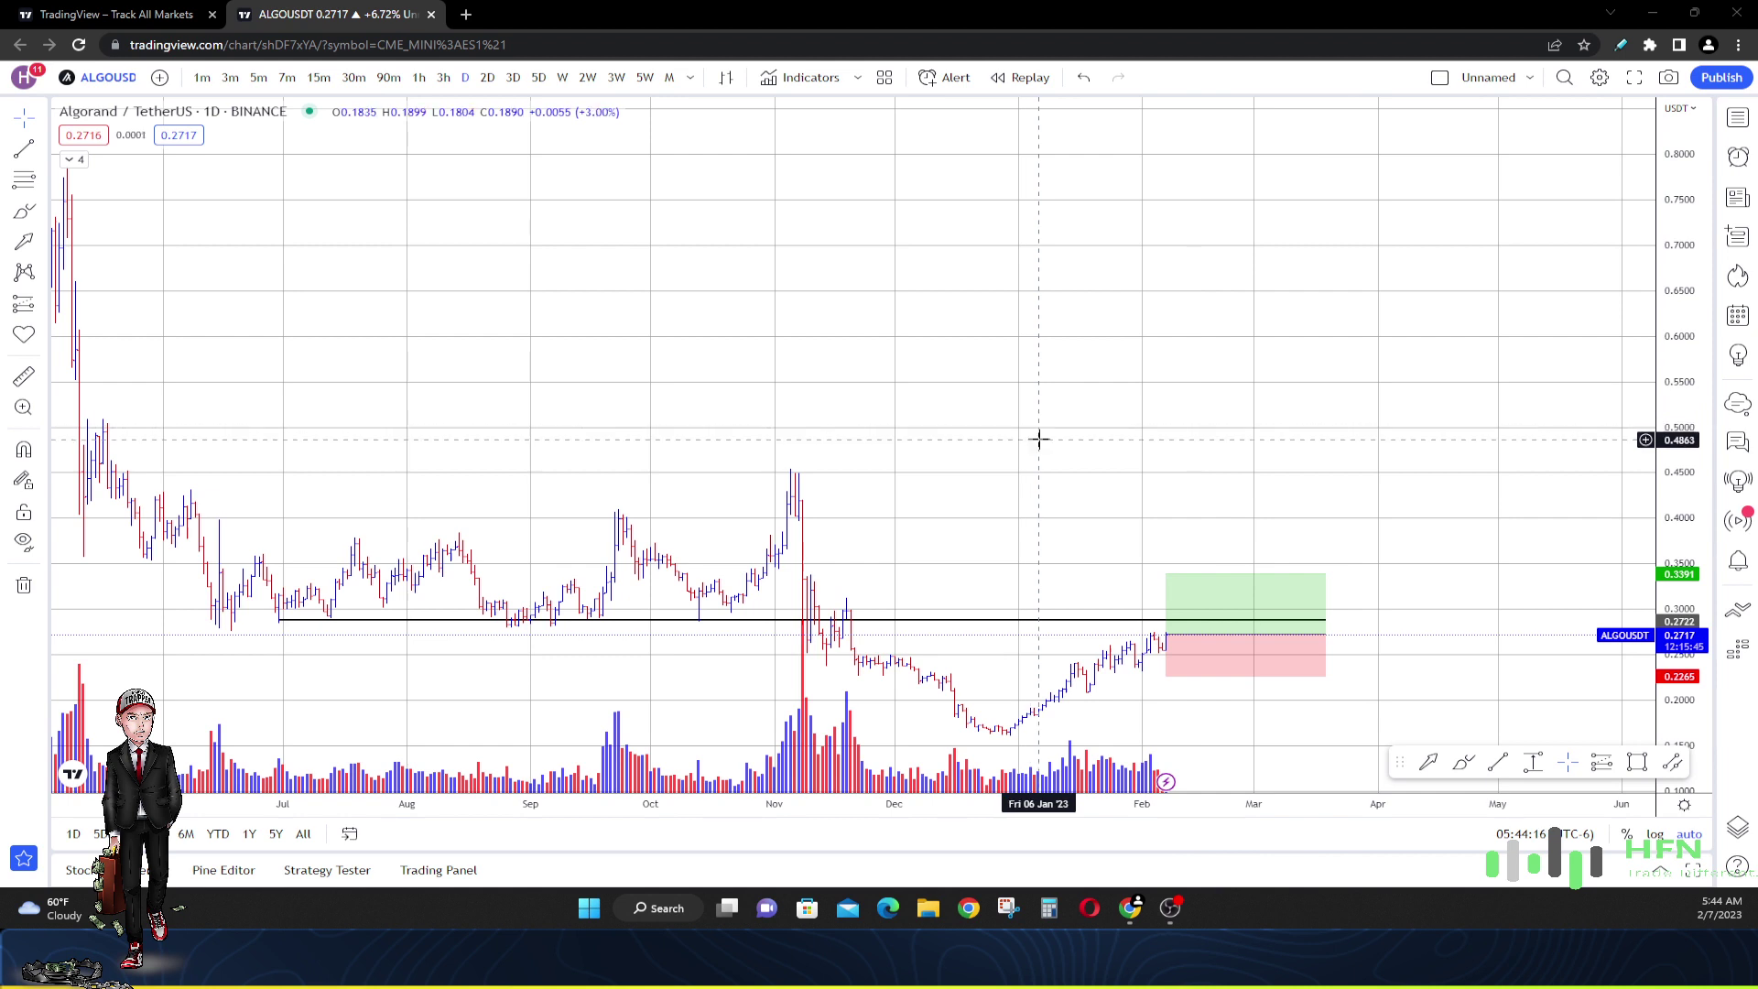